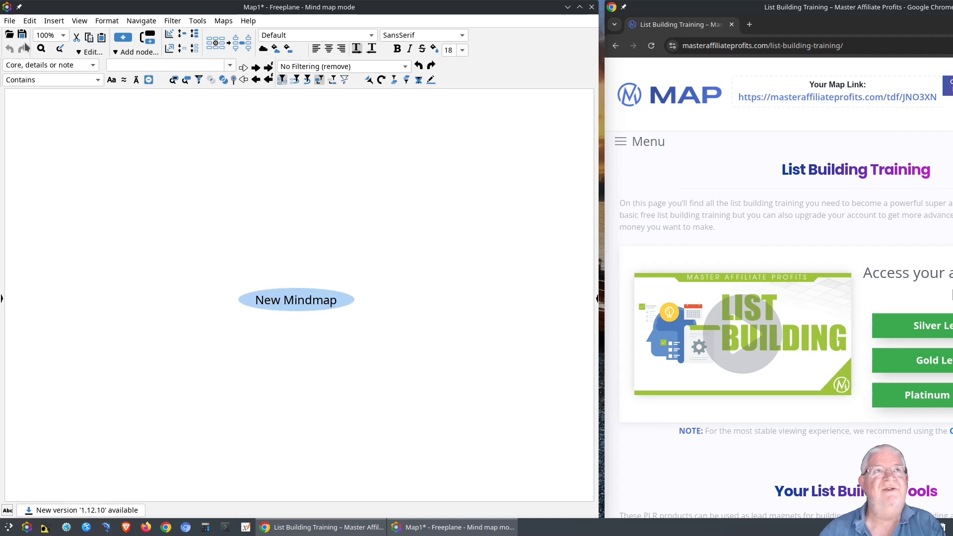
Create a new map from the standard-1.6.mm template.
{"action": "left_click", "coordinate": [10, 22]}
{"action": "left_click", "coordinate": [31, 36]}
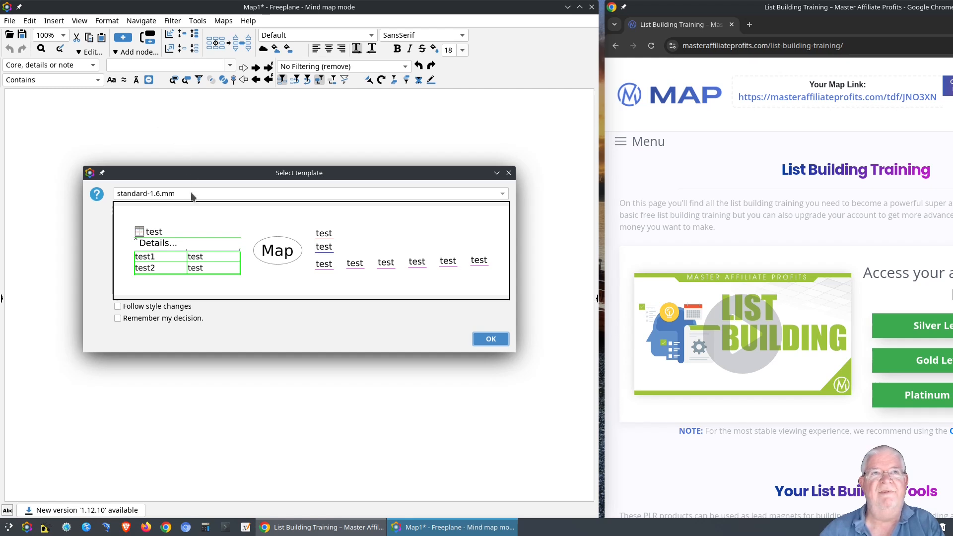
{"action": "left_click", "coordinate": [489, 341]}
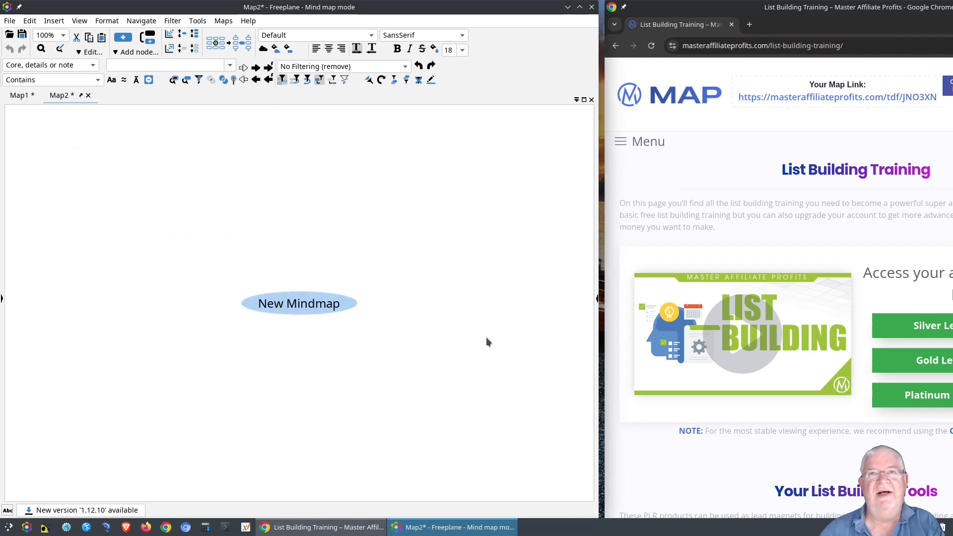
Retitle the root node 'MAP Course' / 'Review' on two lines and shift it left.
{"action": "double_click", "coordinate": [318, 306]}
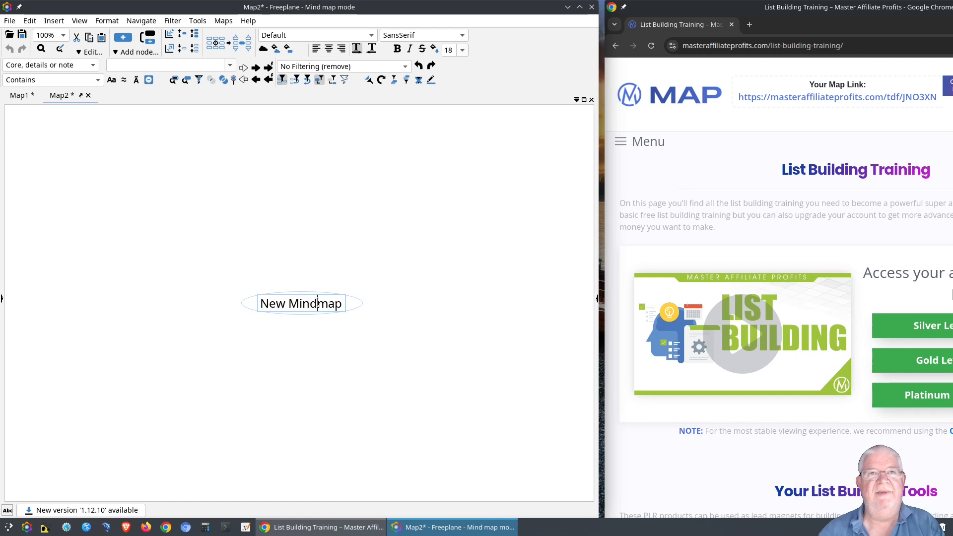
{"action": "key", "text": "Home"}
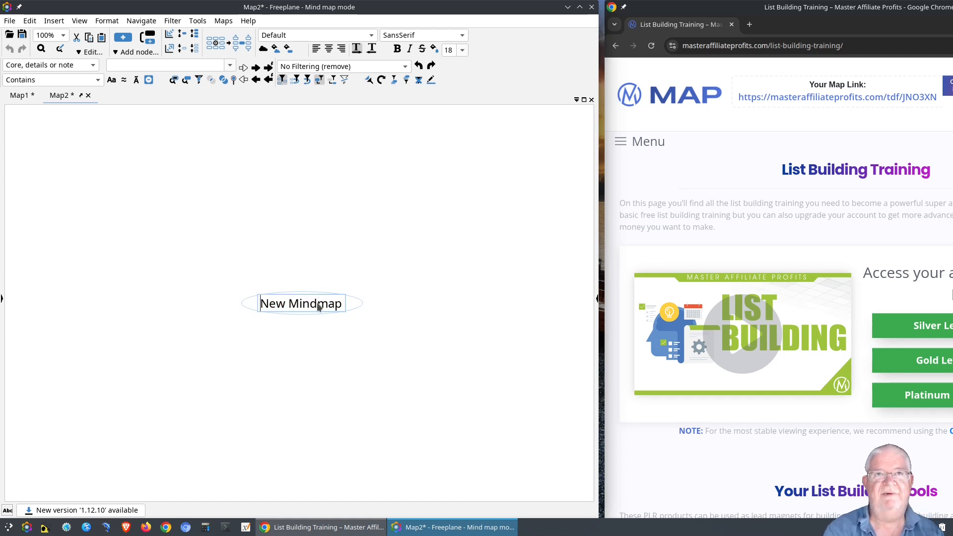
{"action": "key", "text": "shift+End"}
{"action": "key", "text": "BackSpace"}
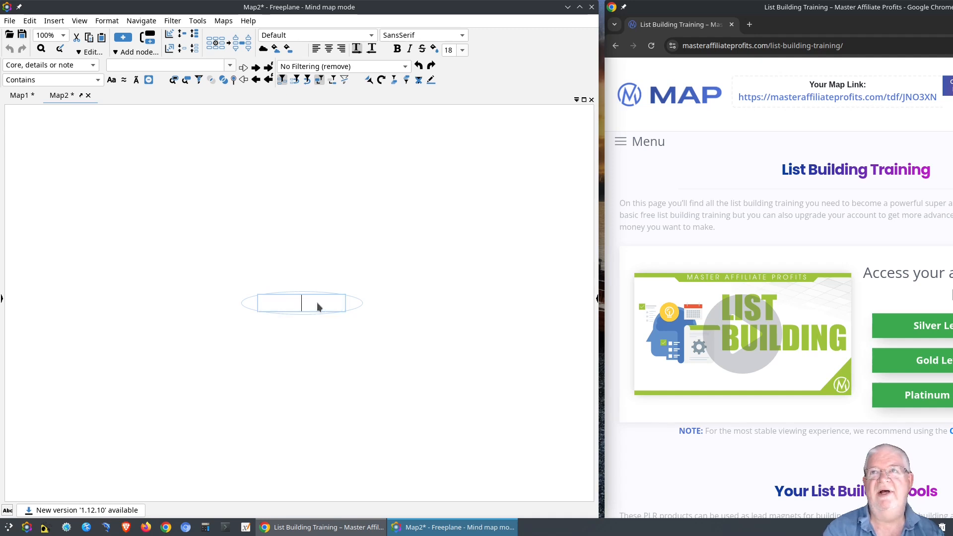
{"action": "type", "text": "MAP"}
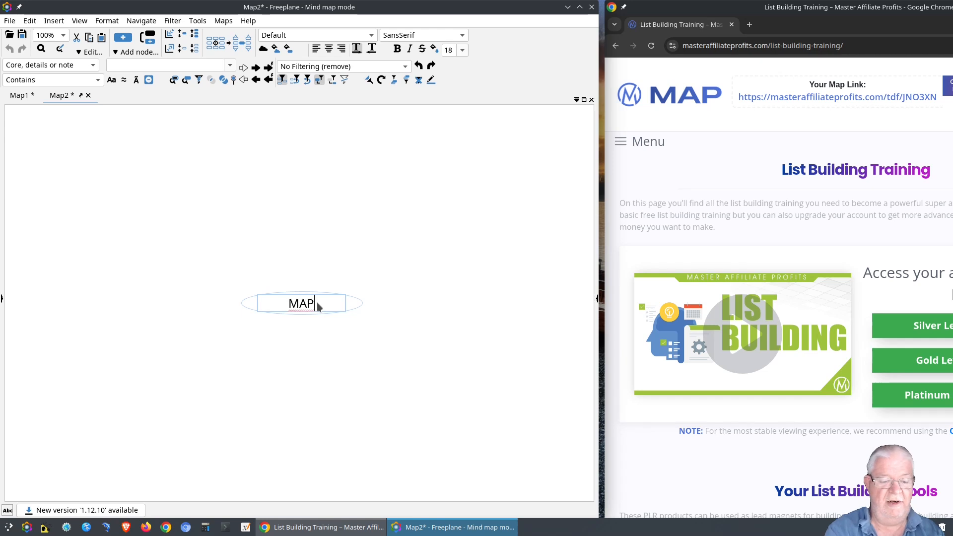
{"action": "type", "text": " Coure"}
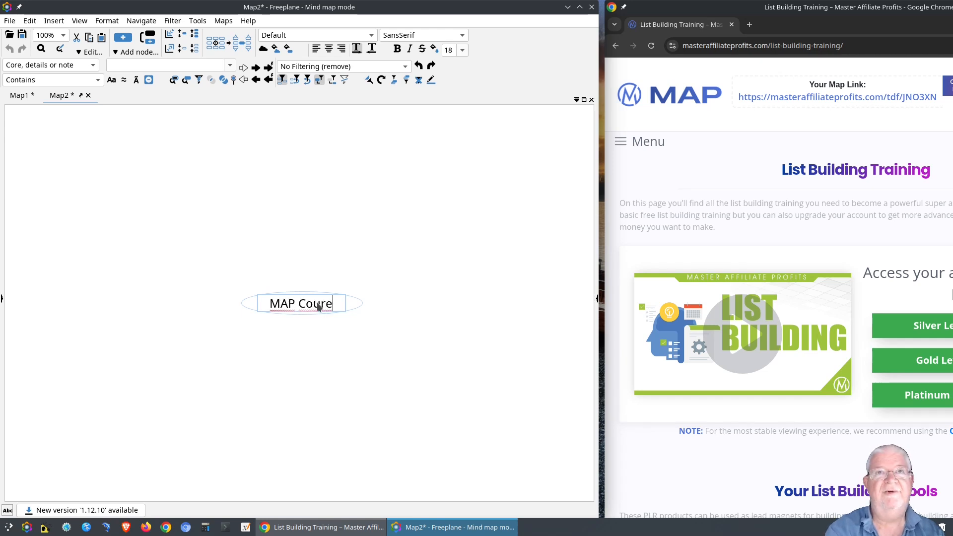
{"action": "key", "text": "BackSpace"}
{"action": "type", "text": "se"}
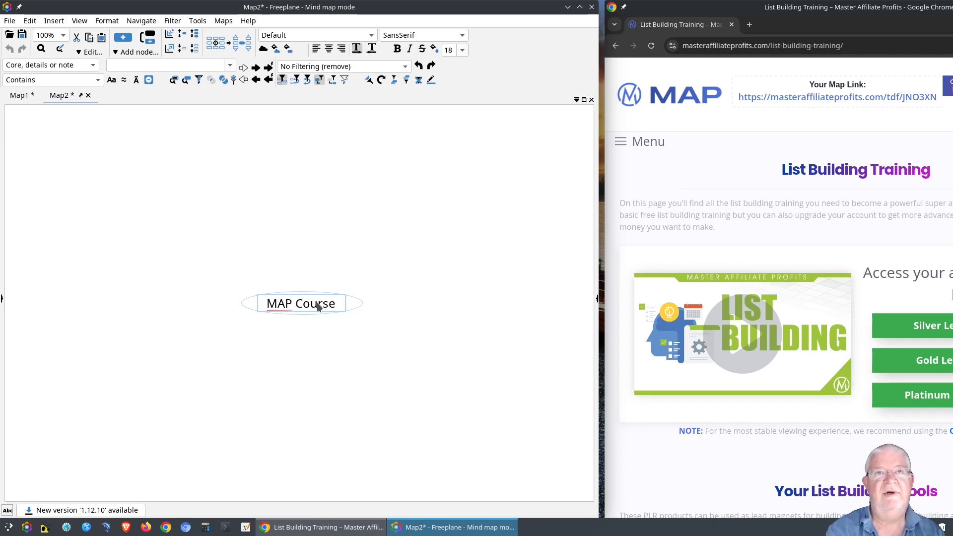
{"action": "key", "text": "shift+Return"}
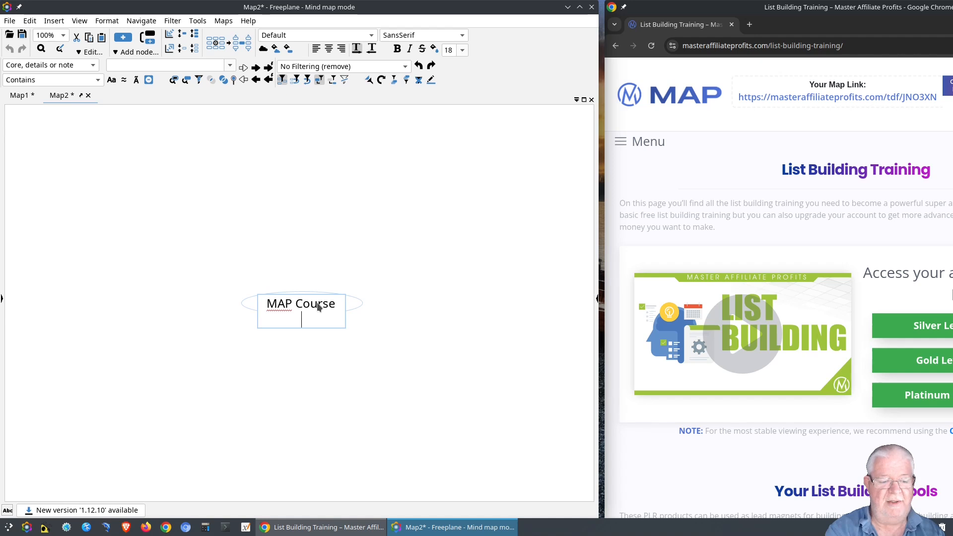
{"action": "type", "text": "Review"}
{"action": "key", "text": "Return"}
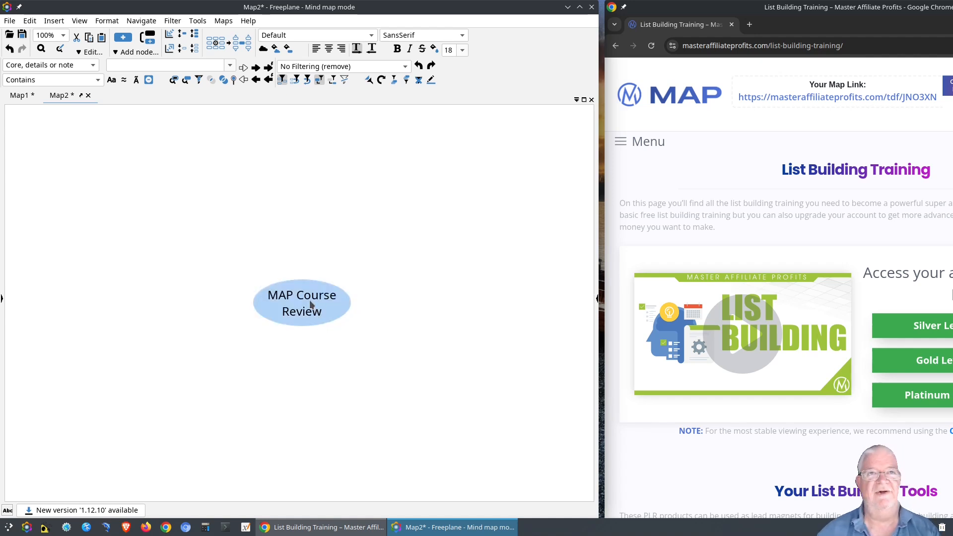
{"action": "left_click_drag", "start_coordinate": [344, 340], "coordinate": [112, 326]}
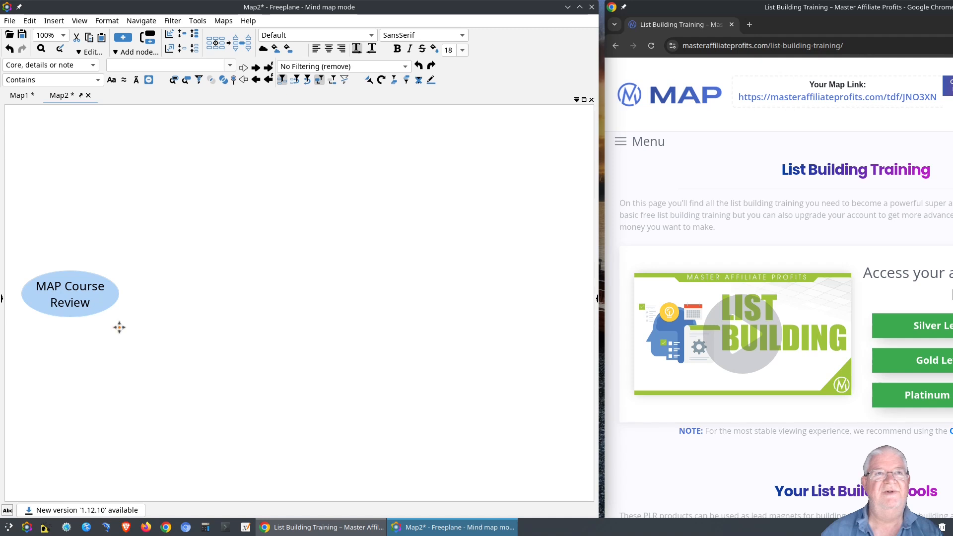
{"action": "left_click_drag", "start_coordinate": [172, 278], "coordinate": [167, 268]}
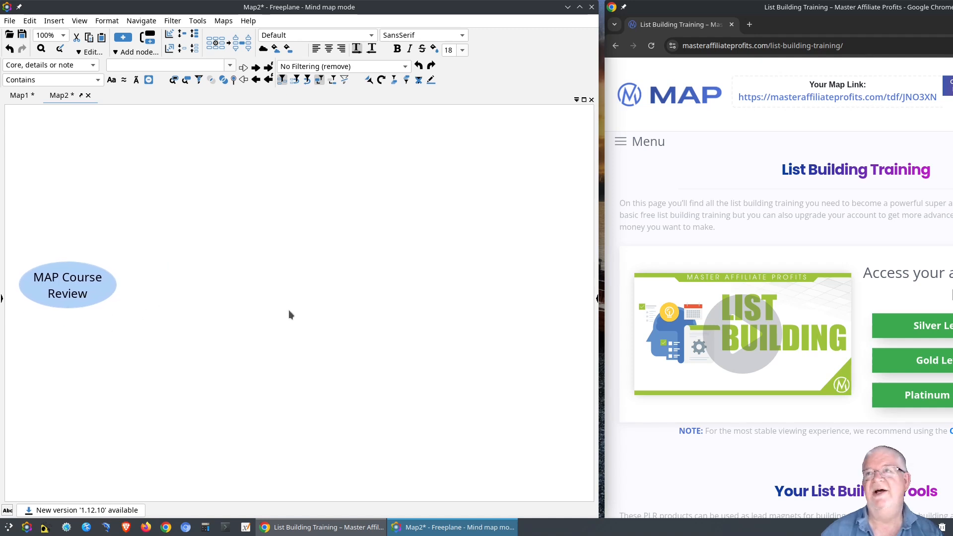
Add a 'Menu' child node to the root.
{"action": "left_click", "coordinate": [620, 145]}
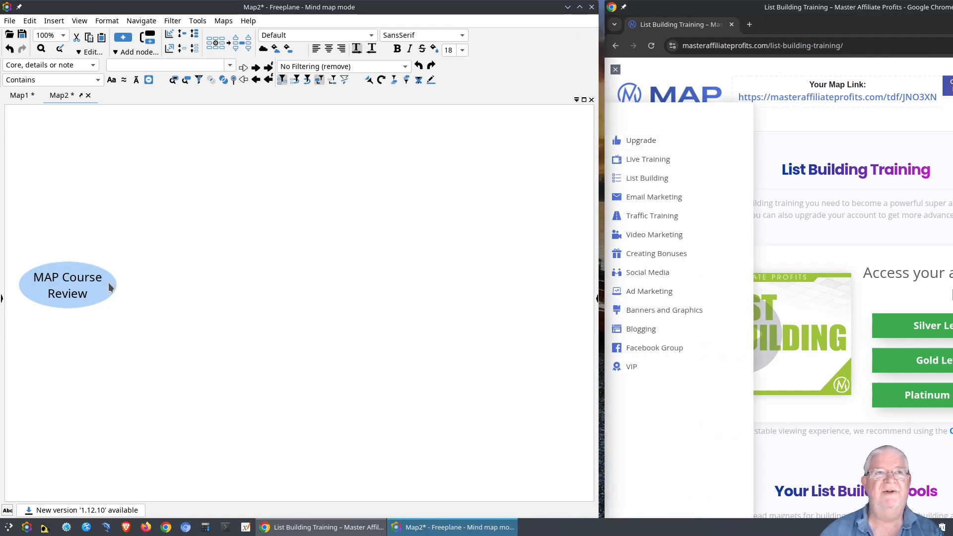
{"action": "key", "text": "Tab"}
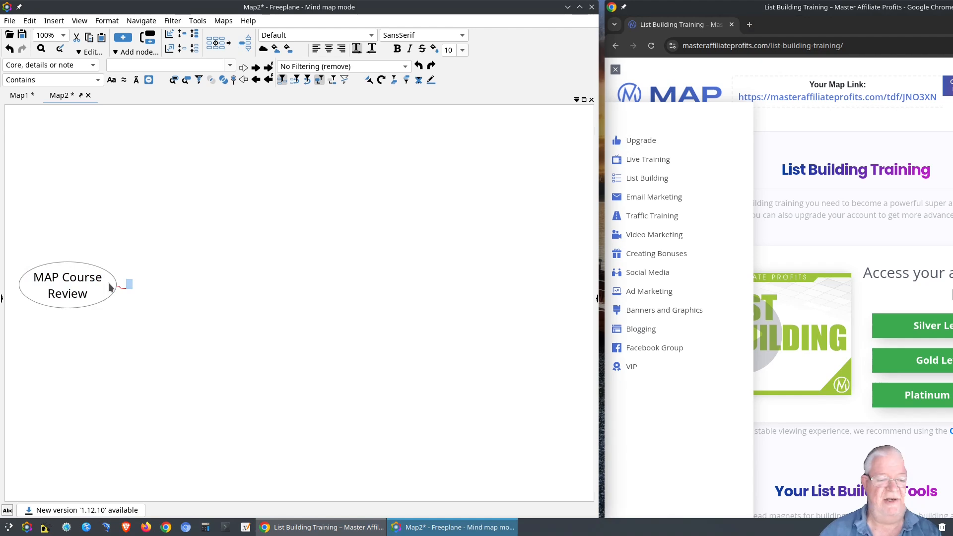
{"action": "type", "text": "Menu"}
{"action": "key", "text": "Return"}
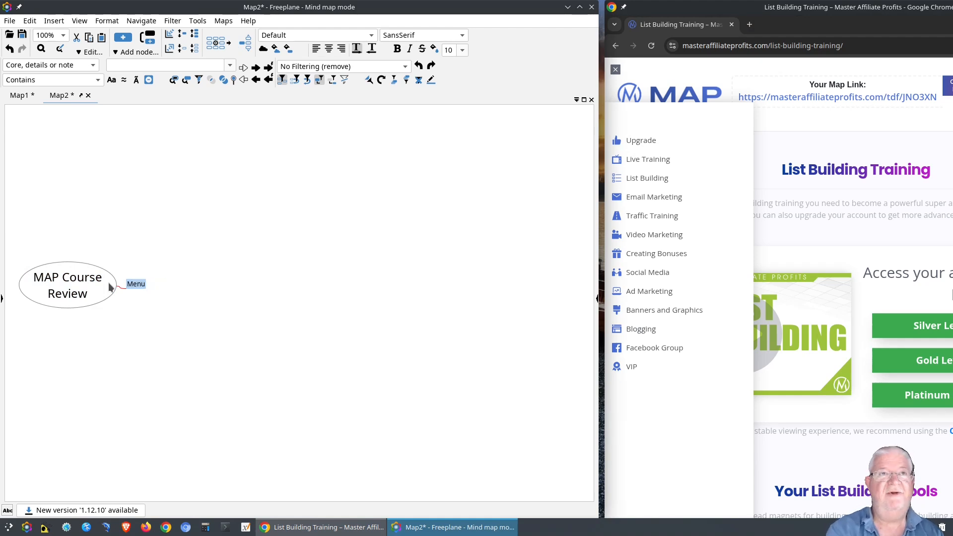
{"action": "scroll", "coordinate": [145, 284], "scroll_direction": "up", "scroll_amount": 5}
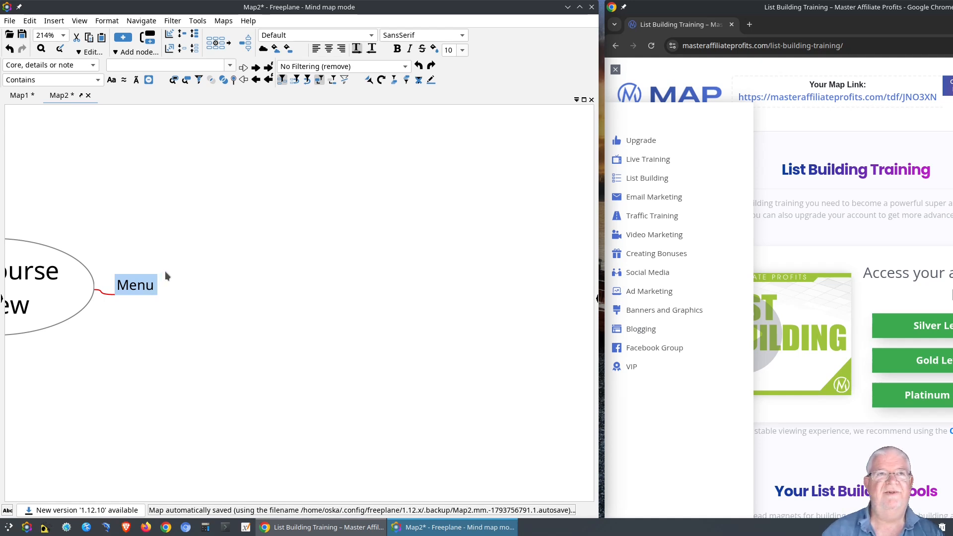
{"action": "left_click_drag", "start_coordinate": [166, 275], "coordinate": [228, 261]}
Delete a stray empty child of the root and start an empty child under Menu.
{"action": "left_click", "coordinate": [135, 272]}
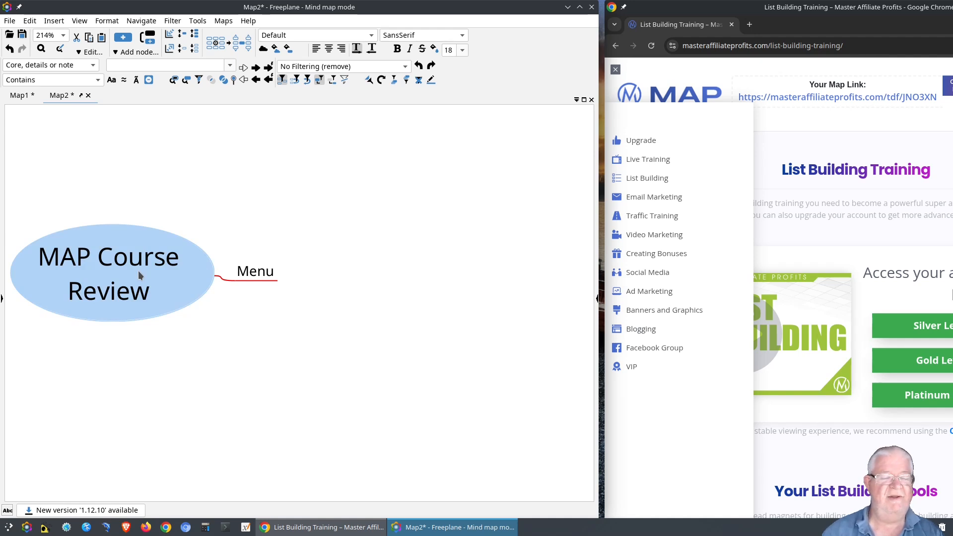
{"action": "key", "text": "Tab"}
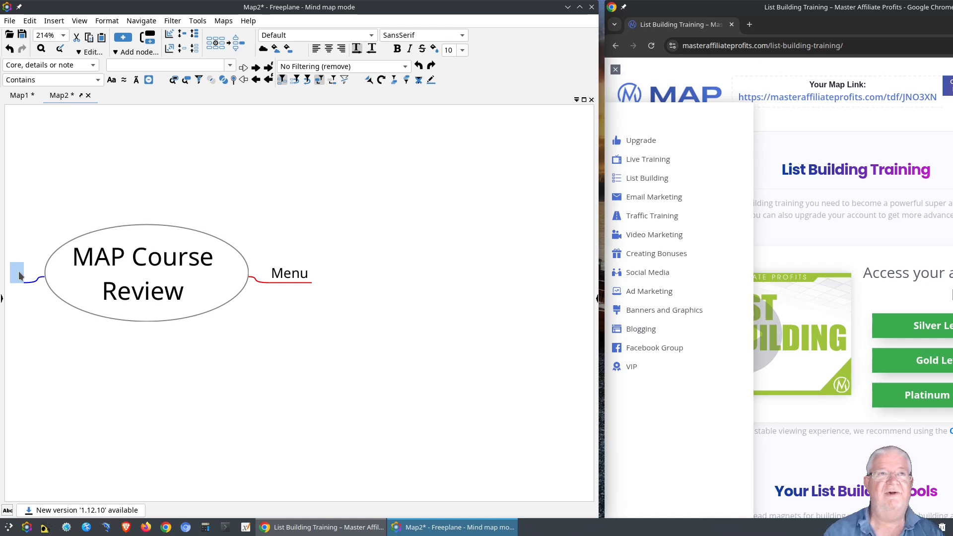
{"action": "key", "text": "ctrl+Right"}
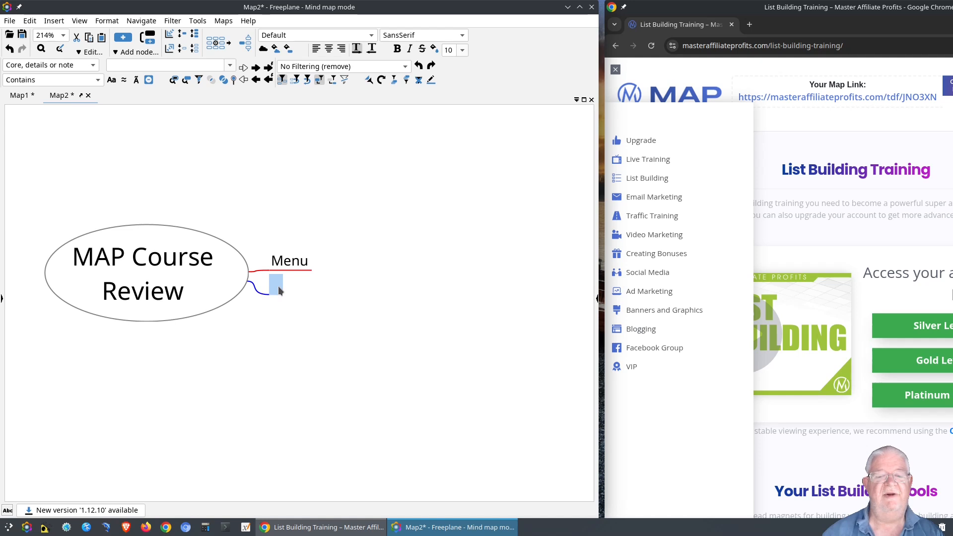
{"action": "key", "text": "ctrl+Up"}
{"action": "key", "text": "ctrl+Down"}
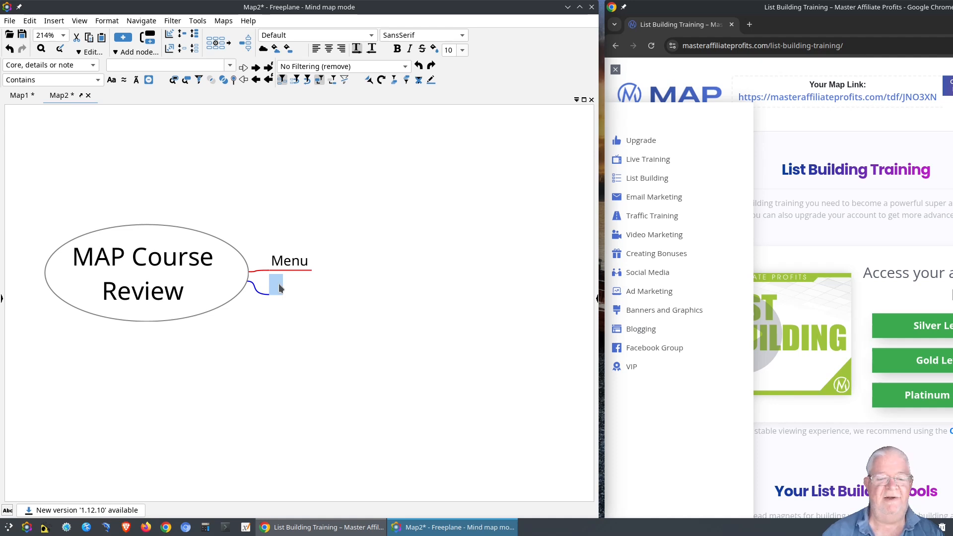
{"action": "key", "text": "Delete"}
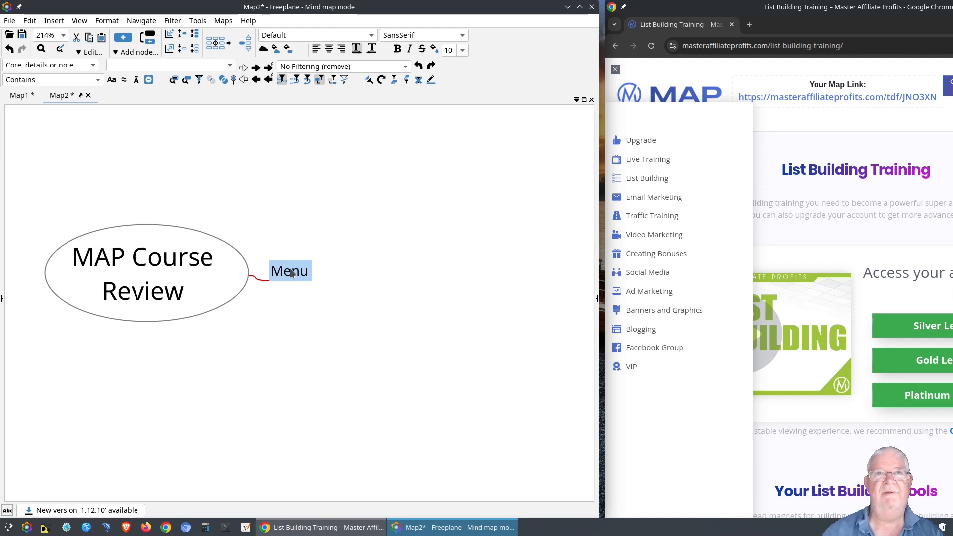
{"action": "key", "text": "Tab"}
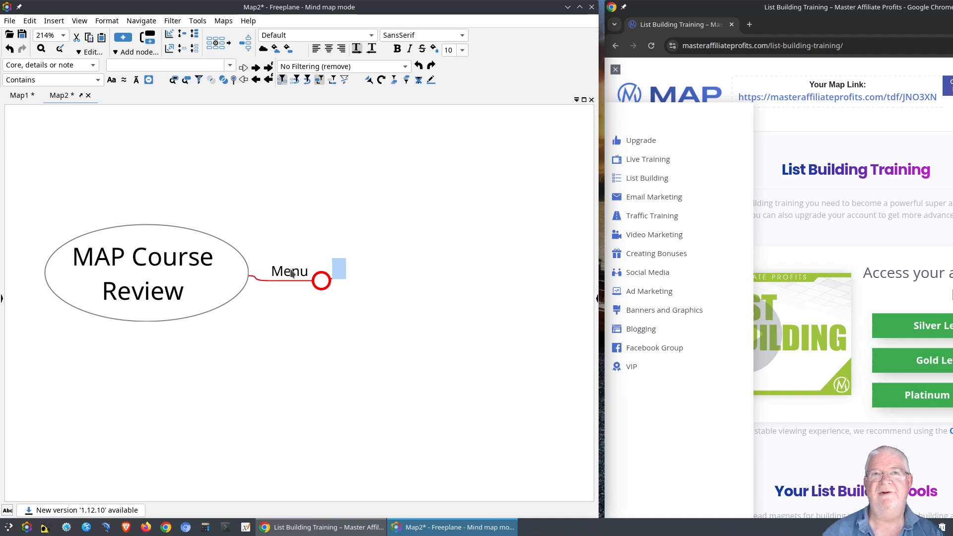
Enter Menu items Upgrade, Live Training, List Building, Traffic Training and Video Marketing.
{"action": "left_click", "coordinate": [338, 265]}
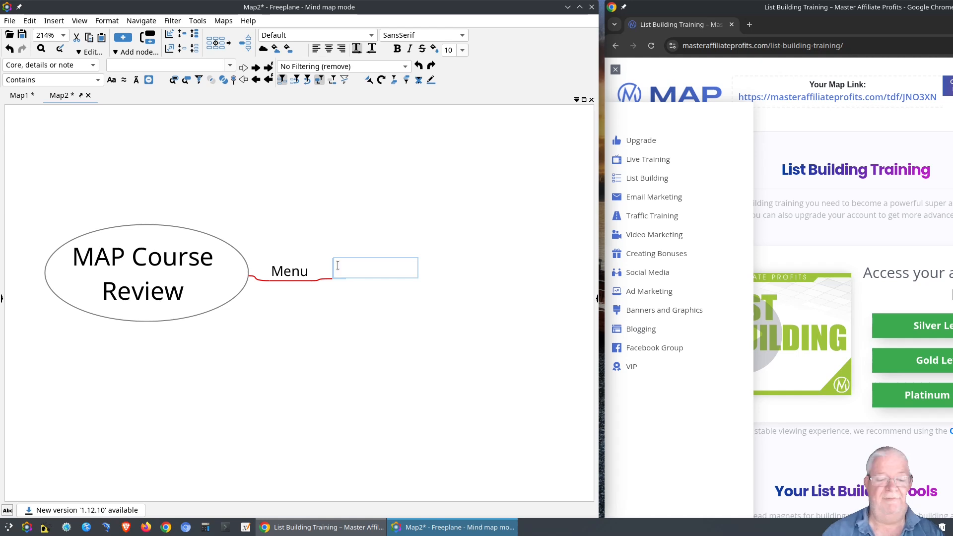
{"action": "type", "text": "Upgrade"}
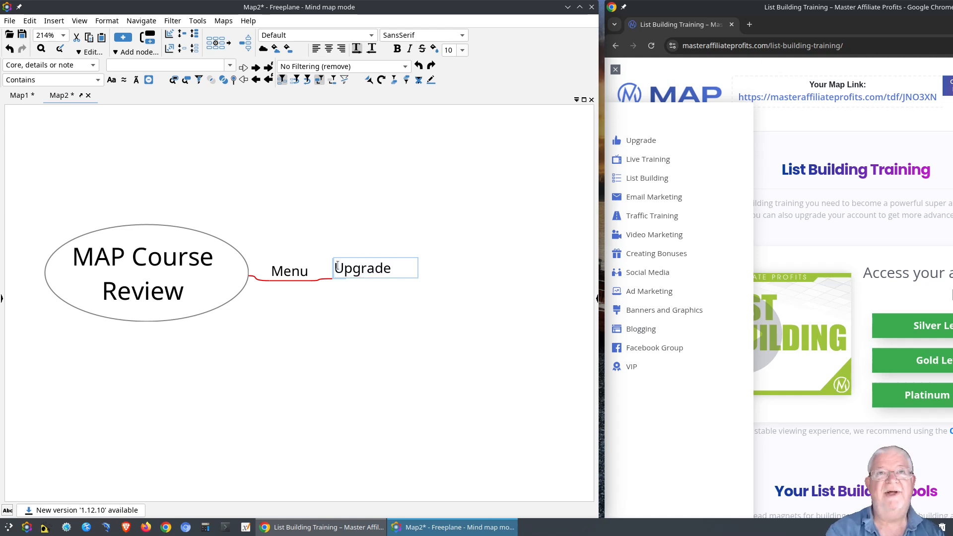
{"action": "key", "text": "Return"}
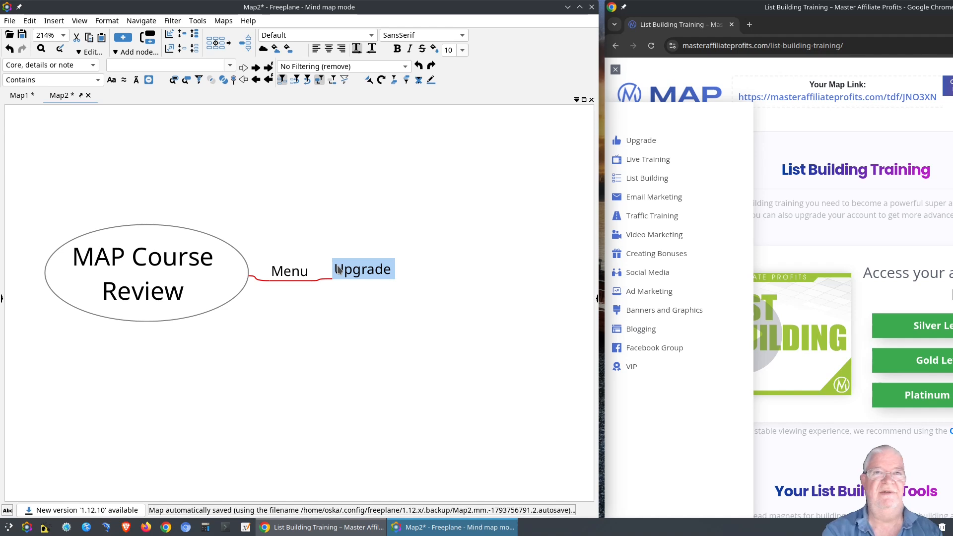
{"action": "key", "text": "Return"}
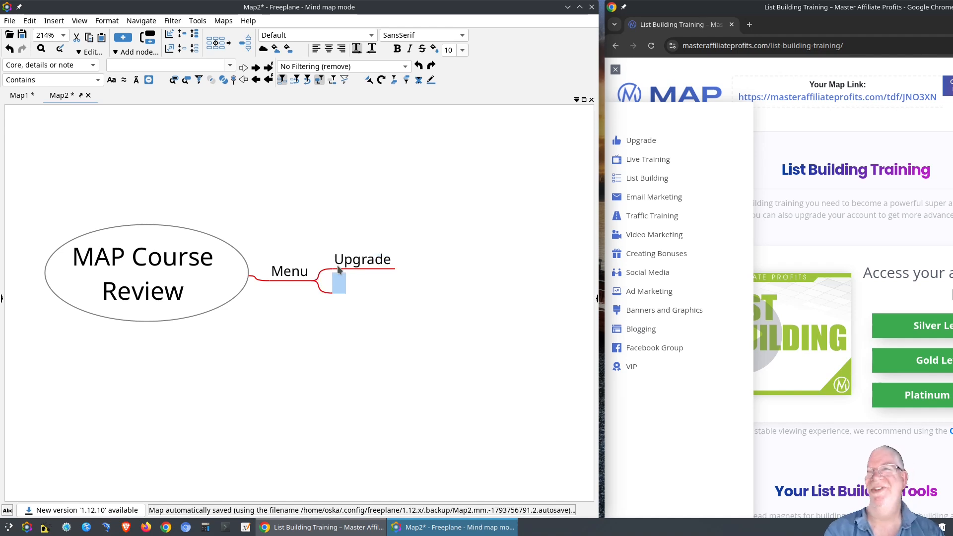
{"action": "type", "text": "Live "}
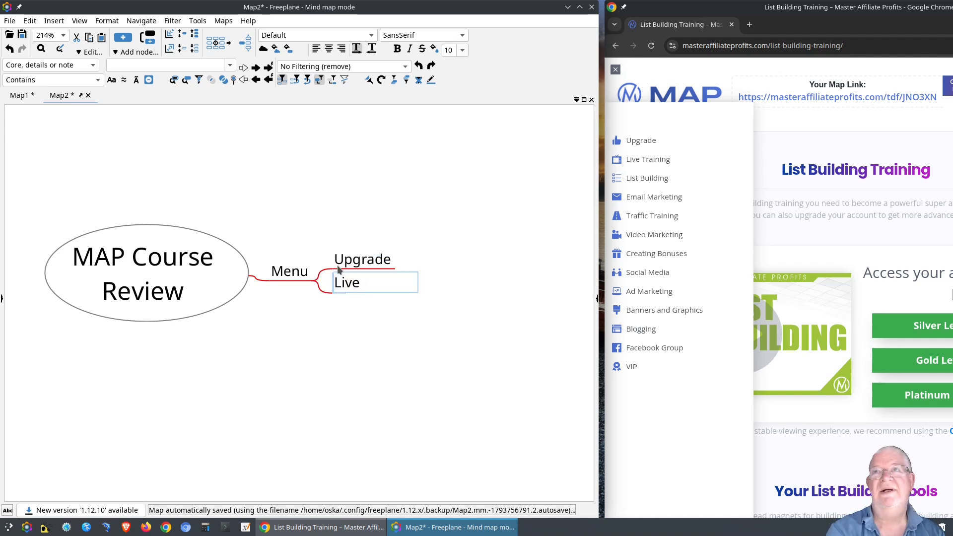
{"action": "type", "text": "Training"}
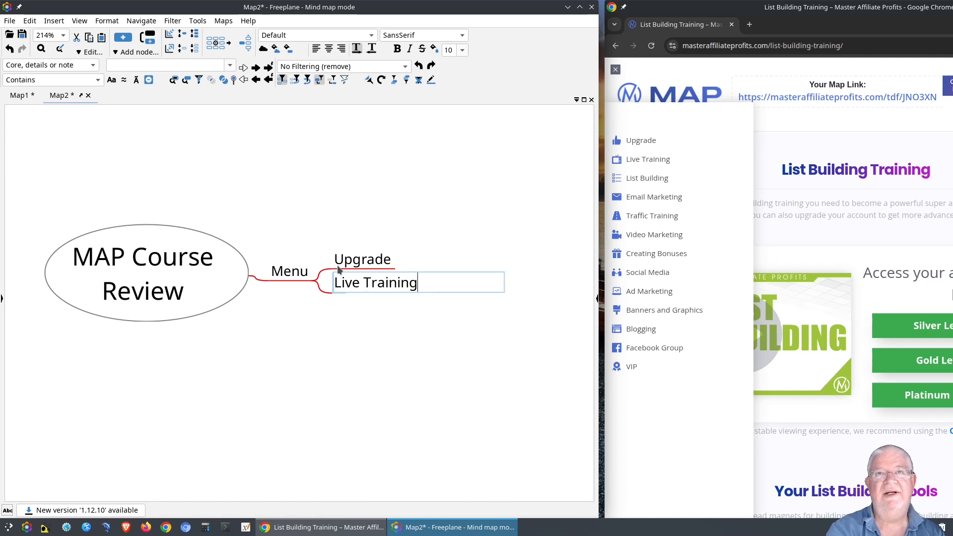
{"action": "key", "text": "Return"}
{"action": "key", "text": "Return"}
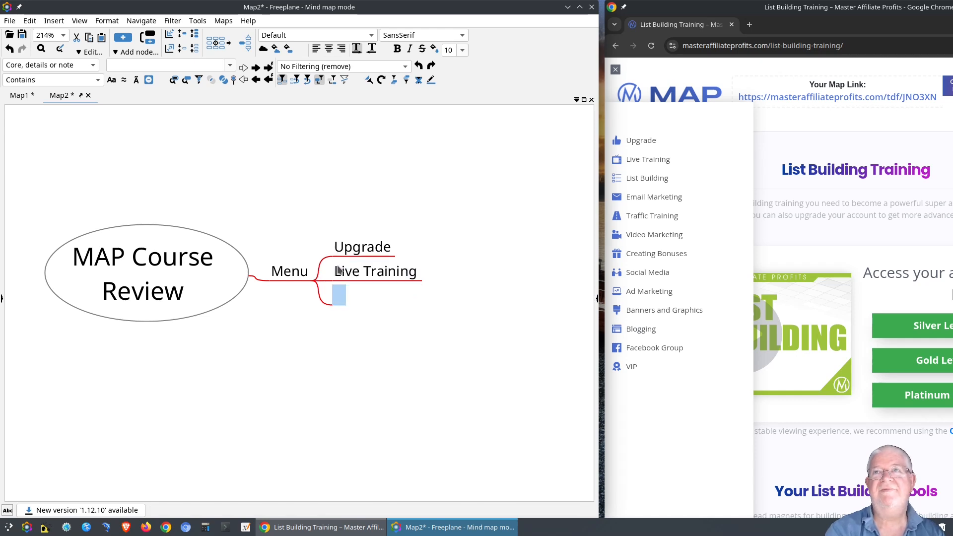
{"action": "type", "text": "List"}
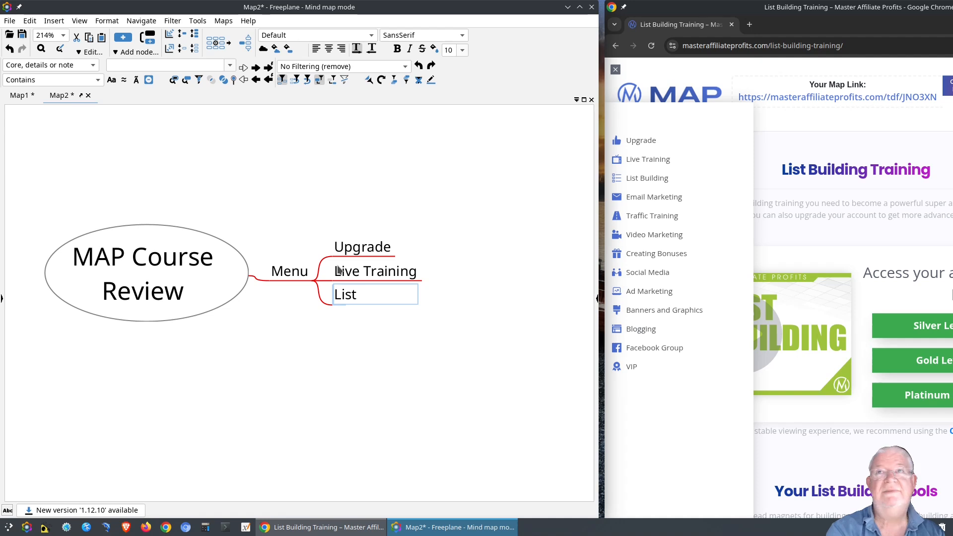
{"action": "type", "text": " Buildin"}
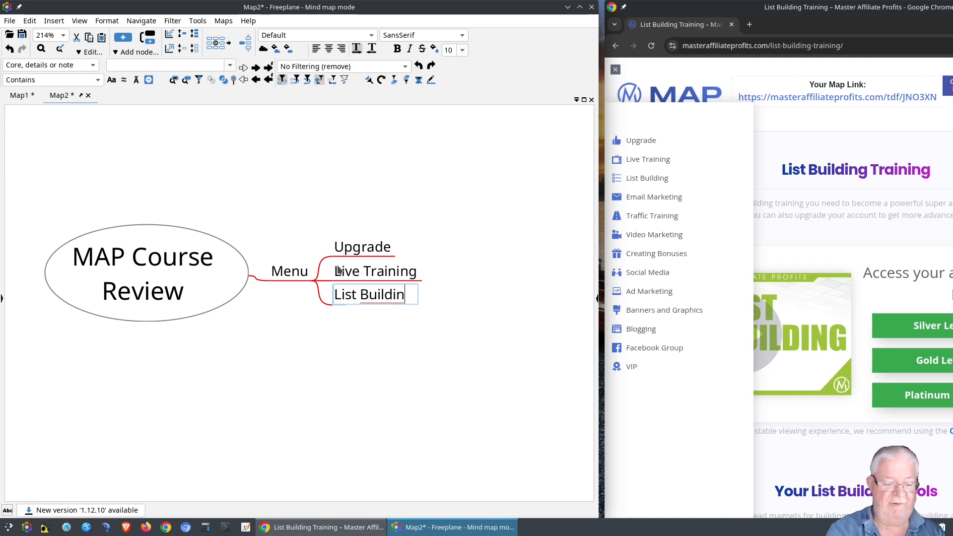
{"action": "type", "text": "g"}
{"action": "key", "text": "Return"}
{"action": "key", "text": "Return"}
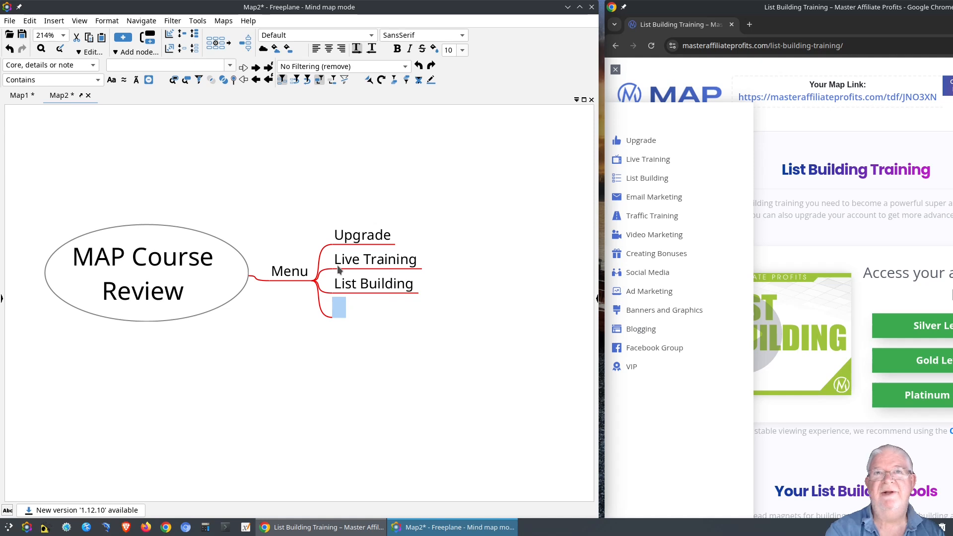
{"action": "type", "text": "Traffic"}
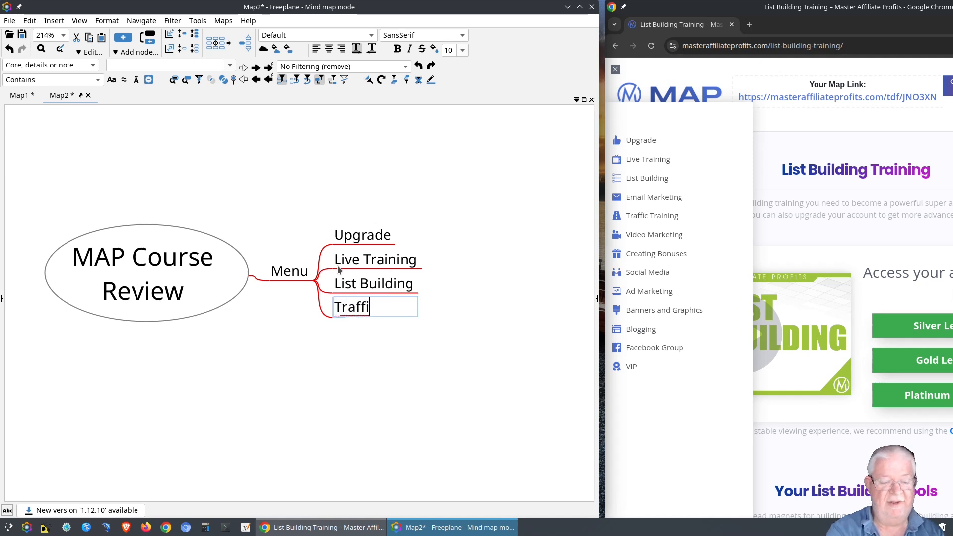
{"action": "type", "text": "Train"}
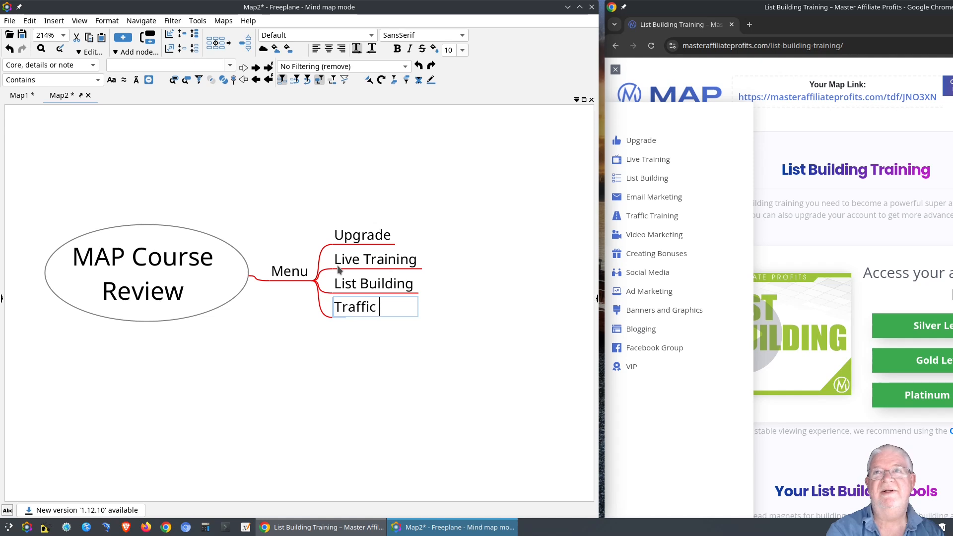
{"action": "type", "text": "ing"}
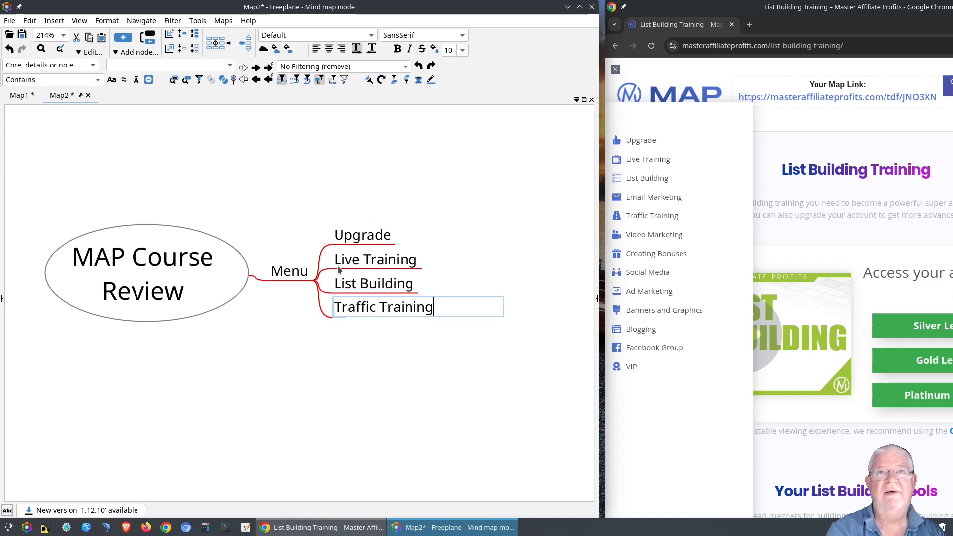
{"action": "key", "text": "Return"}
{"action": "key", "text": "Return"}
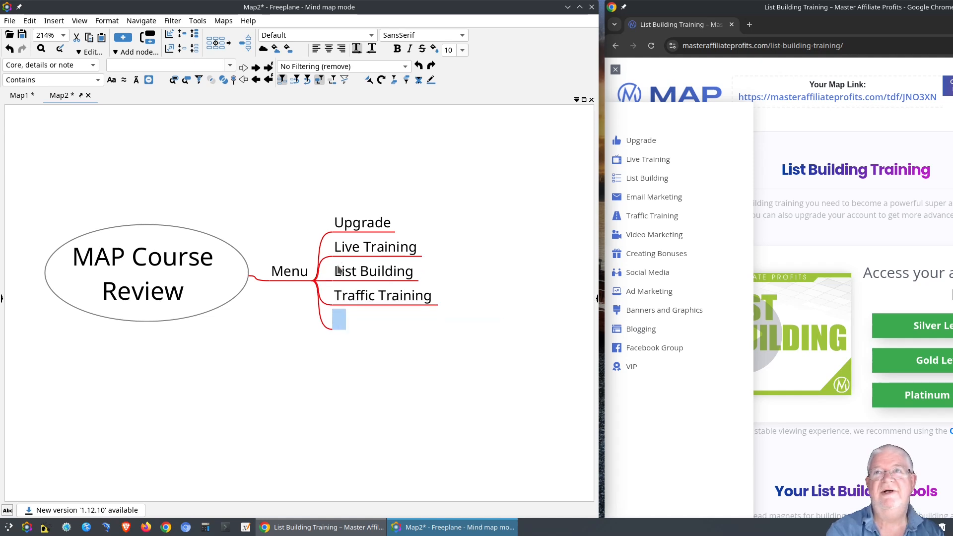
{"action": "type", "text": "Vd"}
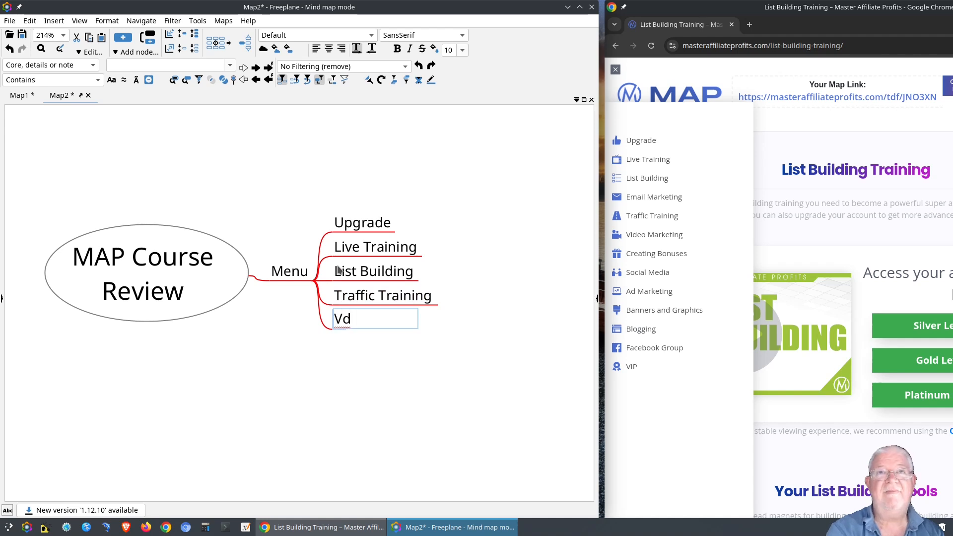
{"action": "key", "text": "BackSpace"}
{"action": "type", "text": "ideo"}
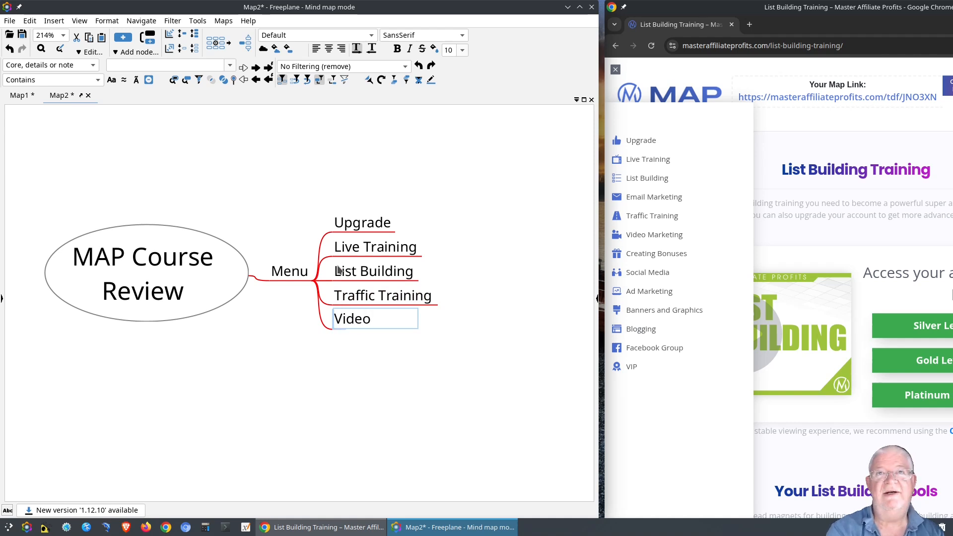
{"action": "type", "text": " Marketing"}
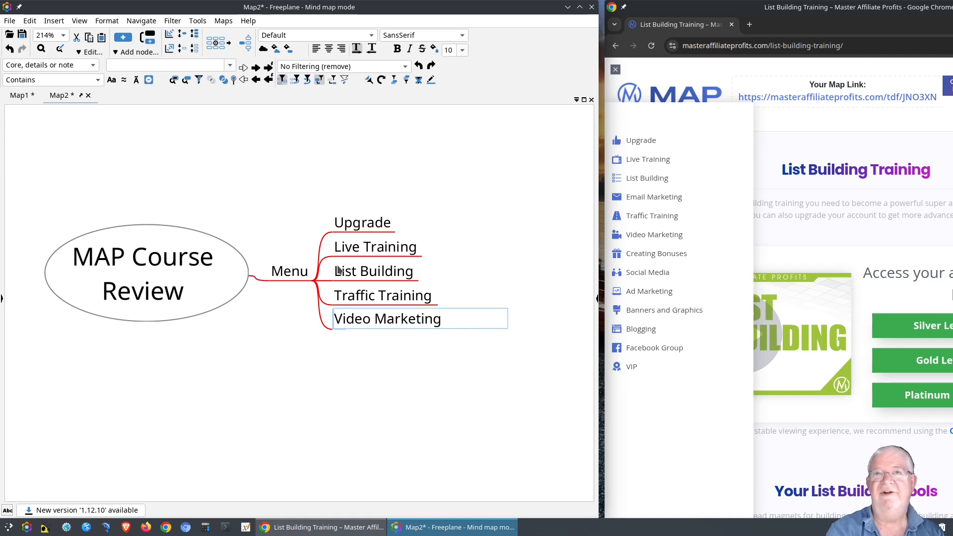
{"action": "key", "text": "Return"}
{"action": "key", "text": "Return"}
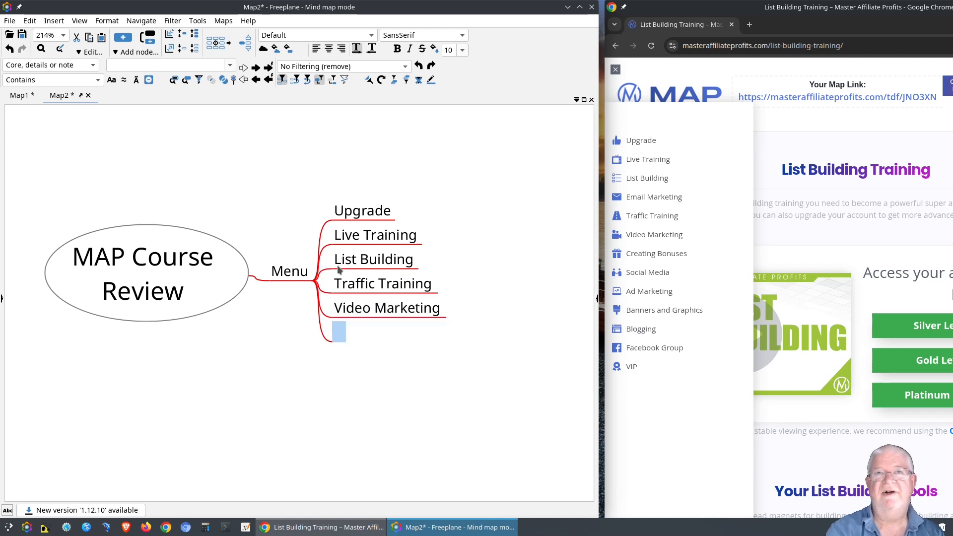
Add Creating Bonuses, Social Media, Ad Marketing, Banners and Graphics, Blogging and Facebook Group.
{"action": "type", "text": "Creating"}
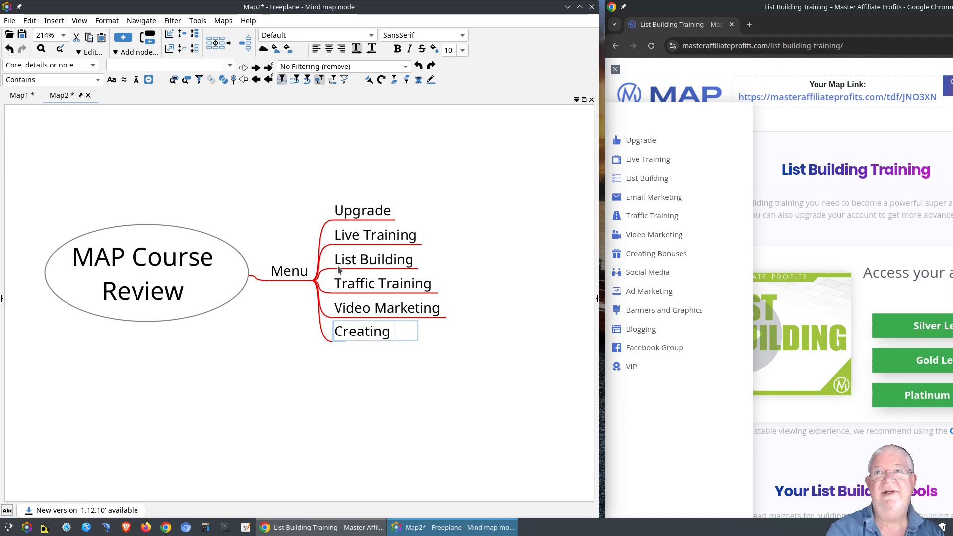
{"action": "type", "text": " Bonu"}
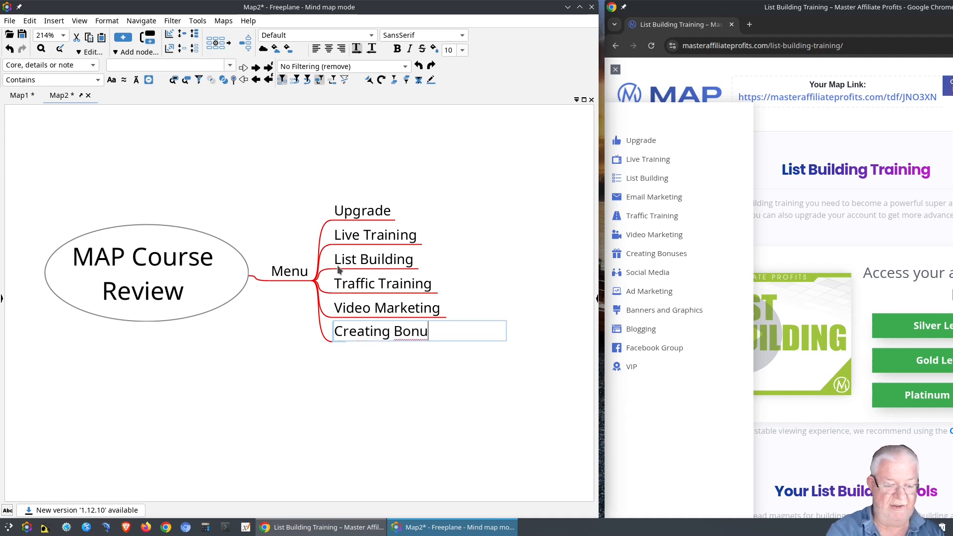
{"action": "type", "text": "ses"}
{"action": "key", "text": "Return"}
{"action": "key", "text": "Return"}
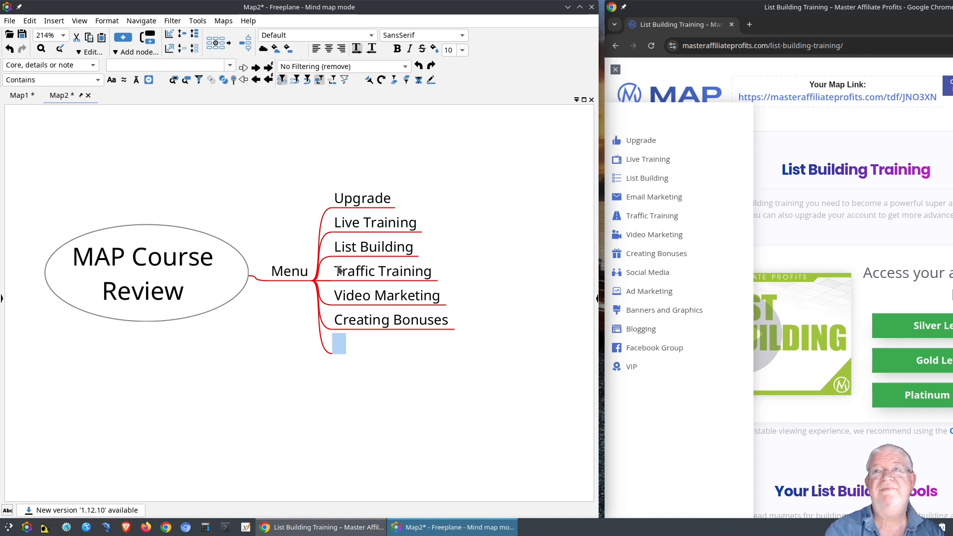
{"action": "type", "text": "So"}
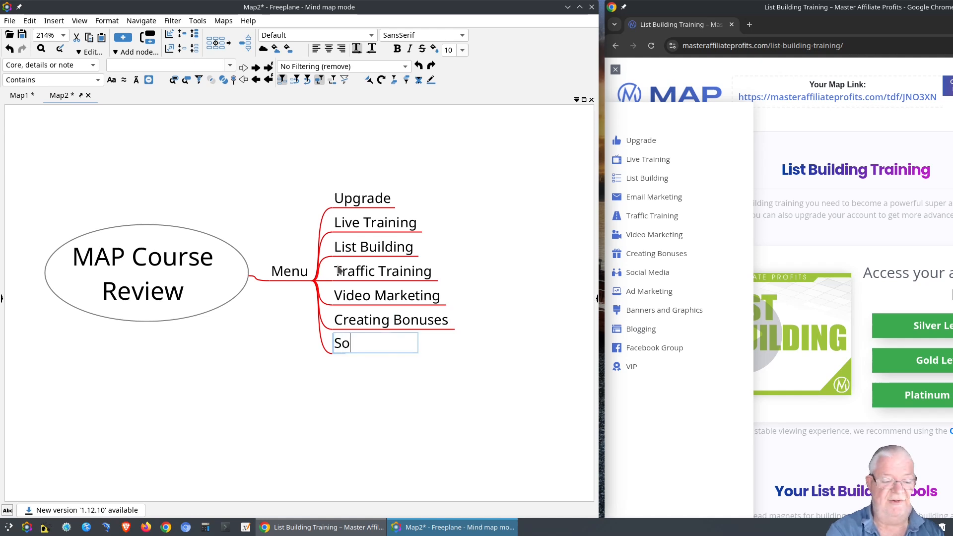
{"action": "type", "text": "cial"}
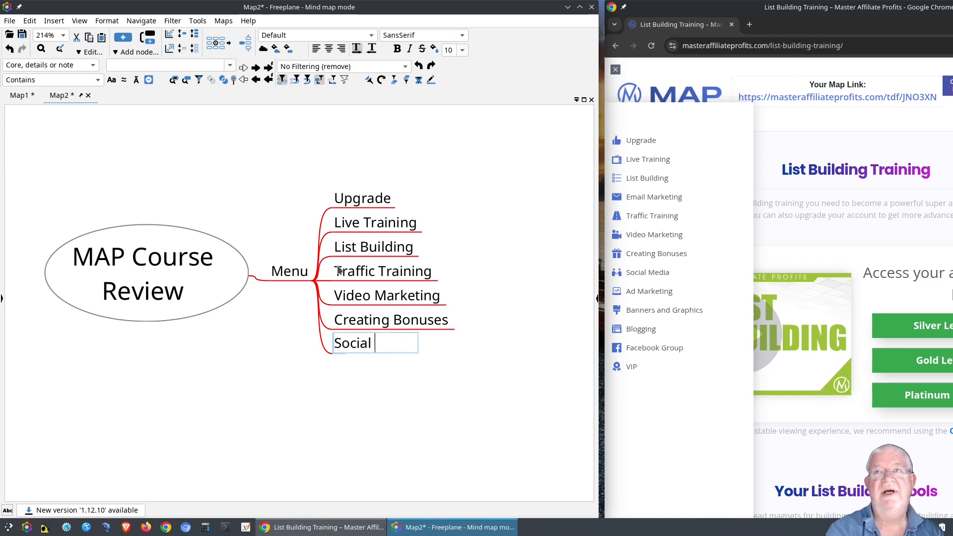
{"action": "type", "text": " Media"}
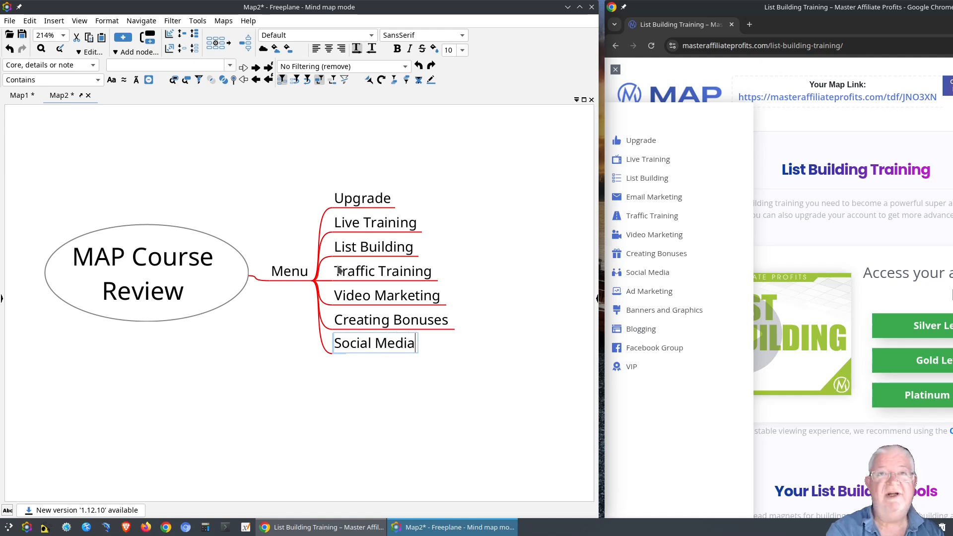
{"action": "key", "text": "Return"}
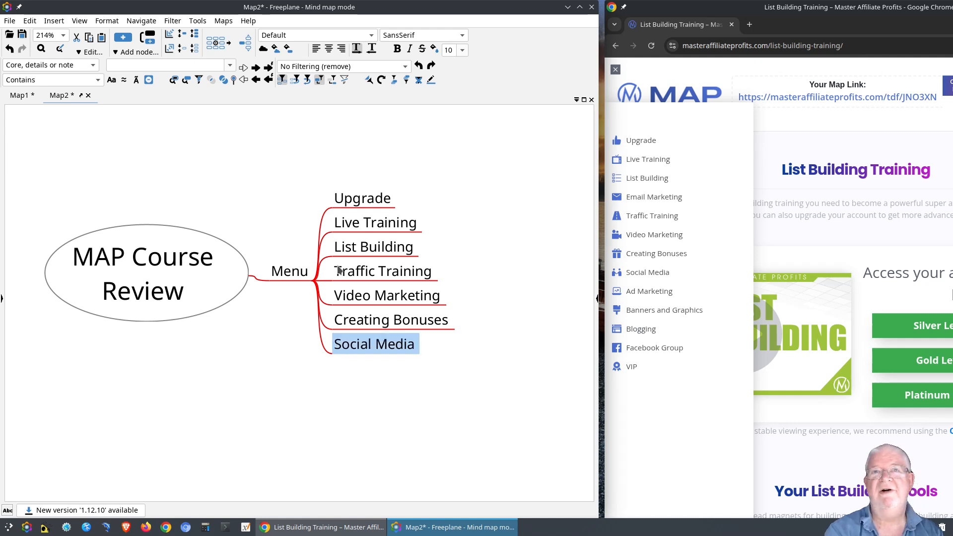
{"action": "key", "text": "Return"}
{"action": "type", "text": "Ad"}
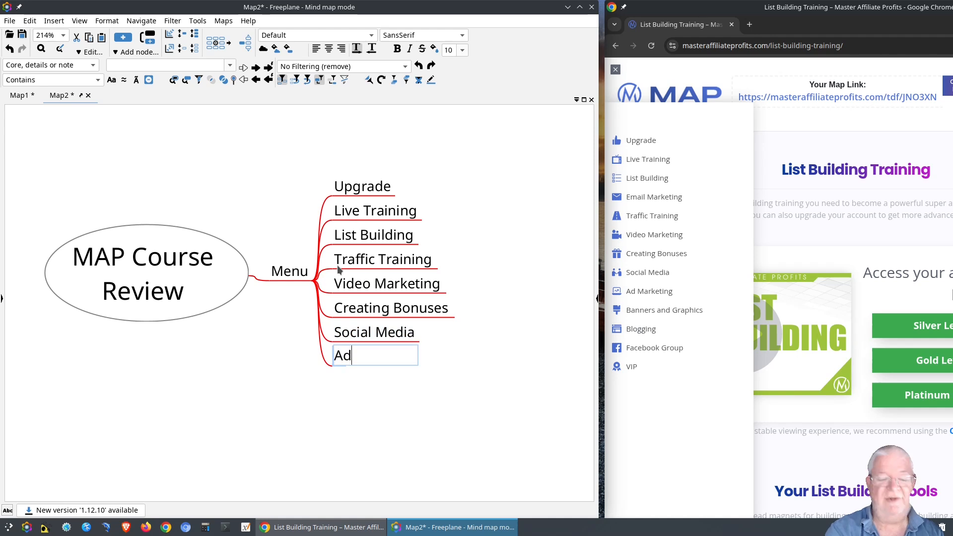
{"action": "type", "text": " Marketing"}
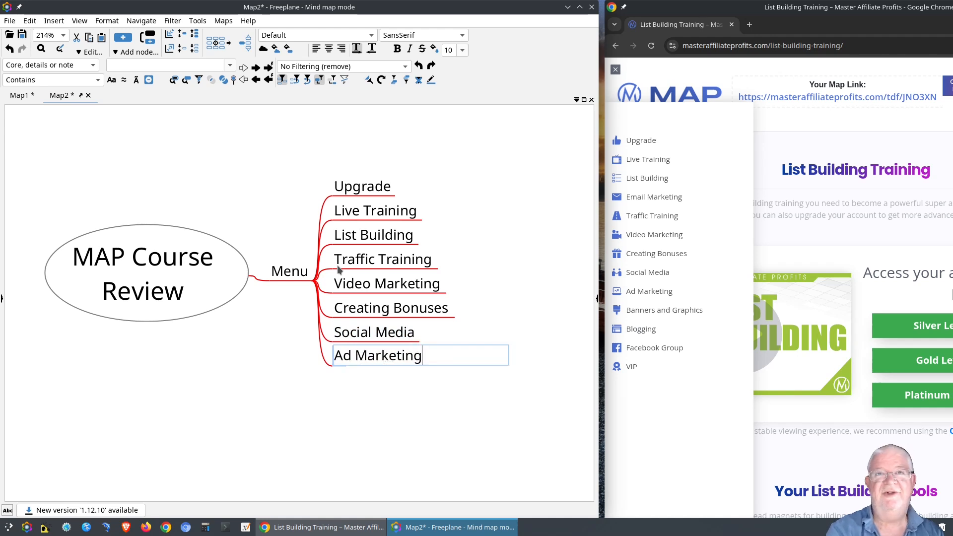
{"action": "key", "text": "Return"}
{"action": "key", "text": "Return"}
{"action": "type", "text": "Ba"}
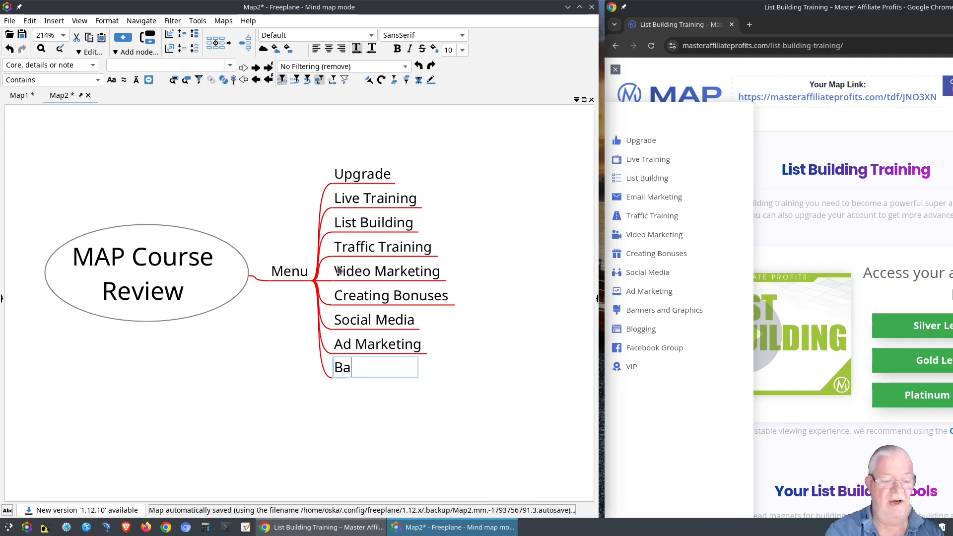
{"action": "type", "text": "nners "}
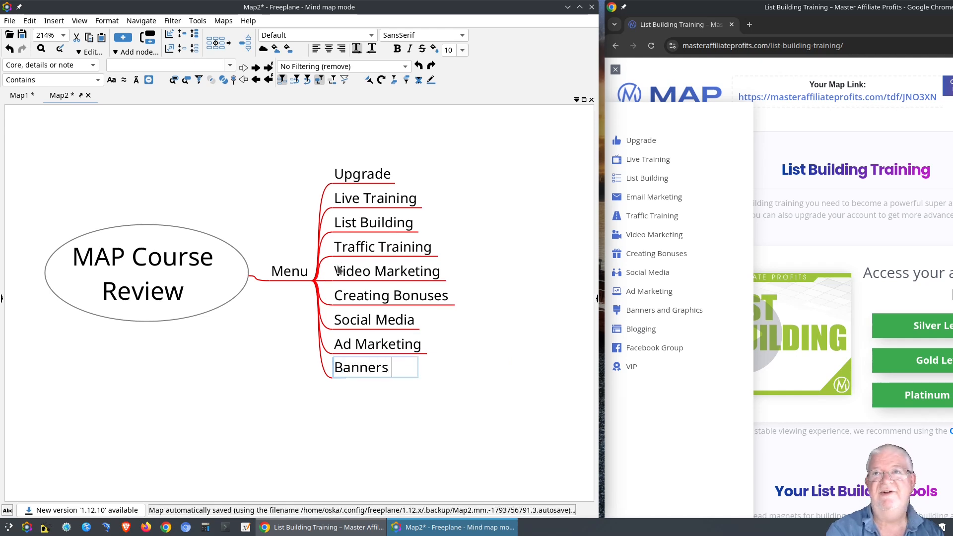
{"action": "type", "text": "and G"}
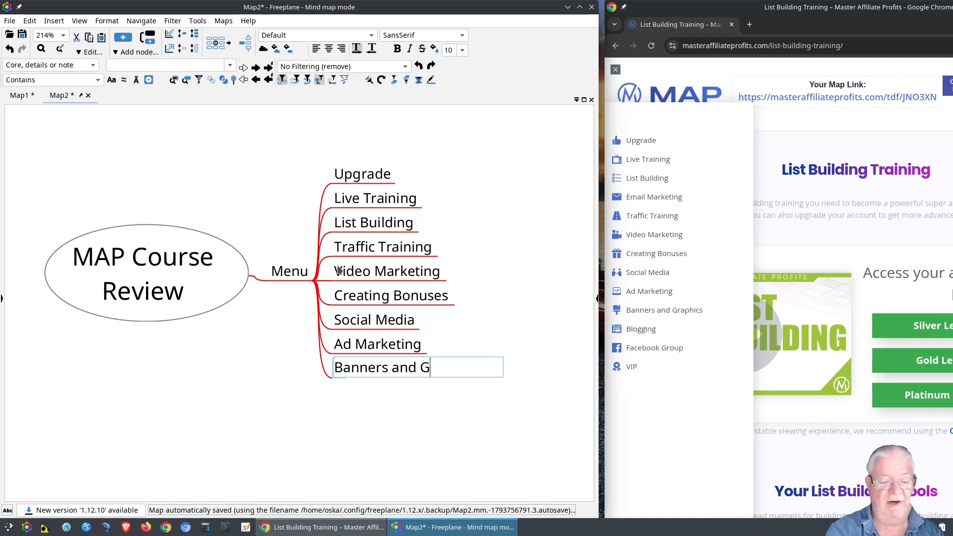
{"action": "type", "text": "raphics"}
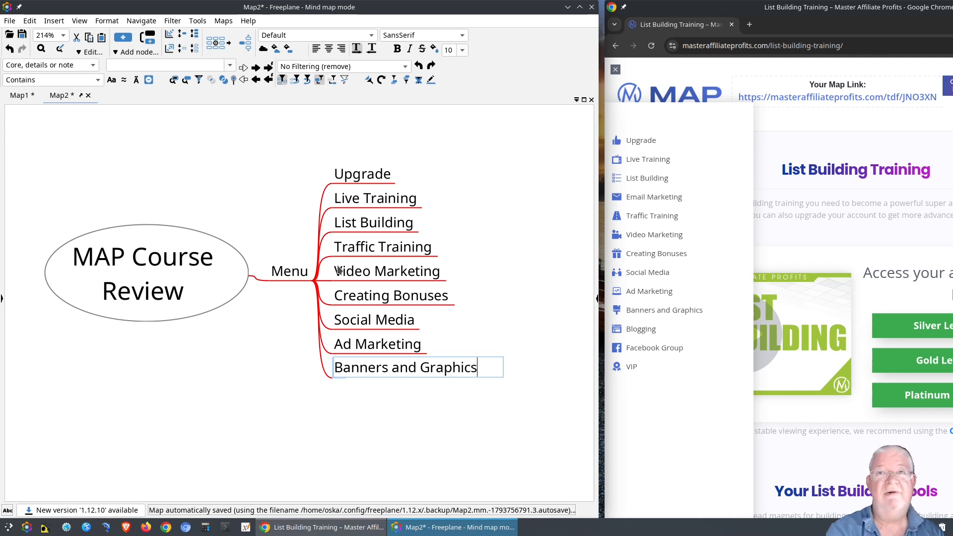
{"action": "key", "text": "Return"}
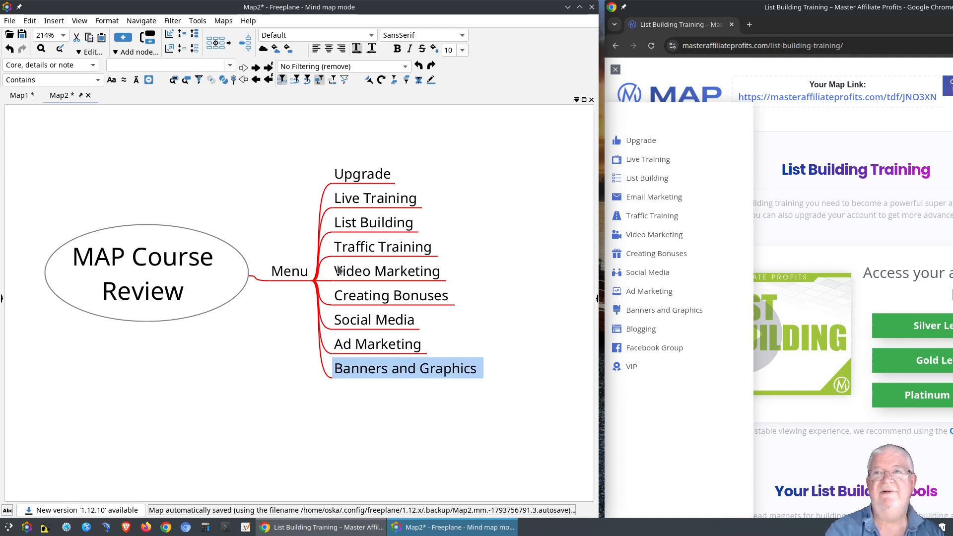
{"action": "key", "text": "Return"}
{"action": "type", "text": "Bl"}
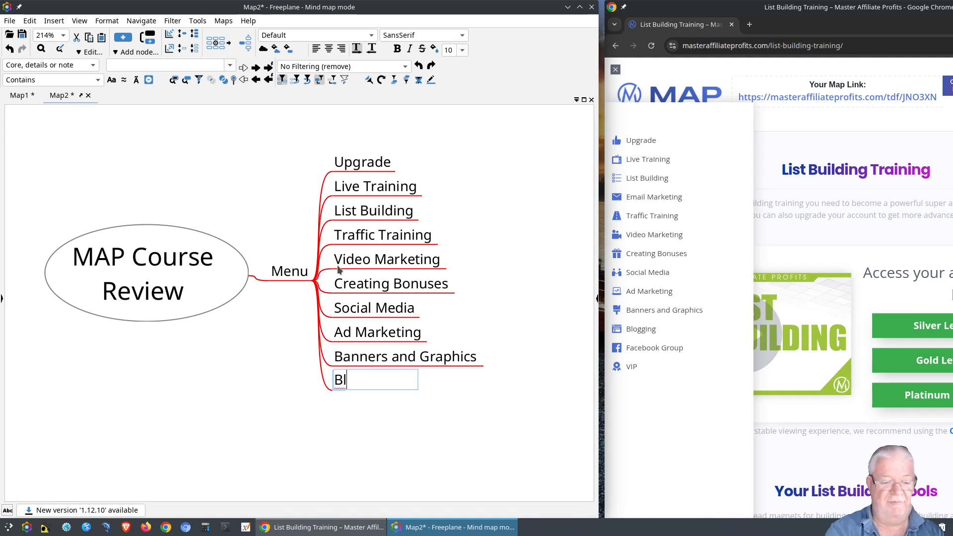
{"action": "type", "text": "ogging"}
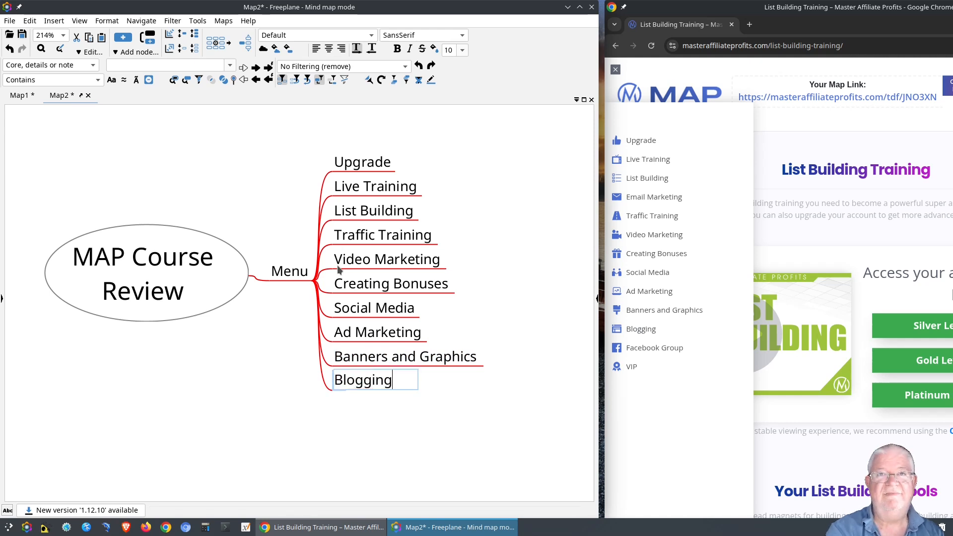
{"action": "key", "text": "Return"}
{"action": "key", "text": "Return"}
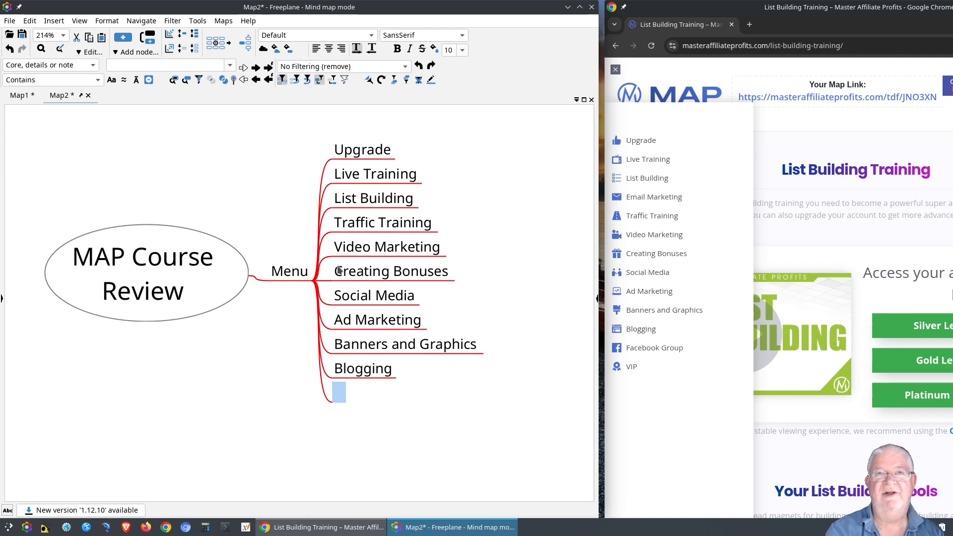
{"action": "type", "text": "Facebo"}
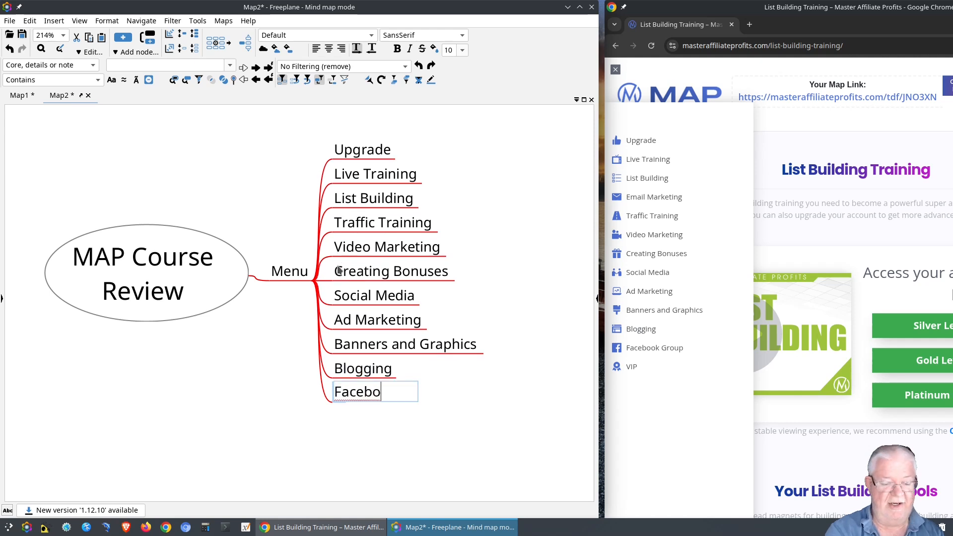
{"action": "type", "text": "ok Group"}
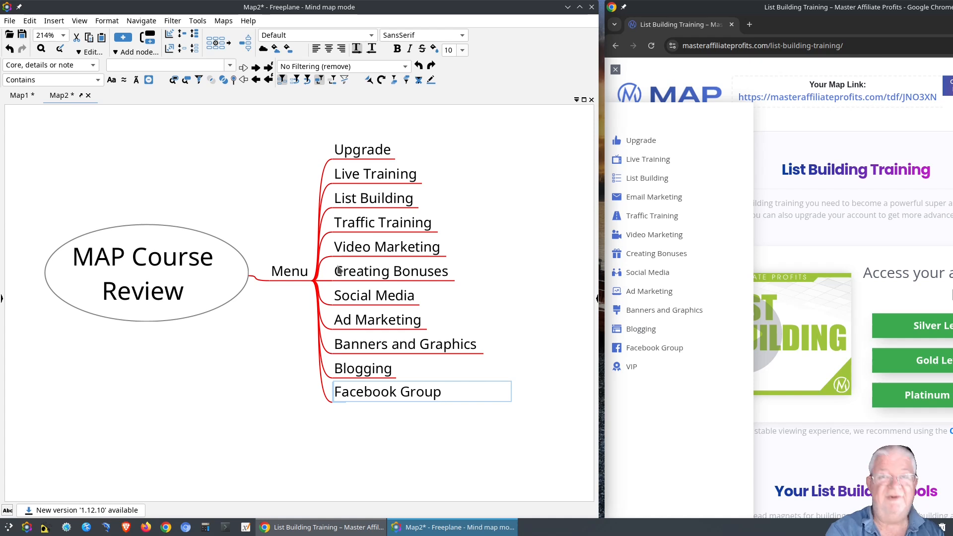
{"action": "key", "text": "Return"}
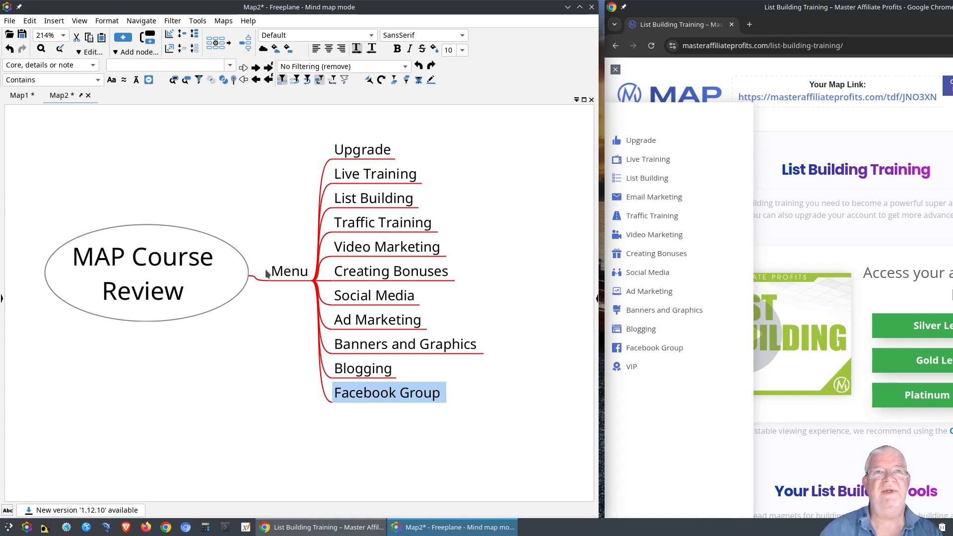
Reposition the map around the Menu branch and reload the List Building training page.
{"action": "left_click", "coordinate": [286, 274]}
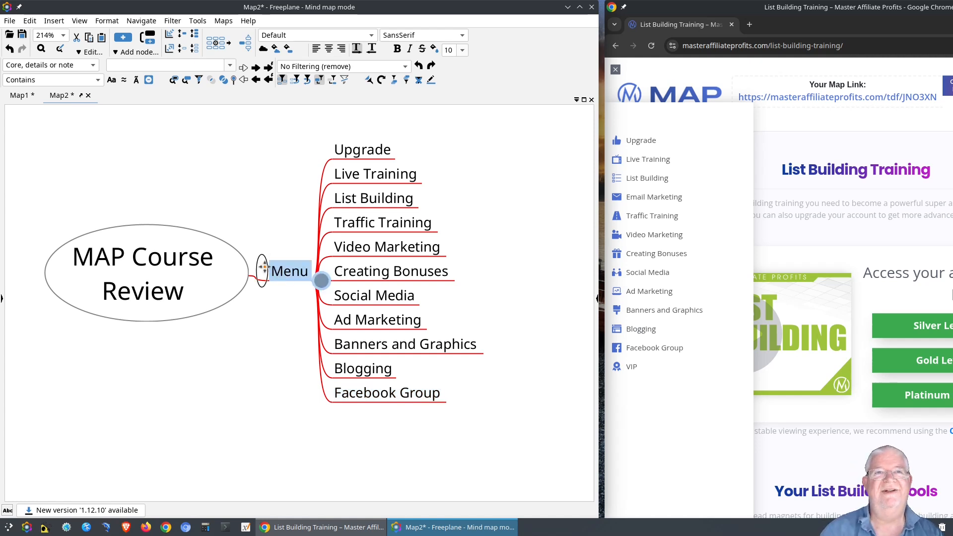
{"action": "left_click_drag", "start_coordinate": [266, 266], "coordinate": [266, 259]}
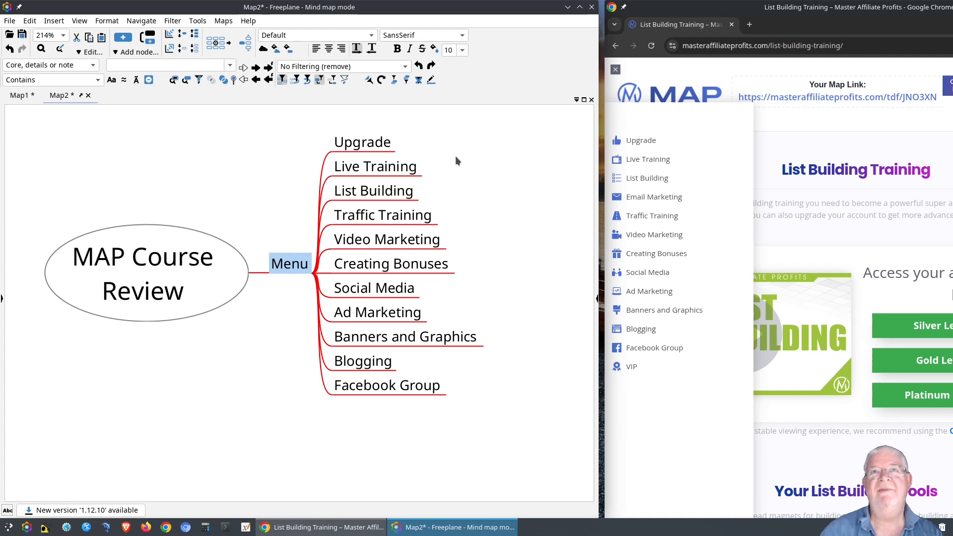
{"action": "left_click_drag", "start_coordinate": [281, 304], "coordinate": [207, 326]}
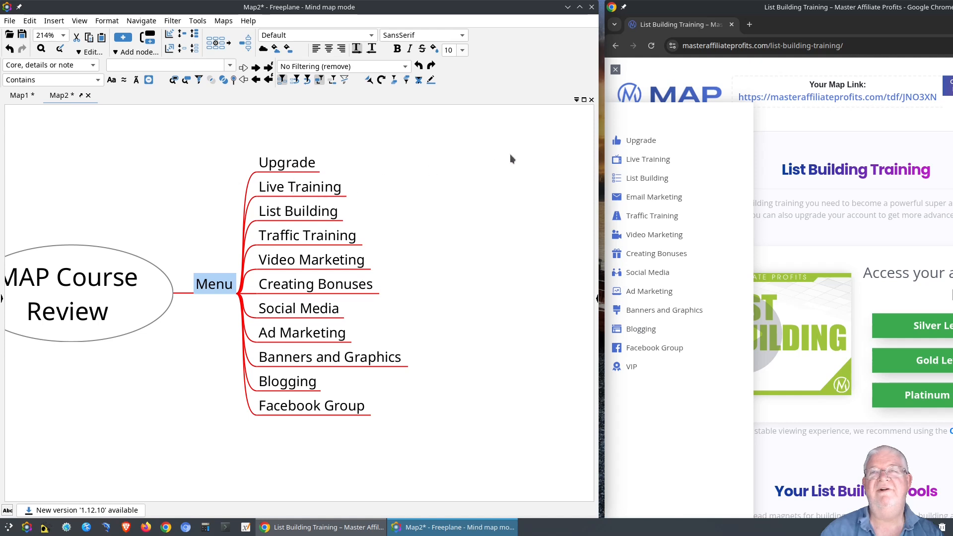
{"action": "left_click", "coordinate": [643, 179]}
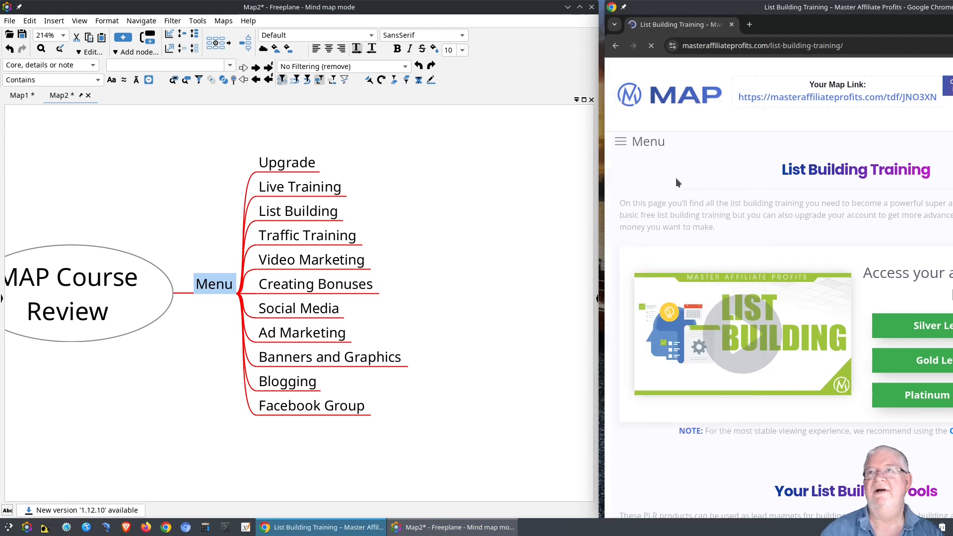
Move the Chrome window so the List Building Training page fits on screen and review it.
{"action": "left_click_drag", "start_coordinate": [750, 9], "coordinate": [619, 9]}
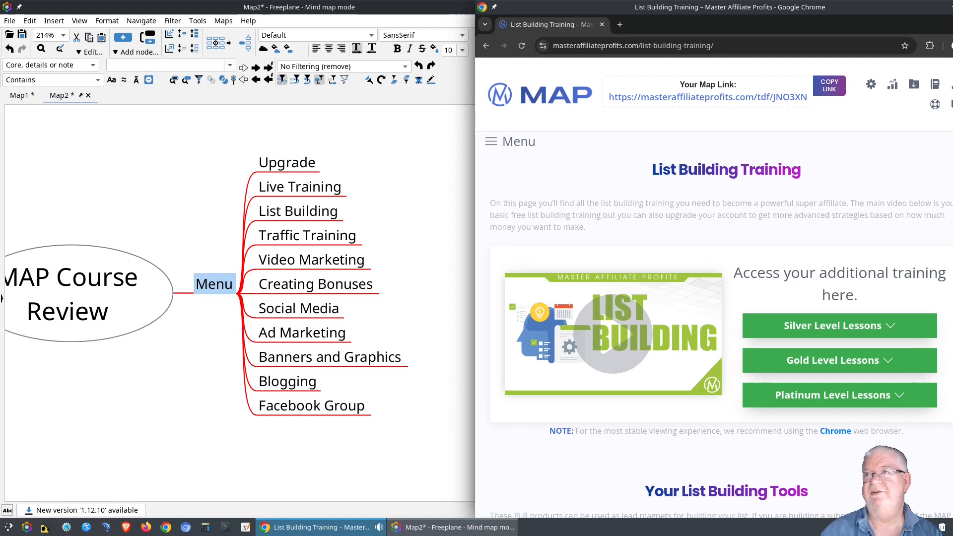
{"action": "key", "text": "Page_Down"}
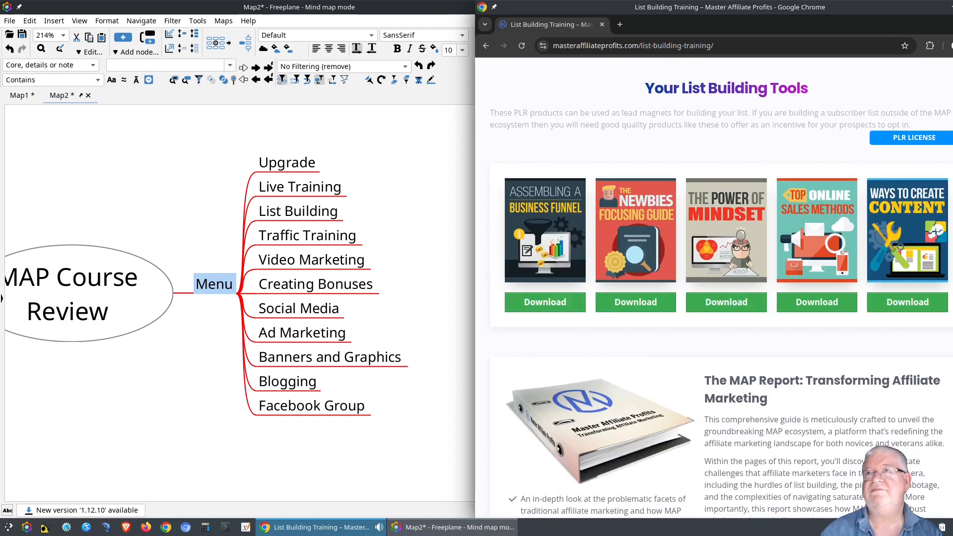
{"action": "key", "text": "Page_Up"}
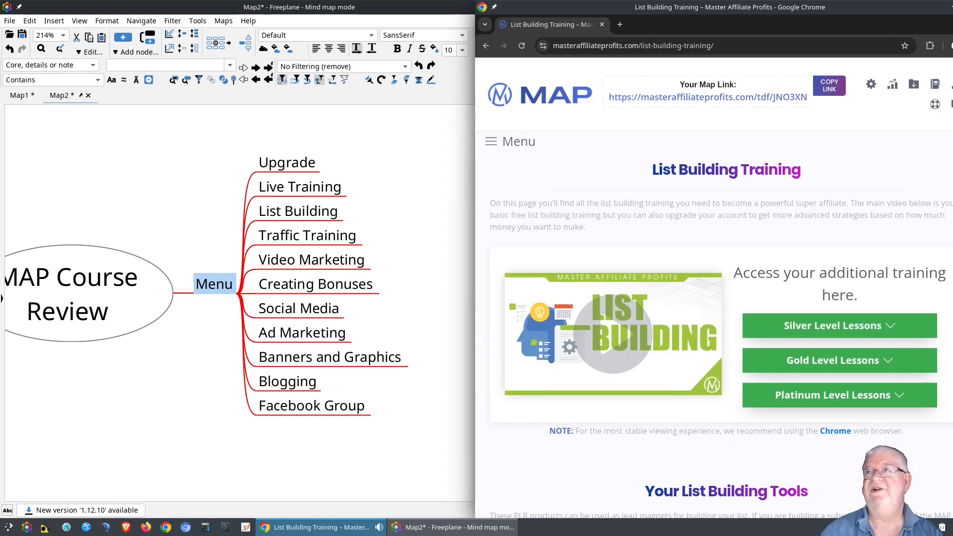
{"action": "left_click_drag", "start_coordinate": [952, 189], "coordinate": [927, 190]}
{"action": "scroll", "coordinate": [717, 154], "scroll_direction": "down", "scroll_amount": 2}
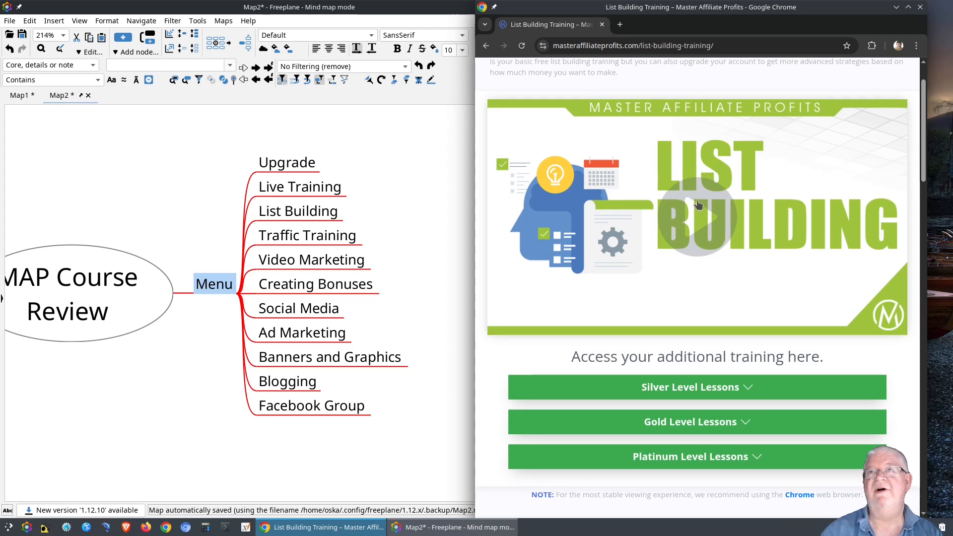
Select the Live Training node and narrow the mind map window beside the browser.
{"action": "left_click", "coordinate": [312, 189]}
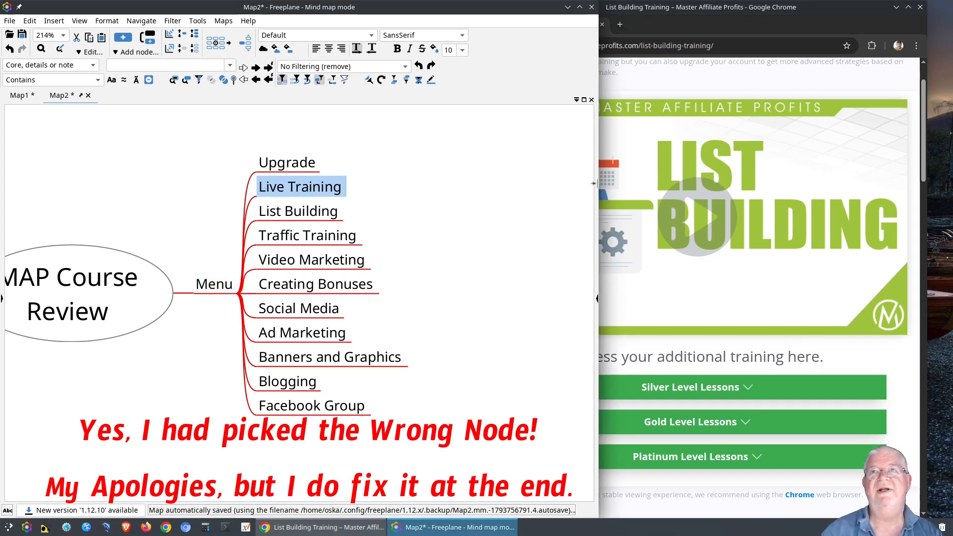
{"action": "left_click", "coordinate": [593, 183]}
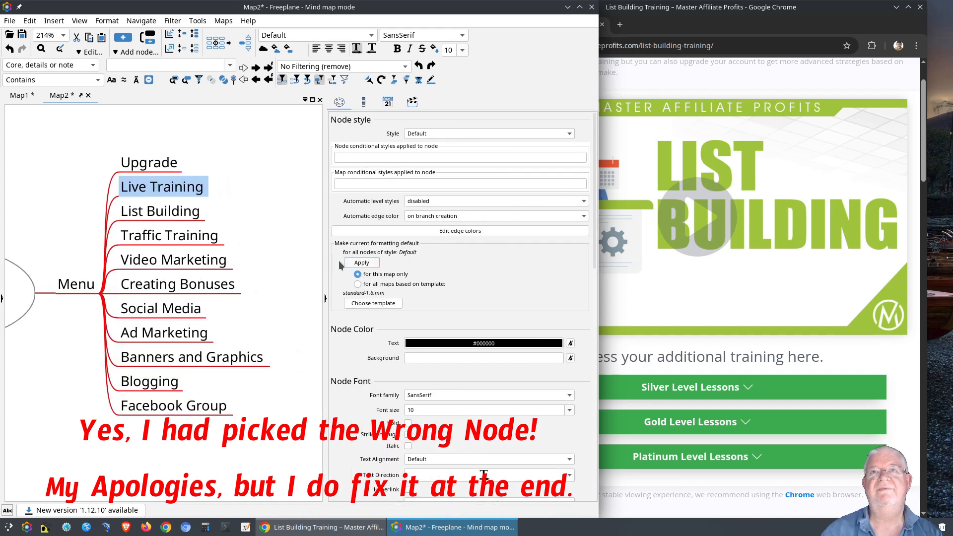
{"action": "left_click", "coordinate": [324, 298]}
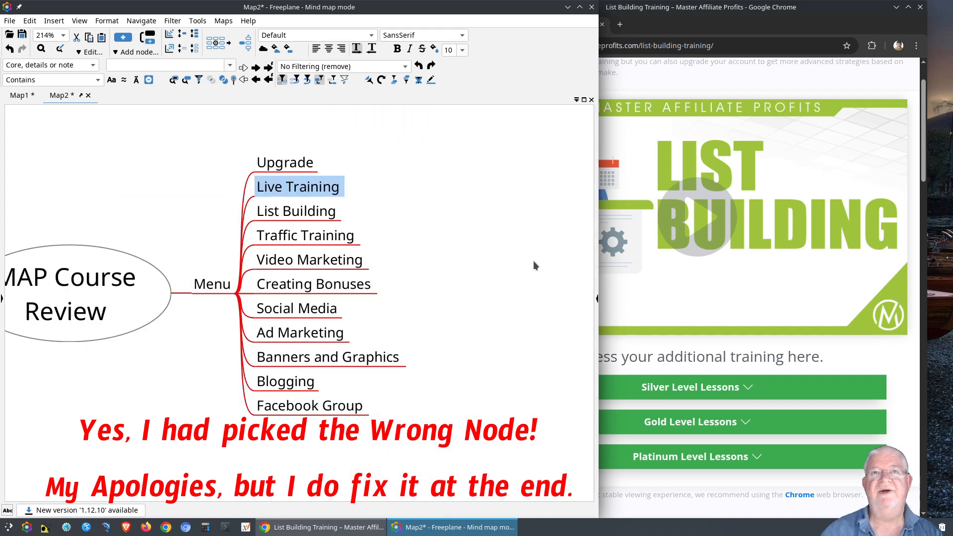
{"action": "left_click_drag", "start_coordinate": [601, 227], "coordinate": [488, 240]}
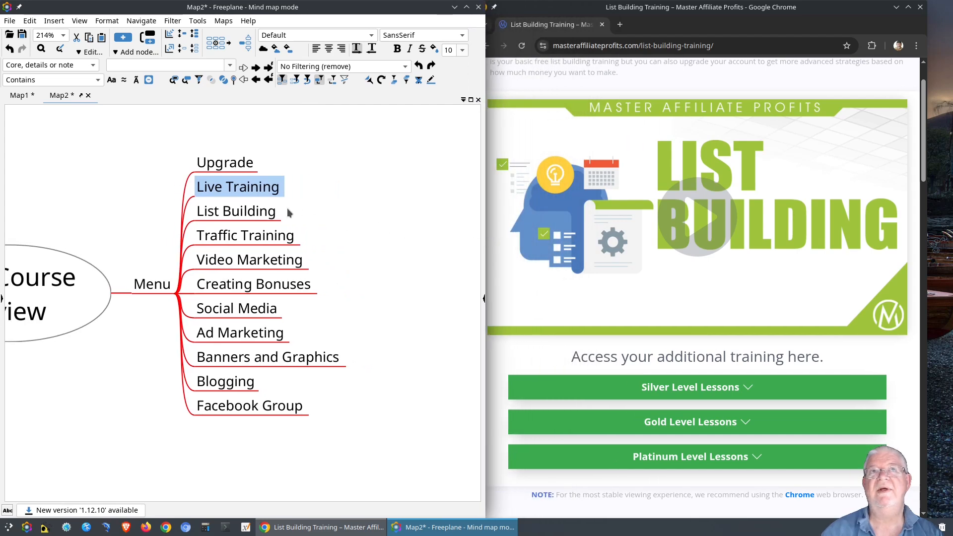
{"action": "double_click", "coordinate": [269, 193]}
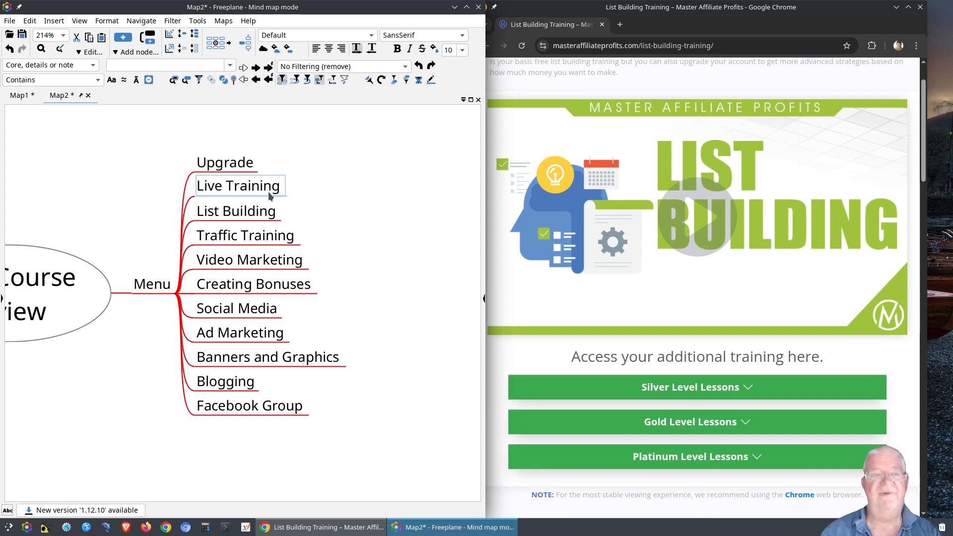
{"action": "left_click", "coordinate": [320, 181]}
{"action": "left_click", "coordinate": [284, 189]}
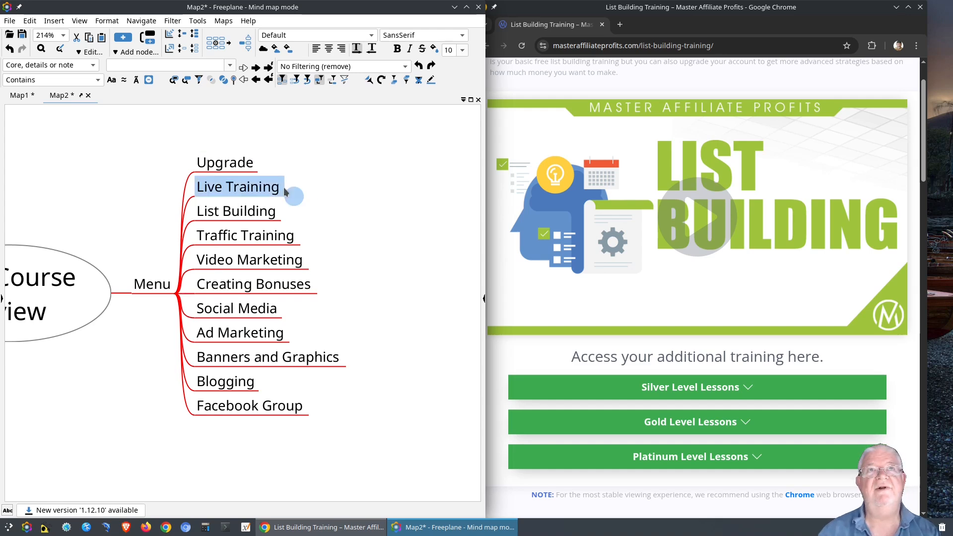
Add a child under Live Training named 'List Building'.
{"action": "left_click", "coordinate": [285, 189]}
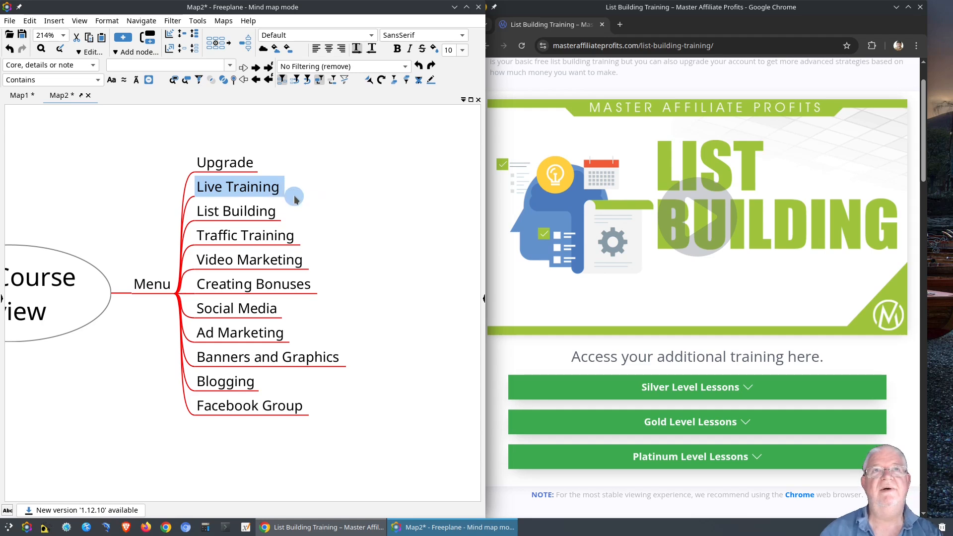
{"action": "left_click", "coordinate": [314, 192]}
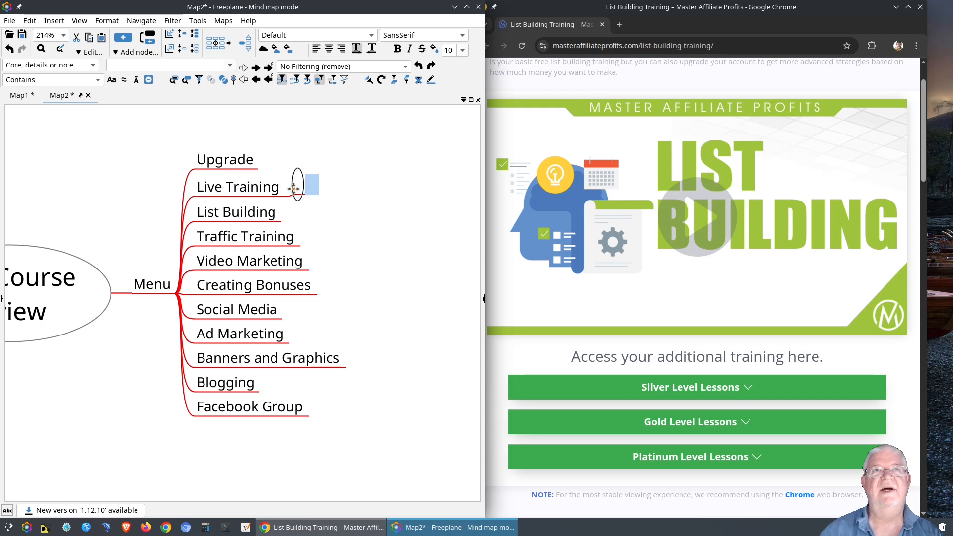
{"action": "left_click", "coordinate": [276, 197]}
{"action": "left_click", "coordinate": [293, 197]}
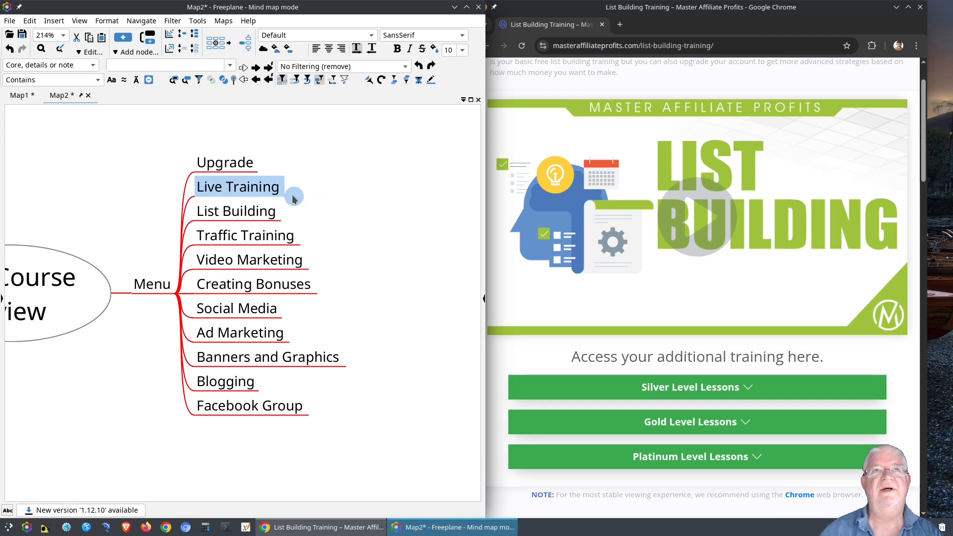
{"action": "left_click", "coordinate": [294, 198]}
{"action": "left_click", "coordinate": [294, 198]}
{"action": "left_click", "coordinate": [293, 198]}
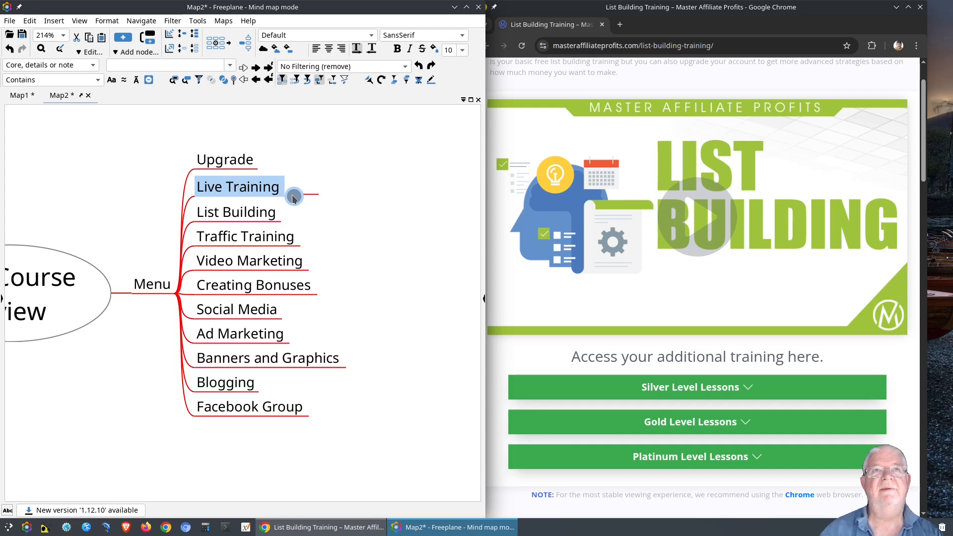
{"action": "left_click", "coordinate": [294, 198]}
{"action": "left_click", "coordinate": [294, 198]}
{"action": "left_click", "coordinate": [314, 192]}
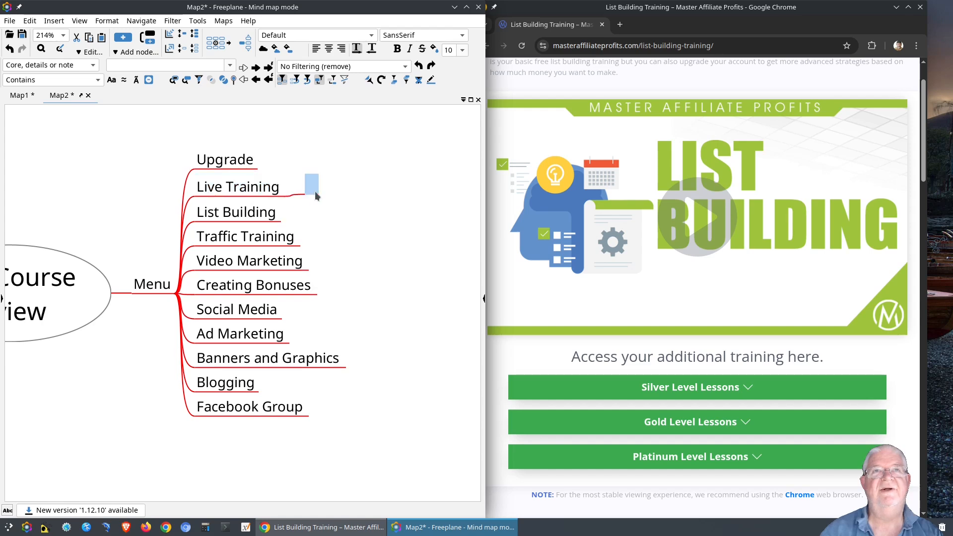
{"action": "double_click", "coordinate": [313, 189]}
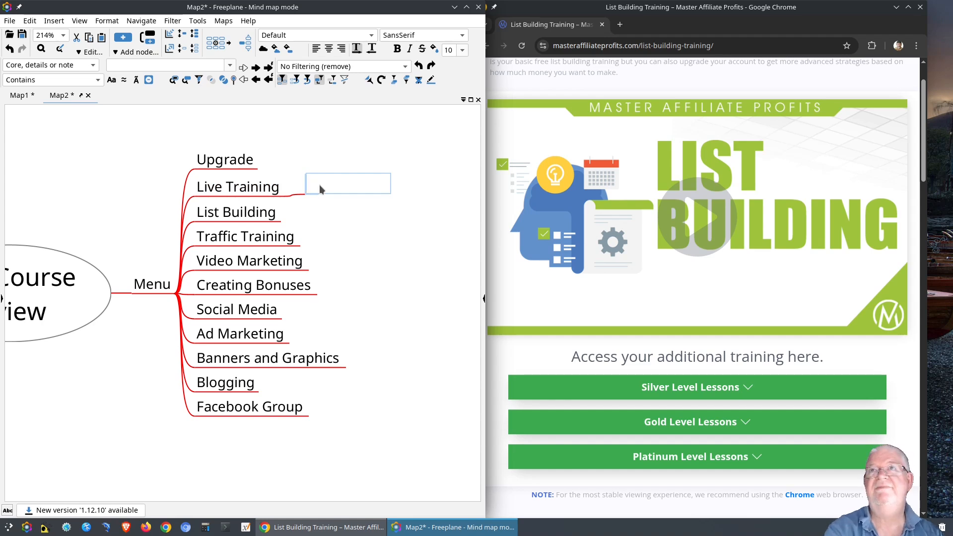
{"action": "type", "text": "List Bu"}
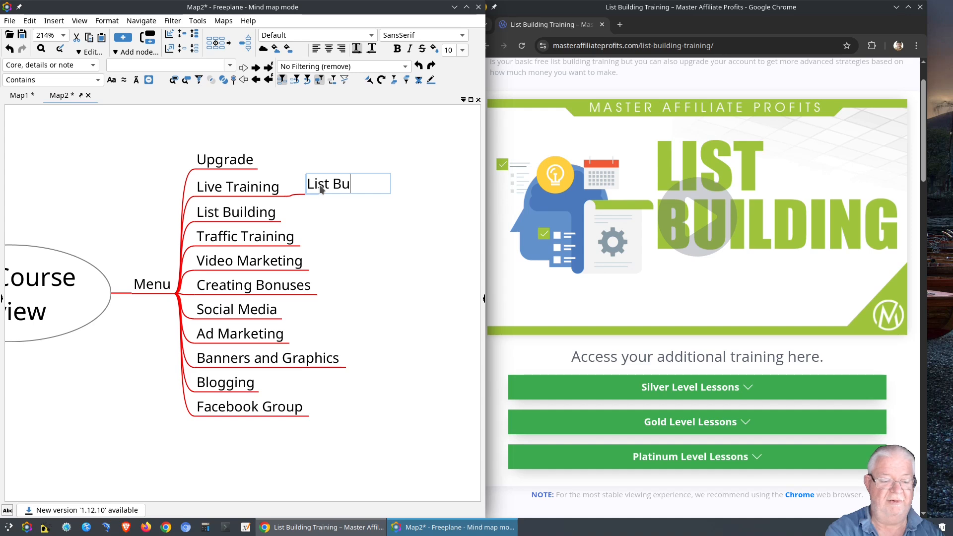
{"action": "type", "text": "ilding"}
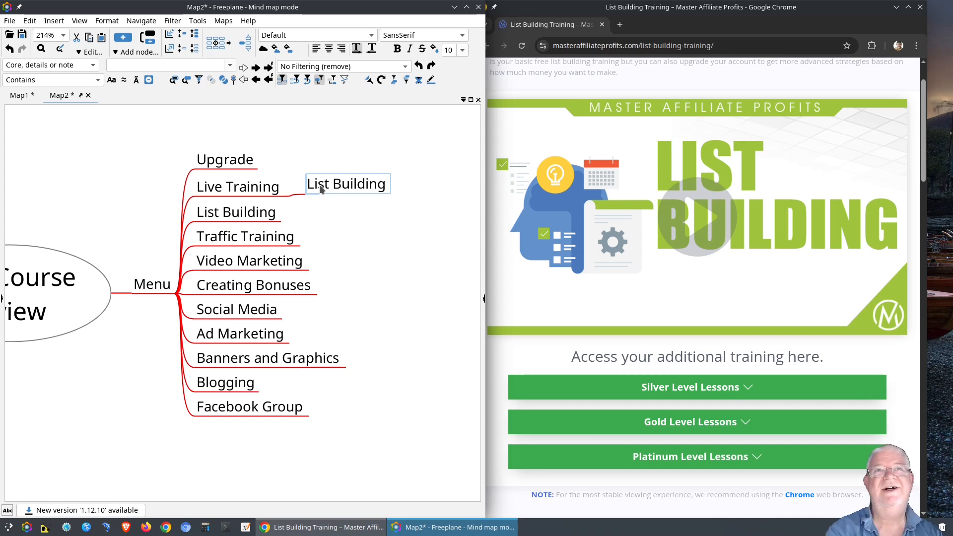
{"action": "left_click", "coordinate": [255, 192]}
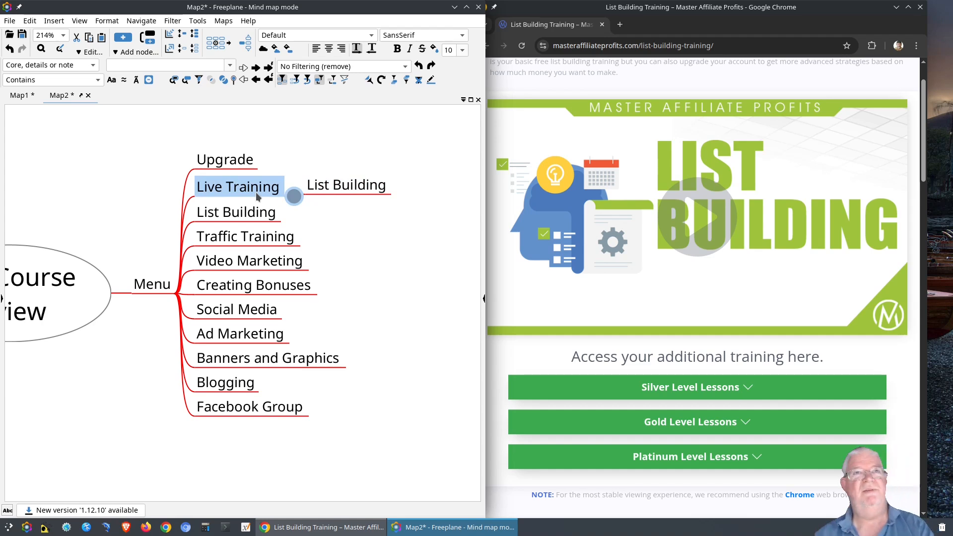
Add a 'Videos' child under Live Training and move List Building beneath it.
{"action": "key", "text": "Insert"}
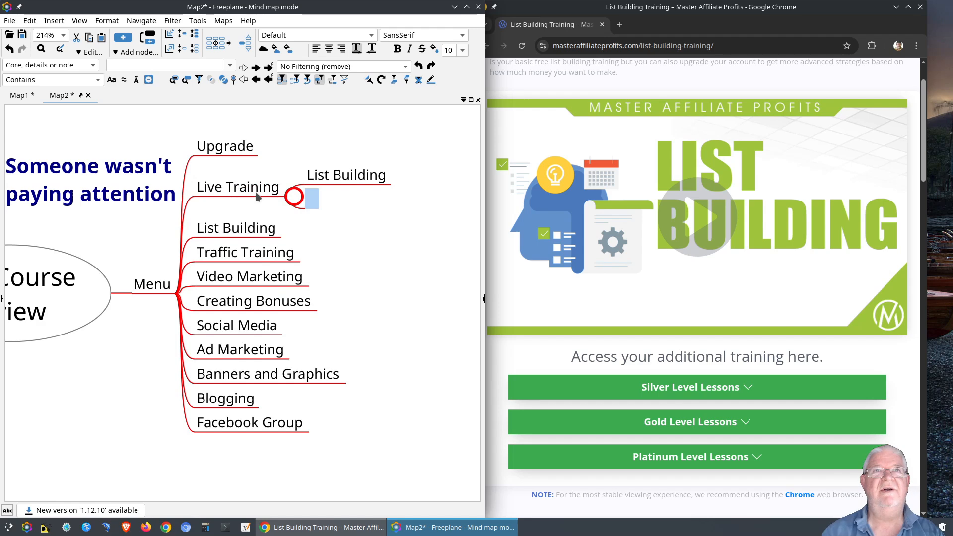
{"action": "type", "text": "Videos"}
{"action": "key", "text": "Return"}
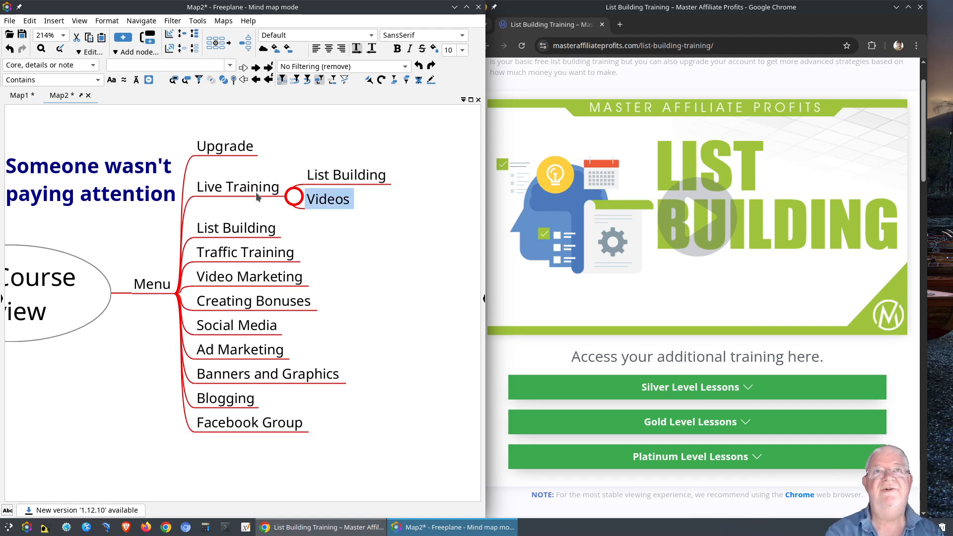
{"action": "left_click", "coordinate": [354, 177]}
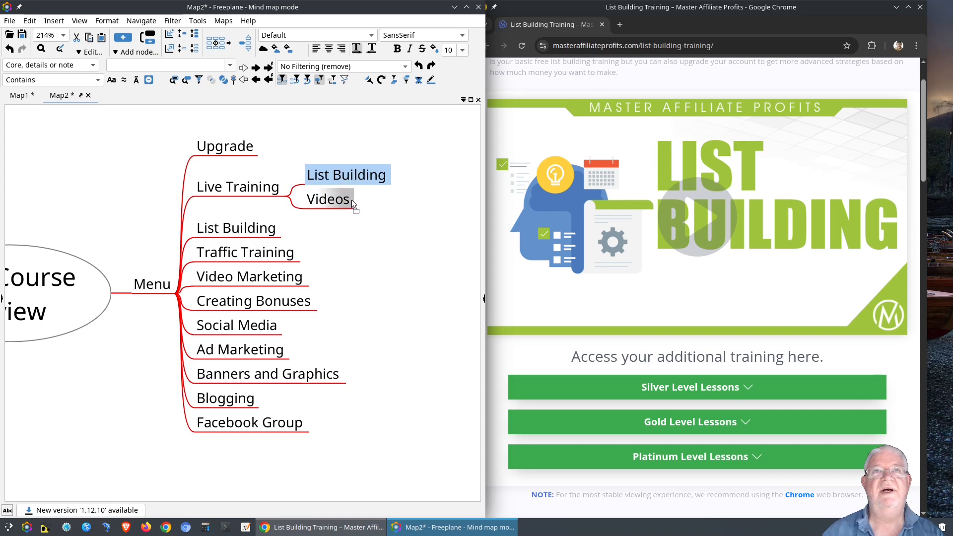
{"action": "left_click_drag", "start_coordinate": [351, 200], "coordinate": [350, 199]}
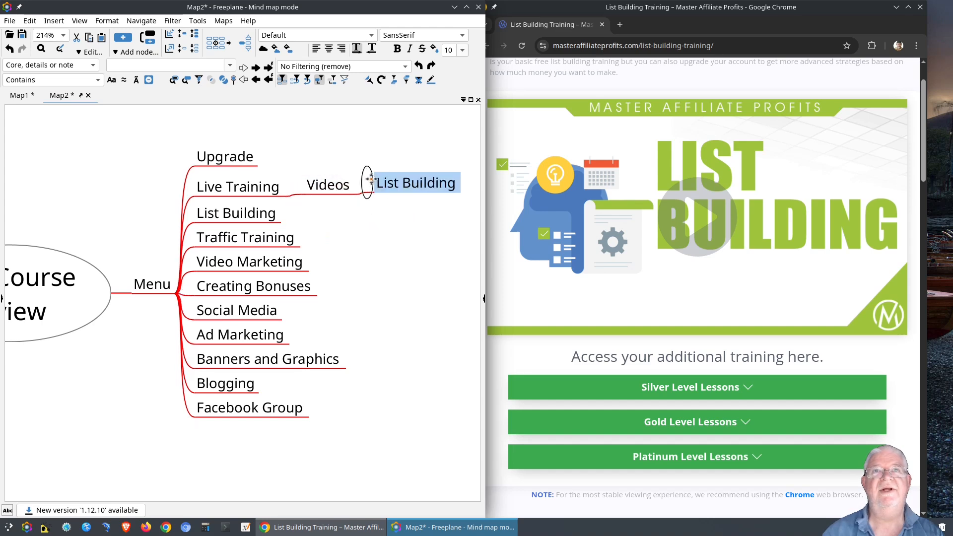
{"action": "left_click", "coordinate": [297, 180]}
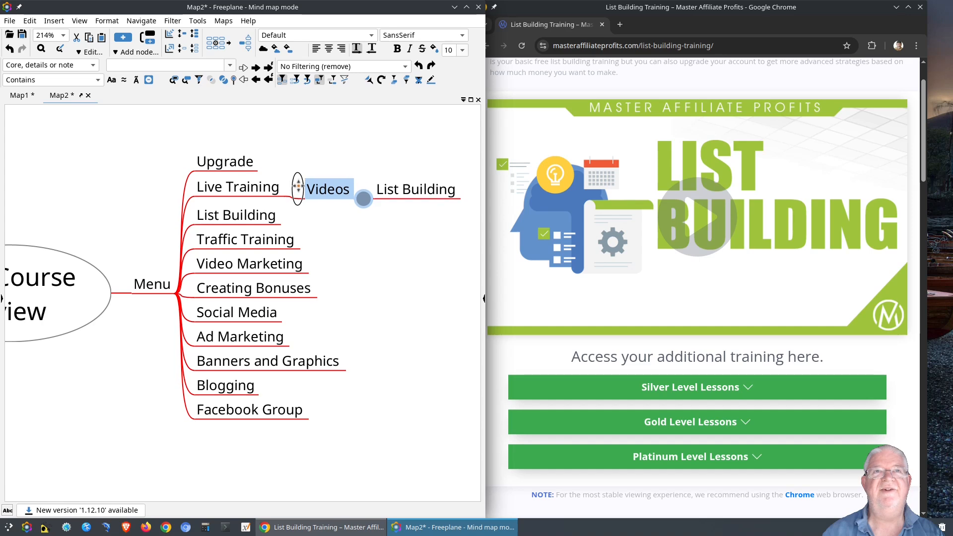
{"action": "left_click_drag", "start_coordinate": [297, 186], "coordinate": [298, 181]}
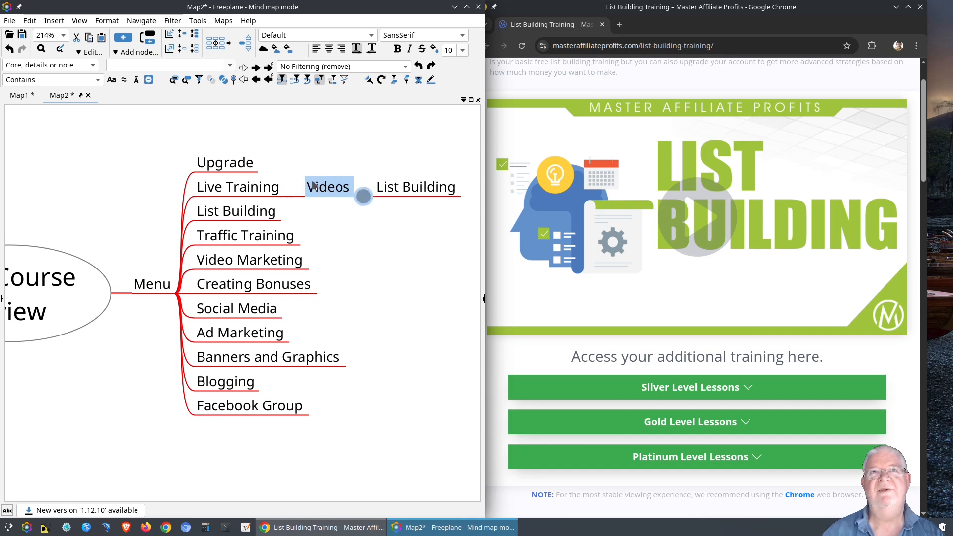
{"action": "left_click", "coordinate": [419, 187]}
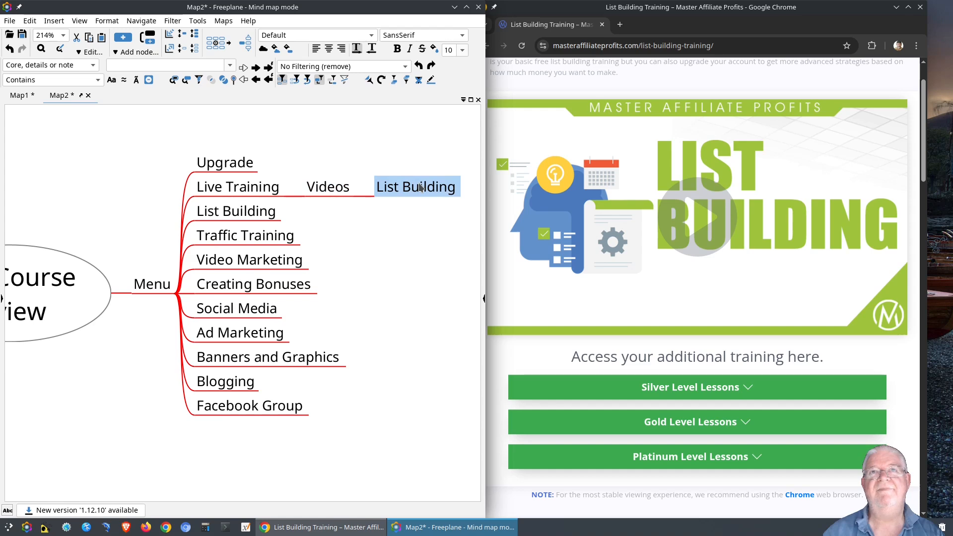
{"action": "left_click", "coordinate": [325, 193]}
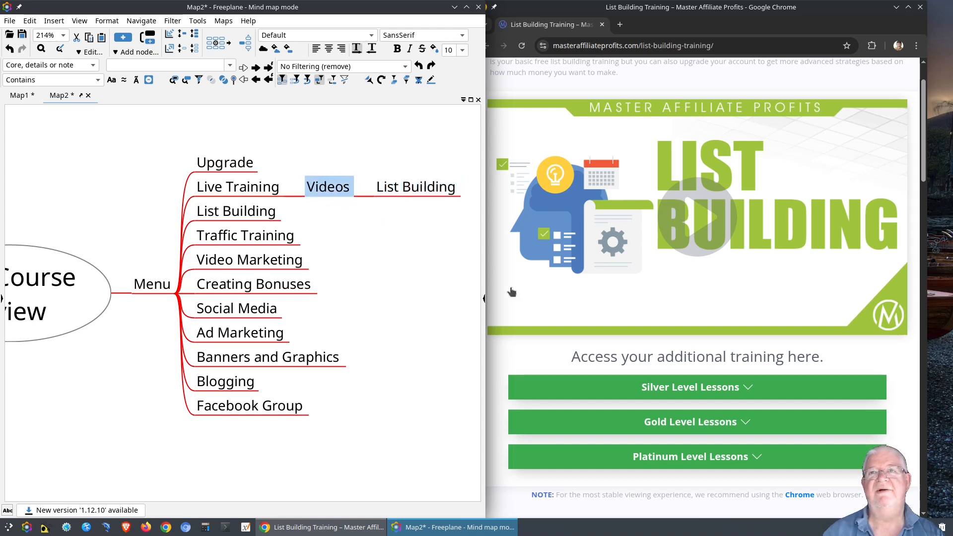
{"action": "left_click", "coordinate": [674, 390]}
{"action": "scroll", "coordinate": [673, 390], "scroll_direction": "down", "scroll_amount": 15}
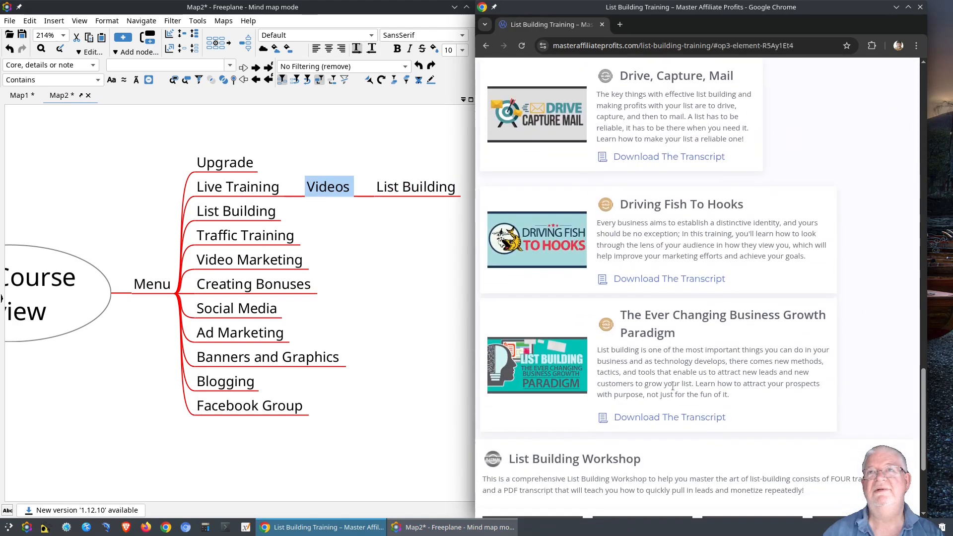
{"action": "scroll", "coordinate": [713, 309], "scroll_direction": "up", "scroll_amount": 15}
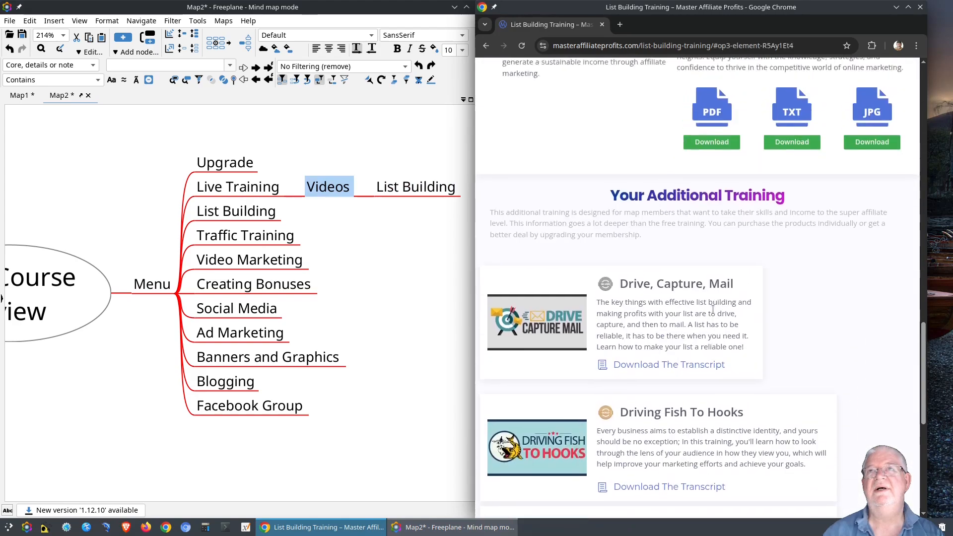
{"action": "scroll", "coordinate": [713, 310], "scroll_direction": "up", "scroll_amount": 1}
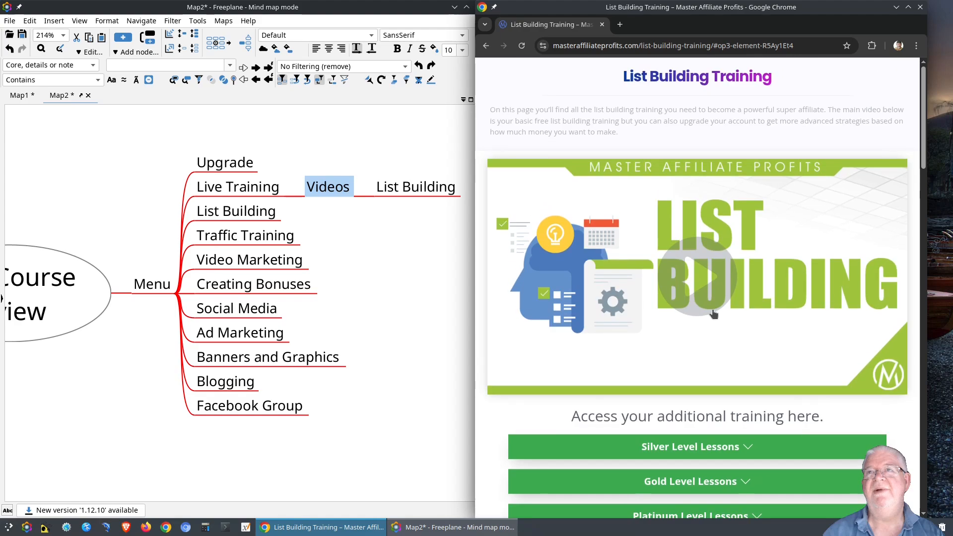
{"action": "scroll", "coordinate": [712, 313], "scroll_direction": "down", "scroll_amount": 5}
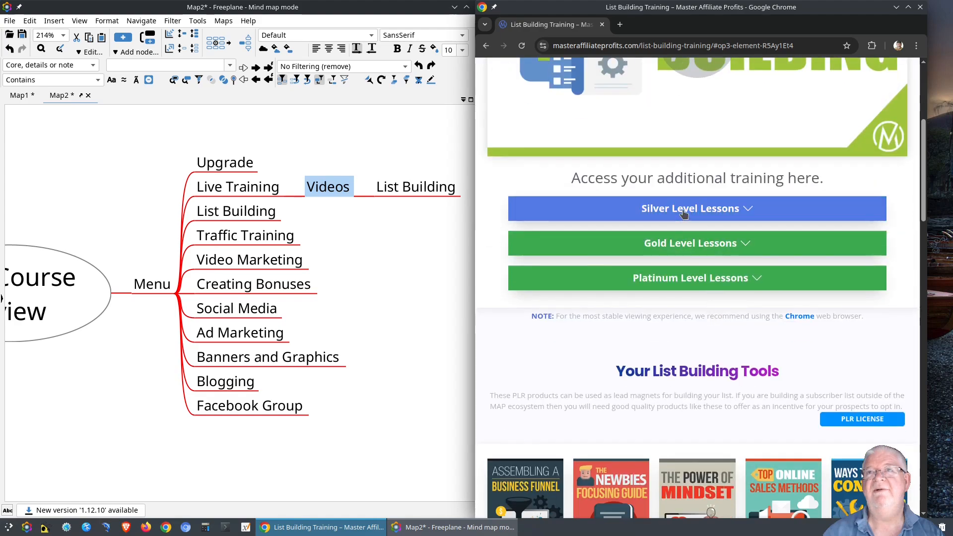
{"action": "scroll", "coordinate": [685, 210], "scroll_direction": "down", "scroll_amount": 20}
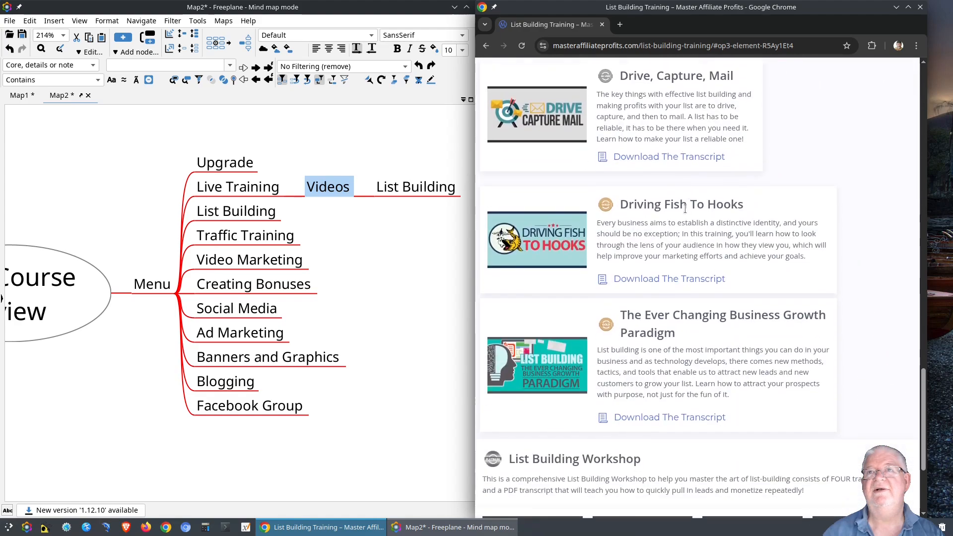
{"action": "scroll", "coordinate": [685, 208], "scroll_direction": "up", "scroll_amount": 5}
{"action": "scroll", "coordinate": [684, 208], "scroll_direction": "up", "scroll_amount": 10}
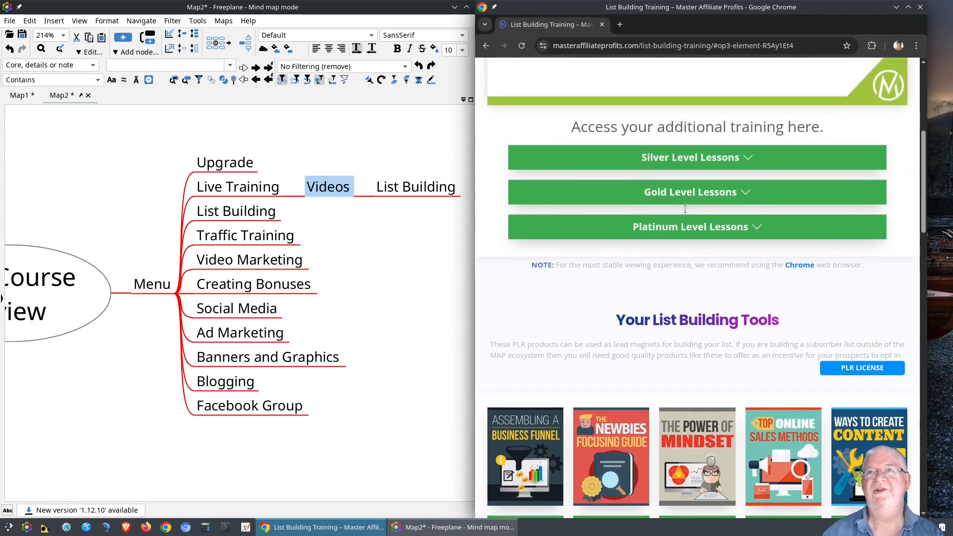
{"action": "scroll", "coordinate": [685, 209], "scroll_direction": "down", "scroll_amount": 1}
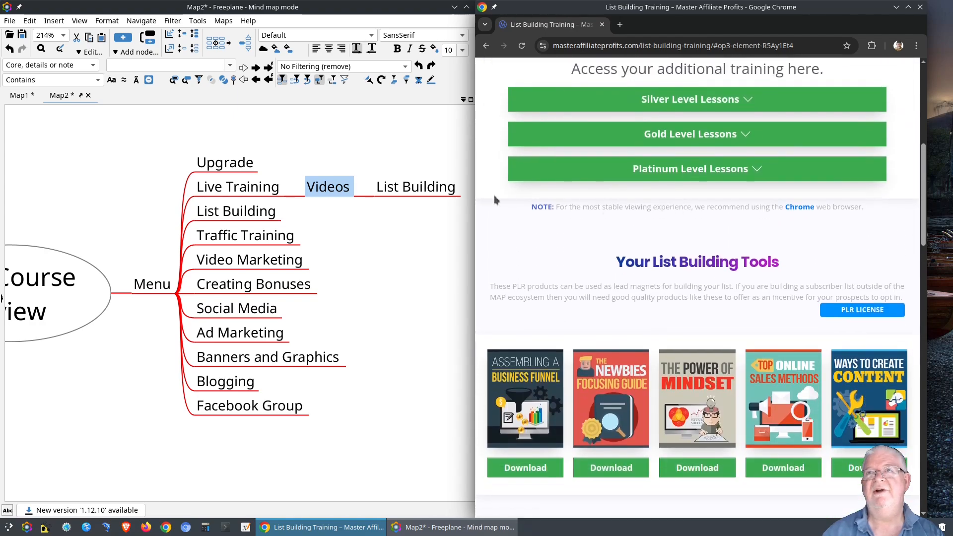
{"action": "left_click", "coordinate": [363, 196]}
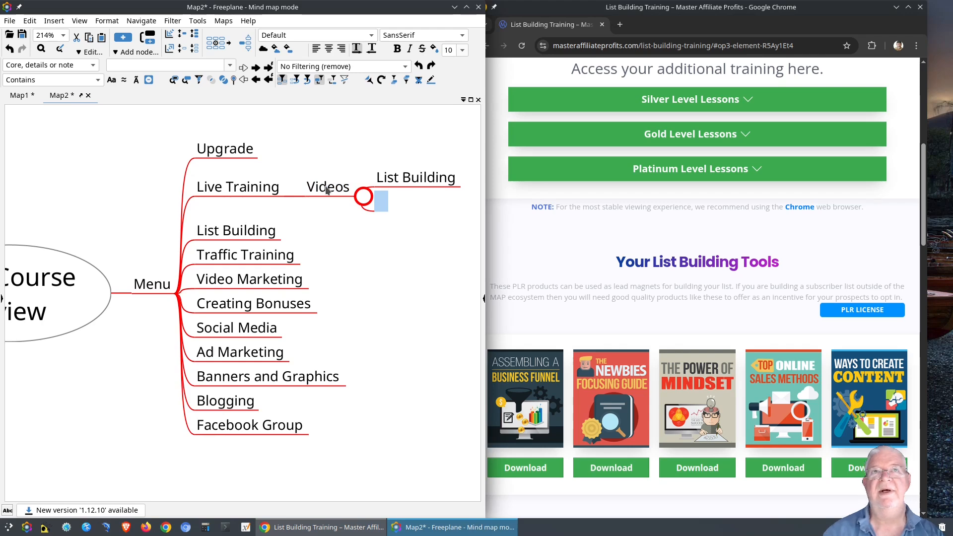
Add a 'PLR License' node under Live Training beside Videos and call up Save map as.
{"action": "type", "text": "PLR"}
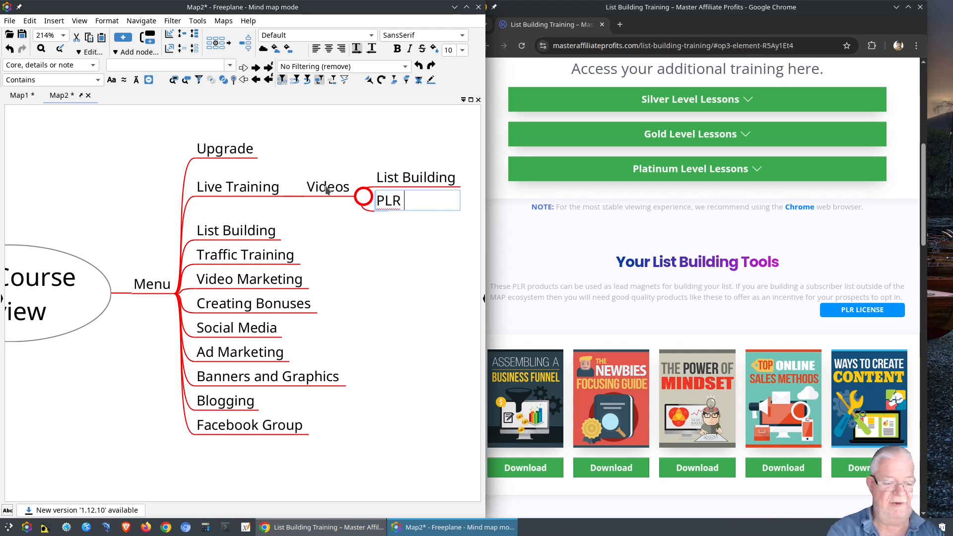
{"action": "type", "text": " Licesnse"}
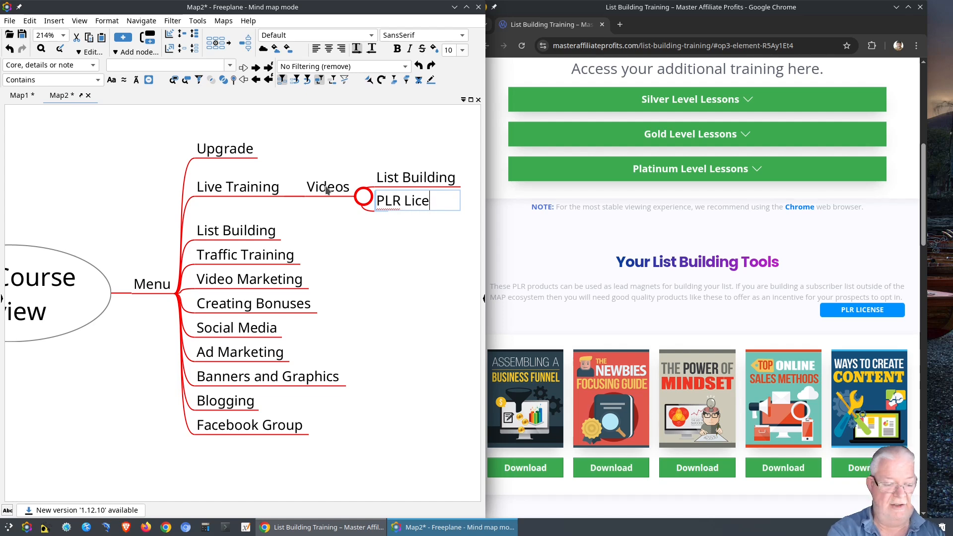
{"action": "key", "text": "BackSpace"}
{"action": "key", "text": "BackSpace"}
{"action": "key", "text": "BackSpace"}
{"action": "key", "text": "BackSpace"}
{"action": "key", "text": "BackSpace"}
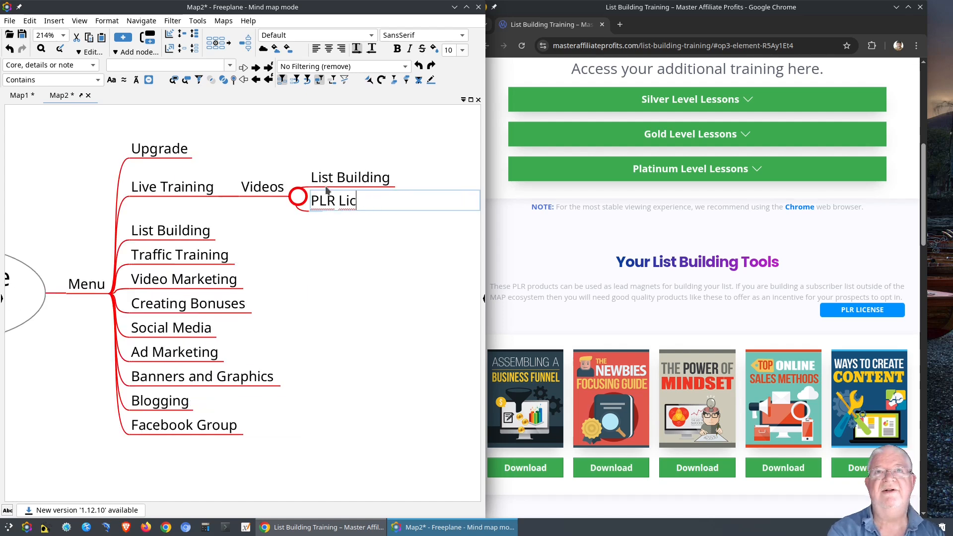
{"action": "type", "text": "ense"}
{"action": "key", "text": "Return"}
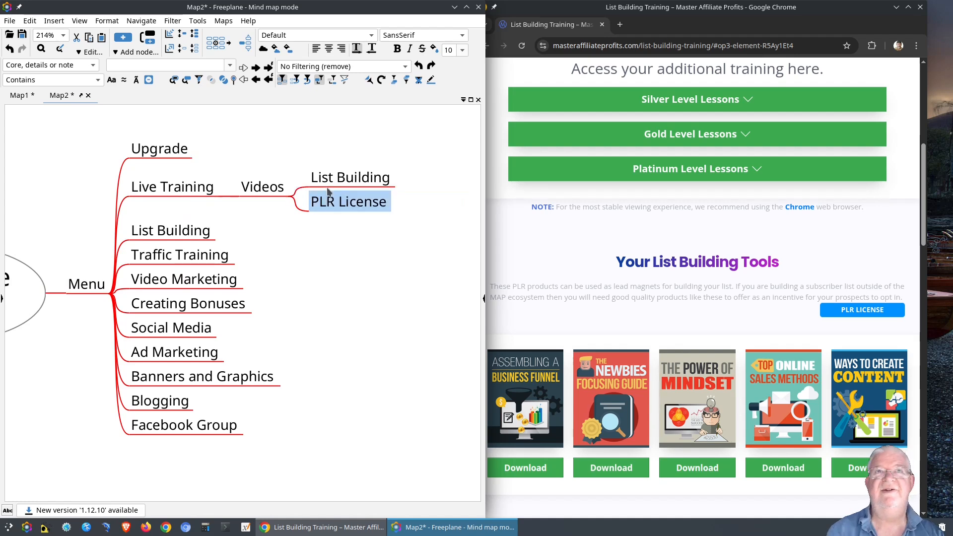
{"action": "left_click_drag", "start_coordinate": [212, 190], "coordinate": [213, 191]}
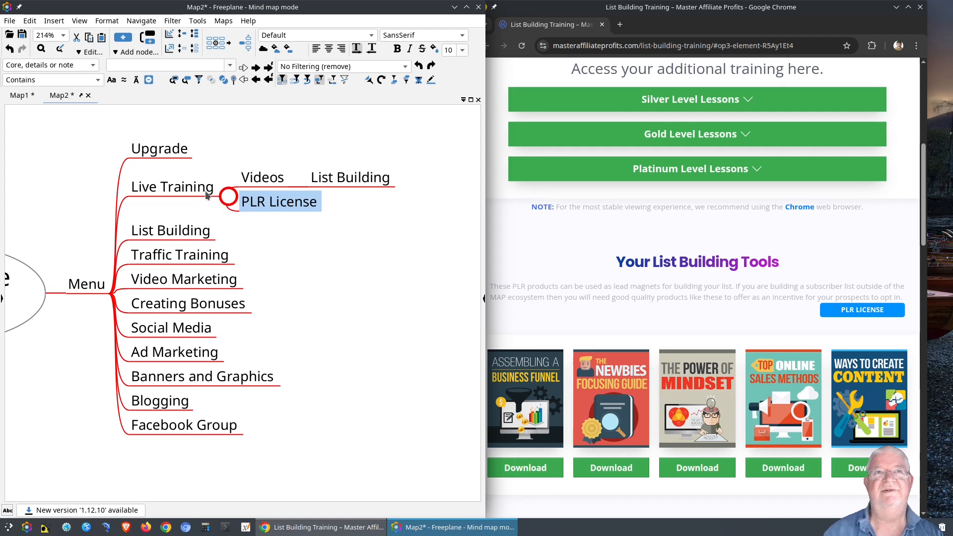
{"action": "key", "text": "Left"}
{"action": "key", "text": "ctrl+shift+s"}
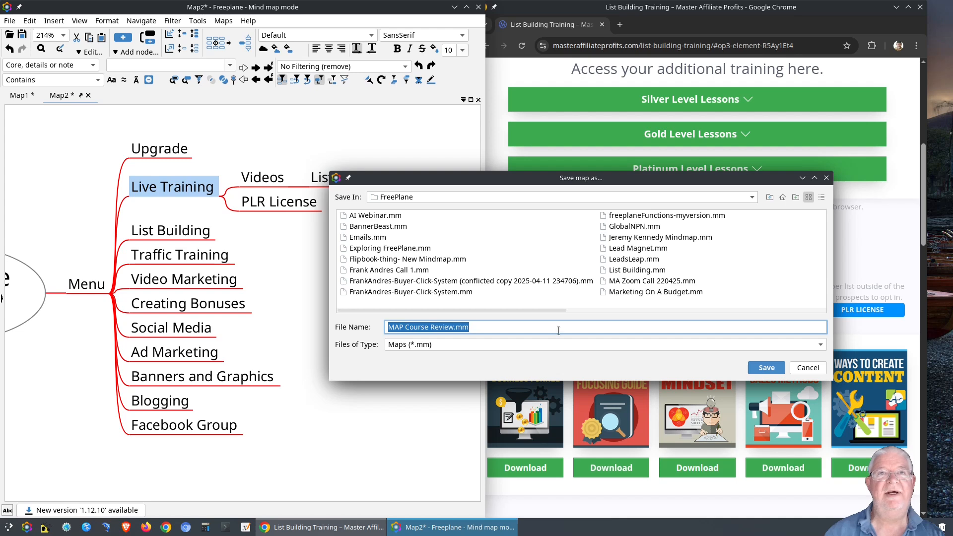
Save the map as 'MAP Course Review.mm' in the FreePlane folder via File > Save map as.
{"action": "left_click", "coordinate": [794, 367]}
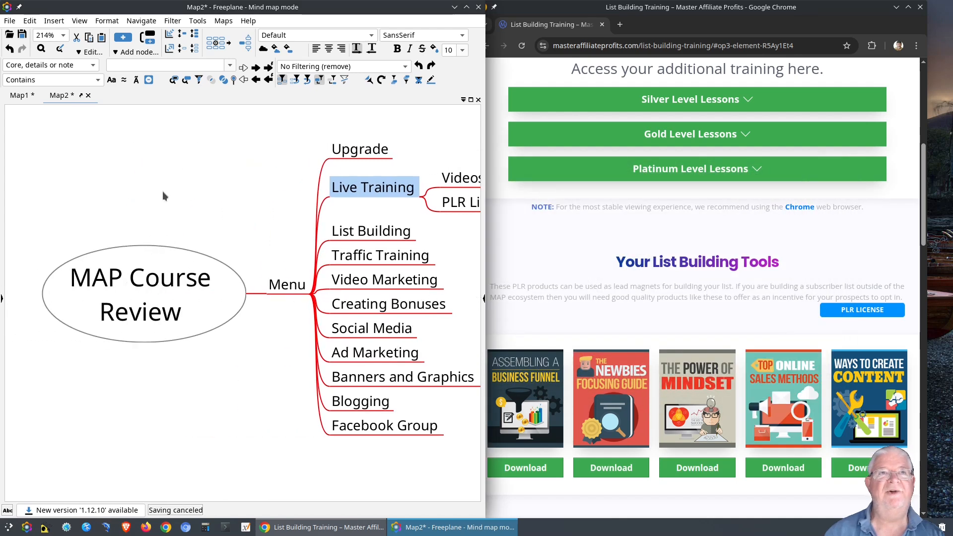
{"action": "left_click", "coordinate": [10, 22]}
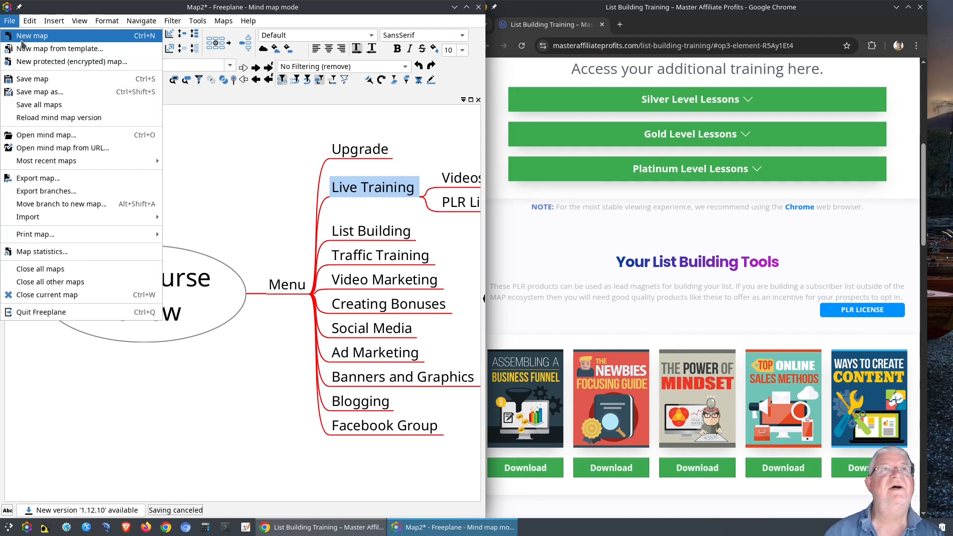
{"action": "left_click", "coordinate": [34, 91]}
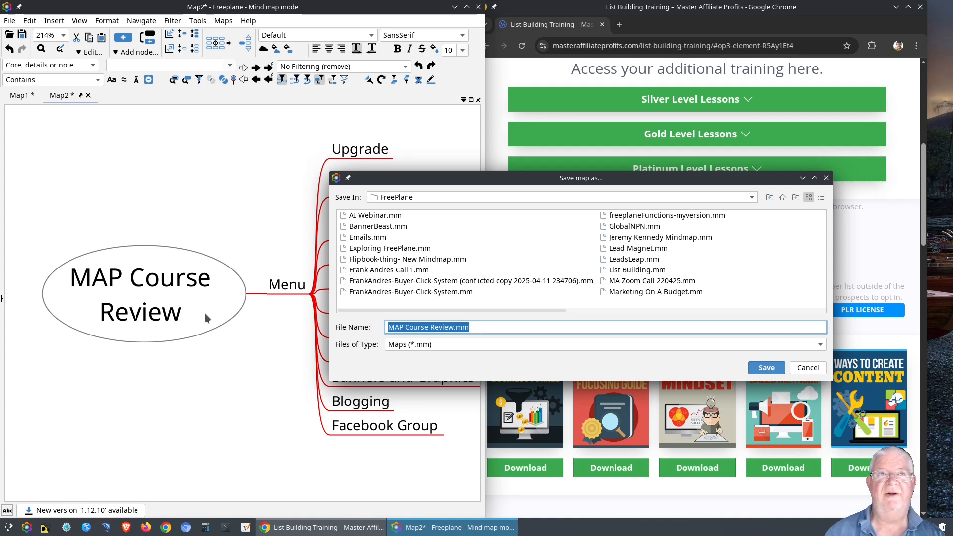
{"action": "left_click", "coordinate": [767, 370]}
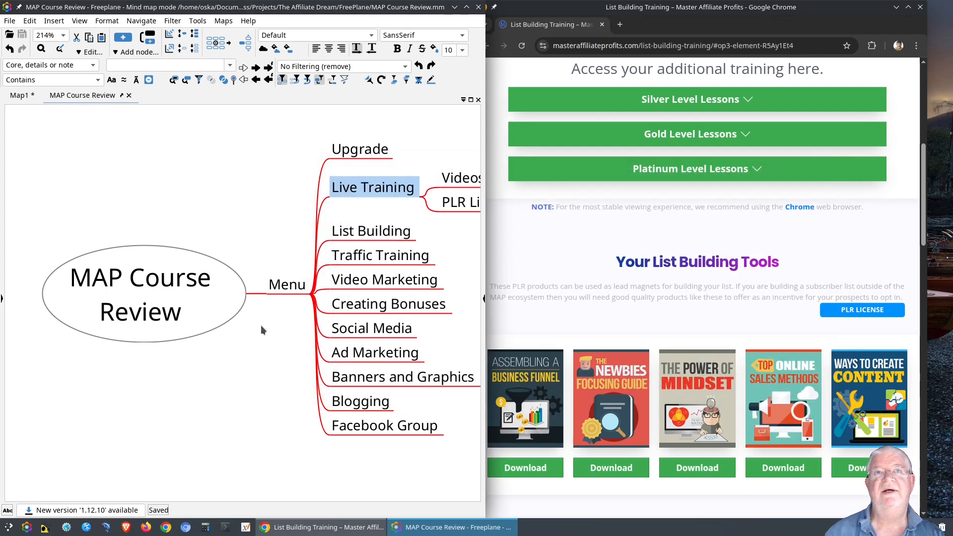
{"action": "key", "text": "Escape"}
Add PLR License children Assembling A Business Funnel, The Newbies Focusing Guide and The Power of MINDSET.
{"action": "left_click_drag", "start_coordinate": [291, 325], "coordinate": [118, 324]}
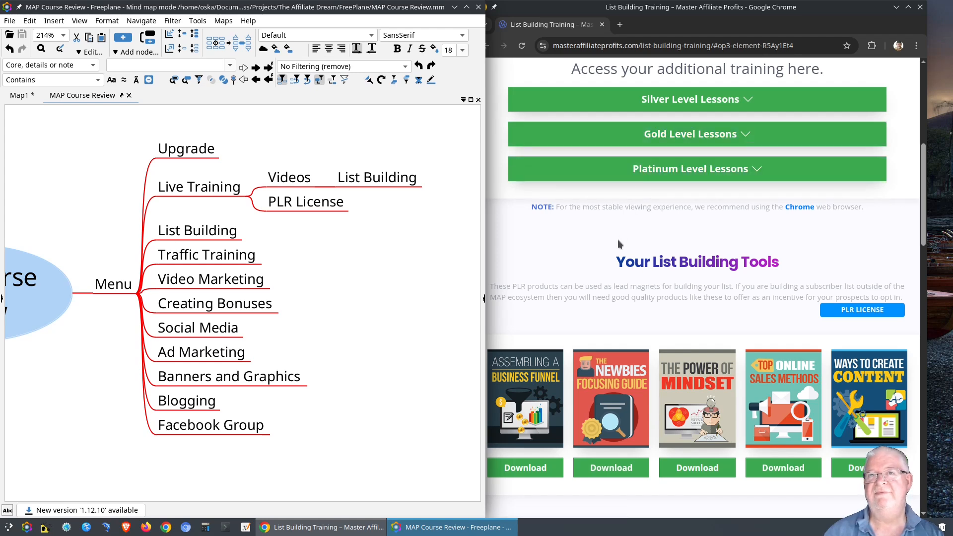
{"action": "left_click", "coordinate": [329, 212]}
{"action": "key", "text": "Tab"}
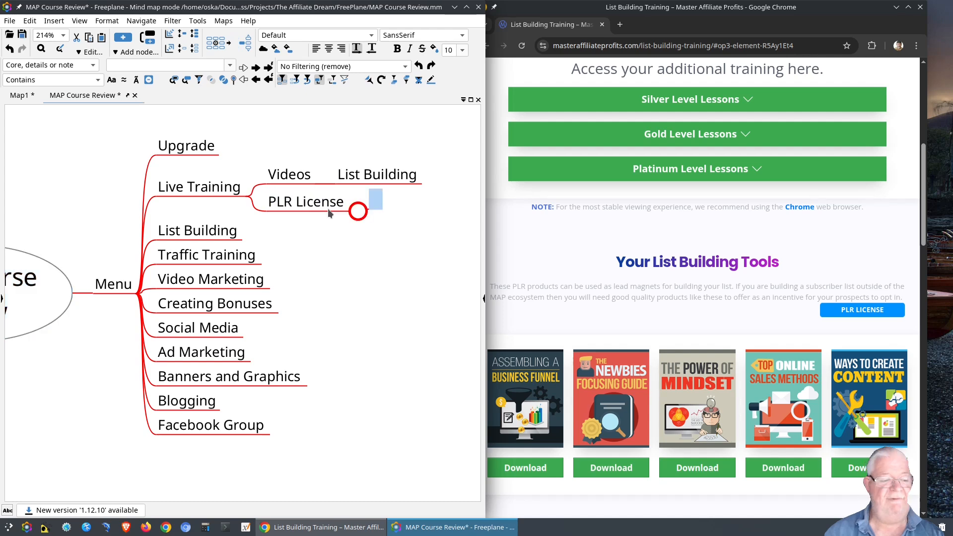
{"action": "type", "text": "A"}
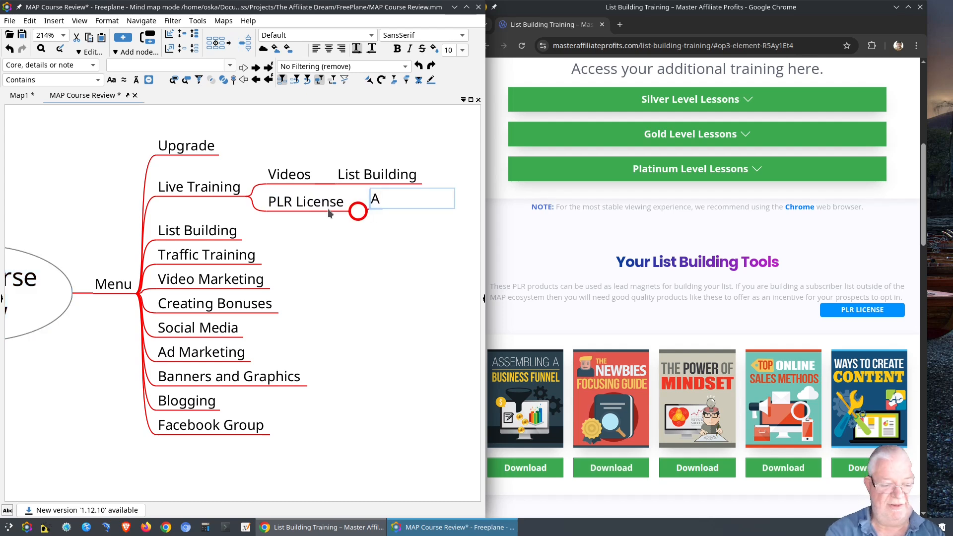
{"action": "type", "text": "ssembling "}
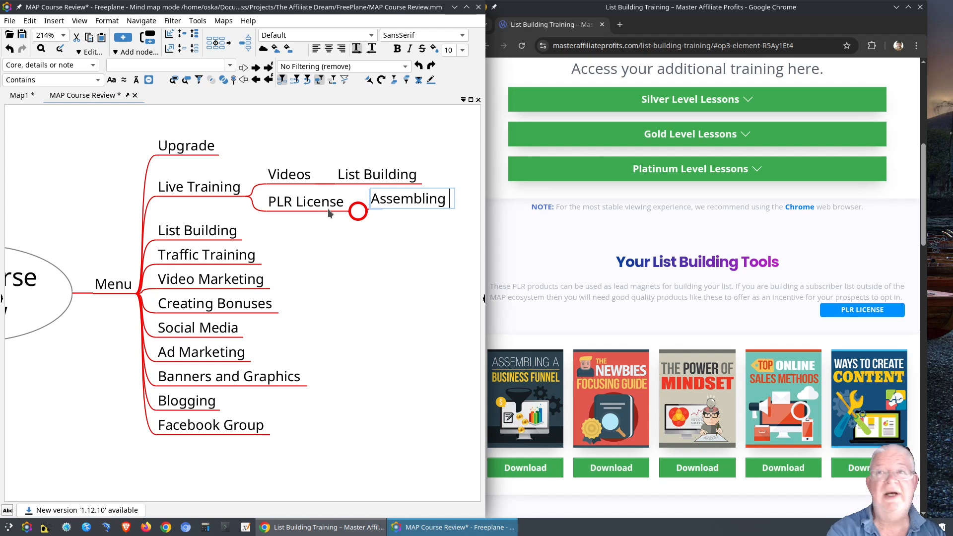
{"action": "type", "text": "A"}
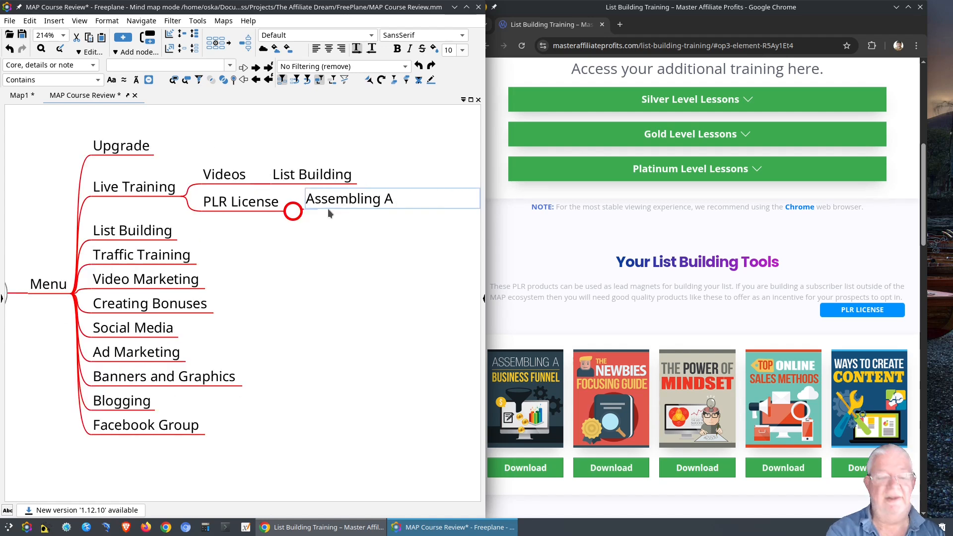
{"action": "type", "text": " Busine"}
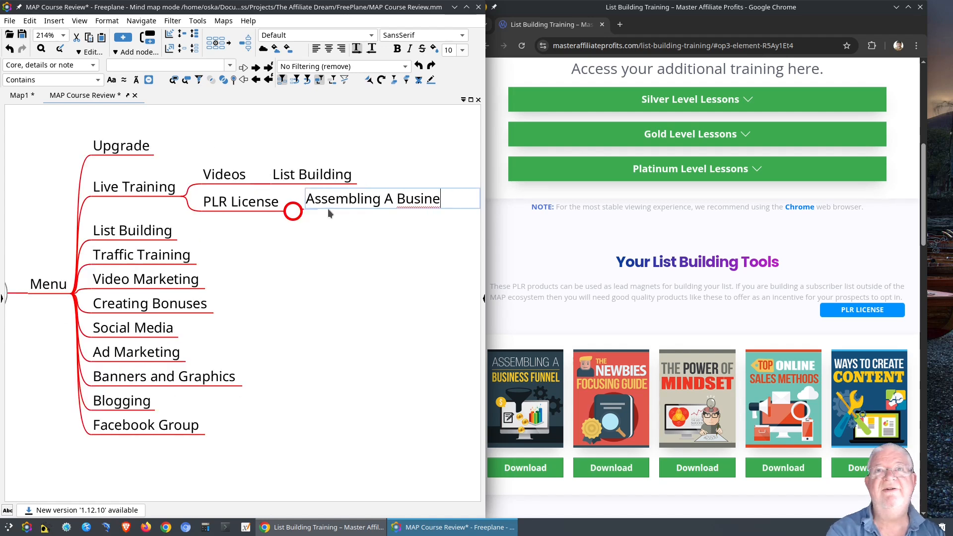
{"action": "type", "text": "ss Funnel"}
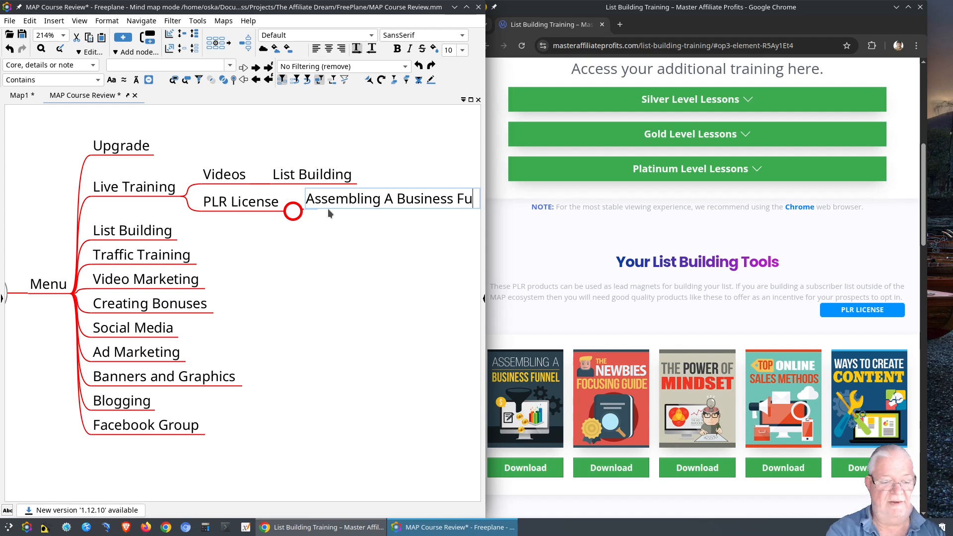
{"action": "key", "text": "Return"}
{"action": "key", "text": "Return"}
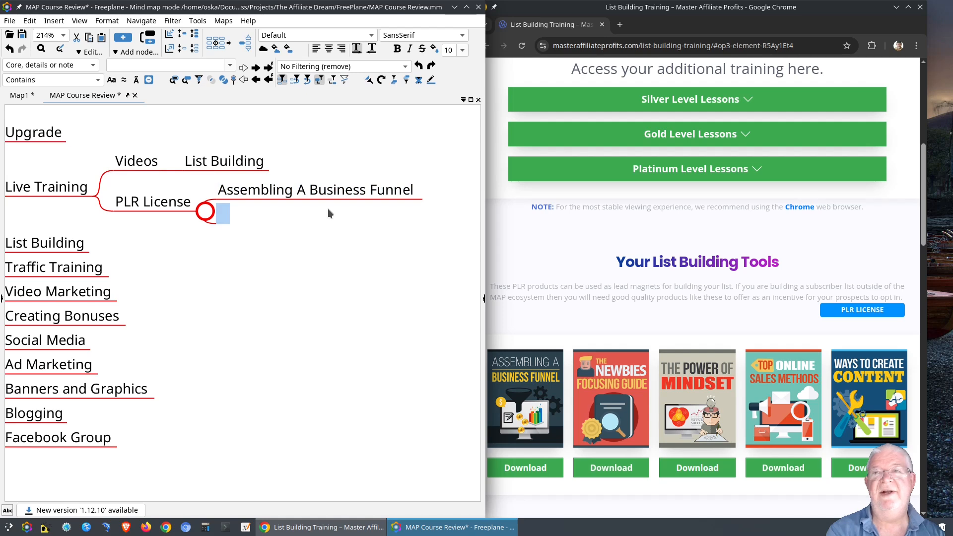
{"action": "type", "text": "The "}
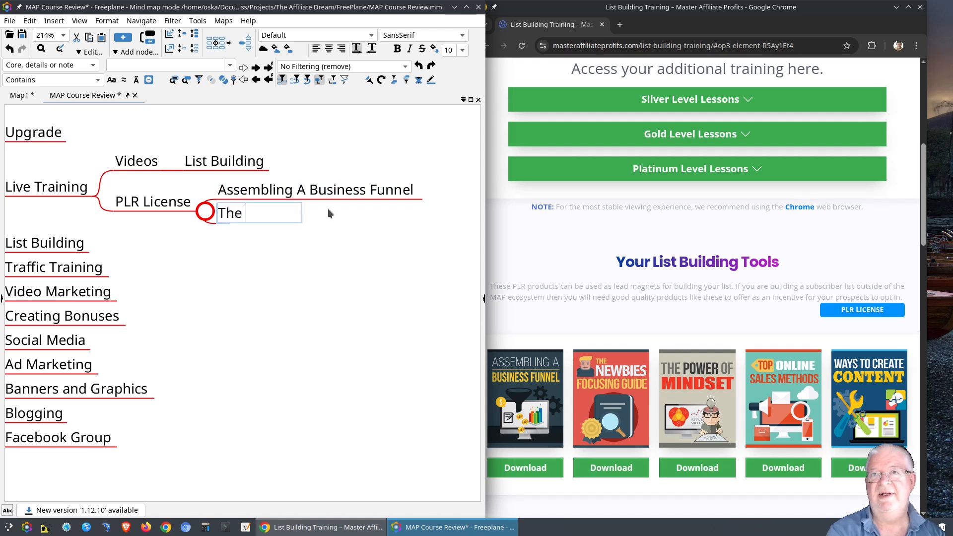
{"action": "type", "text": "Newbies"}
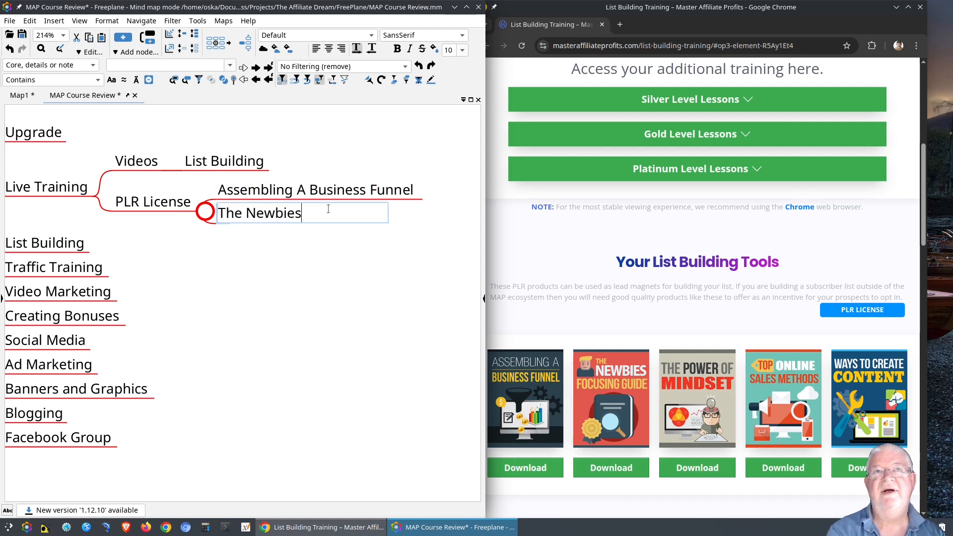
{"action": "type", "text": " Focus"}
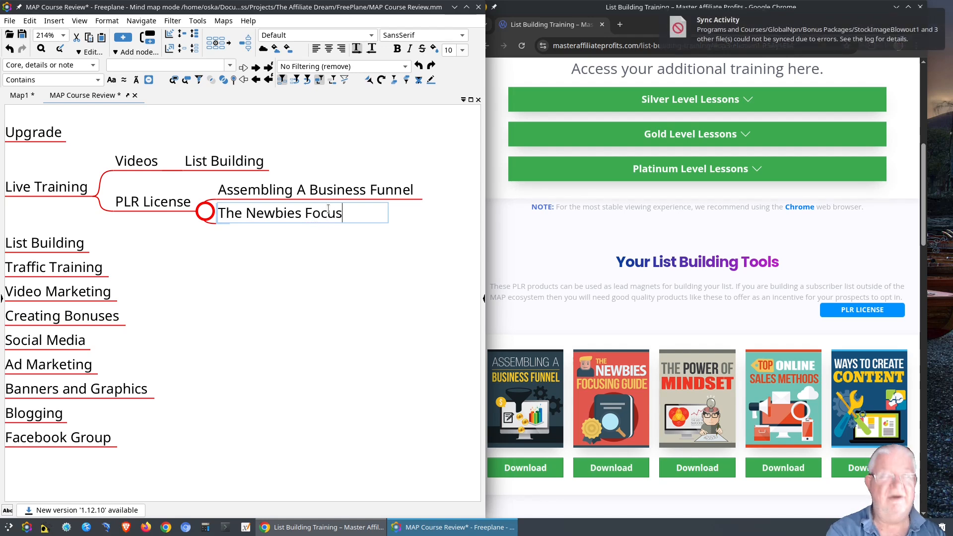
{"action": "type", "text": "ing Guide"}
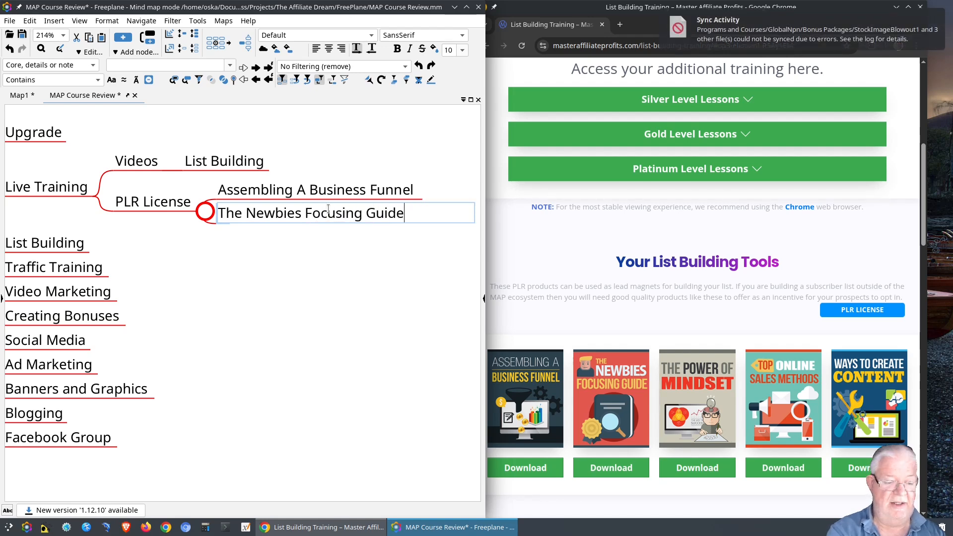
{"action": "key", "text": "Return"}
{"action": "key", "text": "Return"}
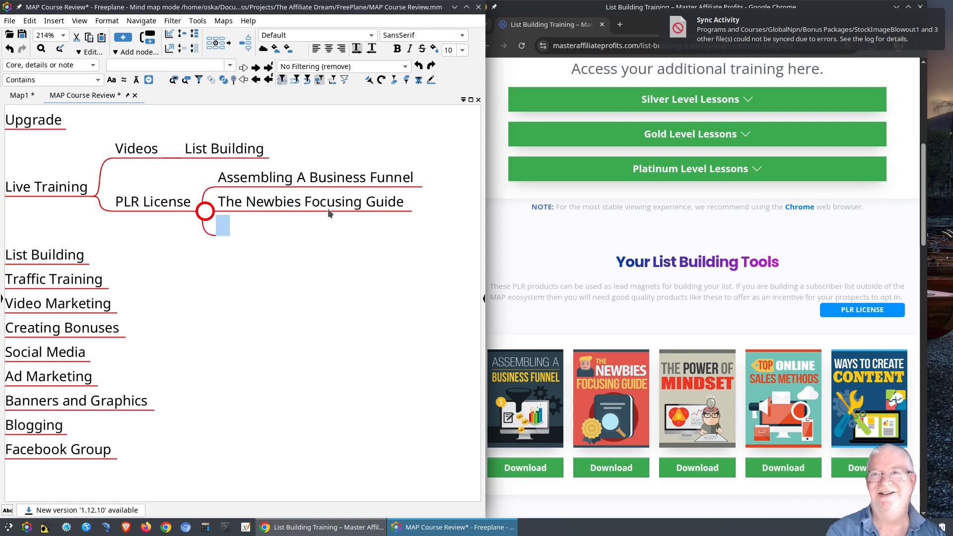
{"action": "type", "text": "THe P"}
{"action": "key", "text": "BackSpace"}
{"action": "key", "text": "BackSpace"}
{"action": "key", "text": "BackSpace"}
{"action": "key", "text": "BackSpace"}
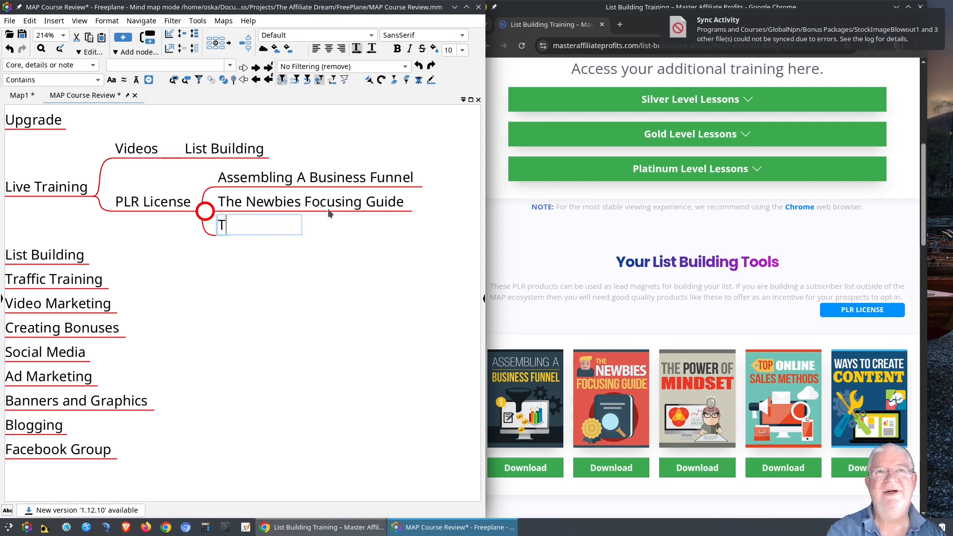
{"action": "type", "text": "he Power of MINS"}
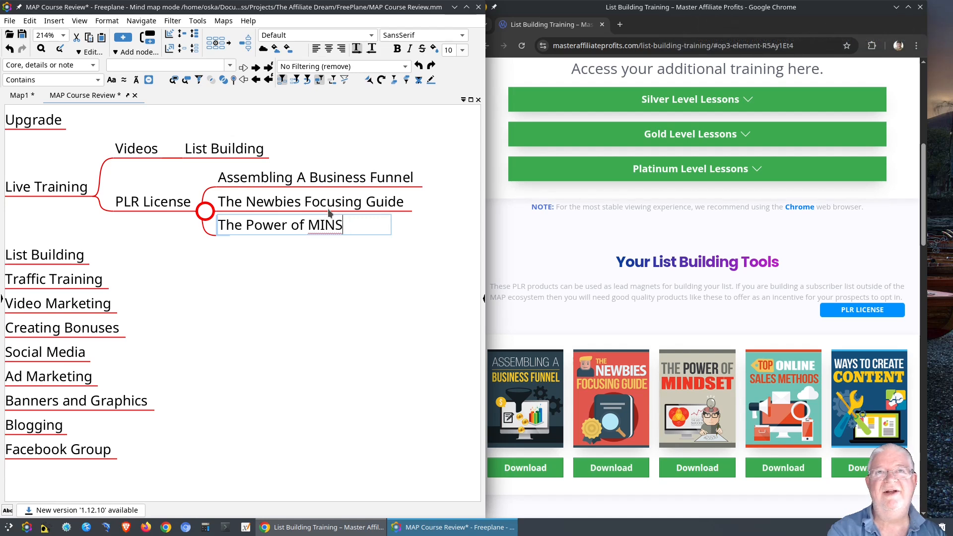
{"action": "key", "text": "BackSpace"}
{"action": "type", "text": "DSET"}
{"action": "key", "text": "Return"}
{"action": "key", "text": "Return"}
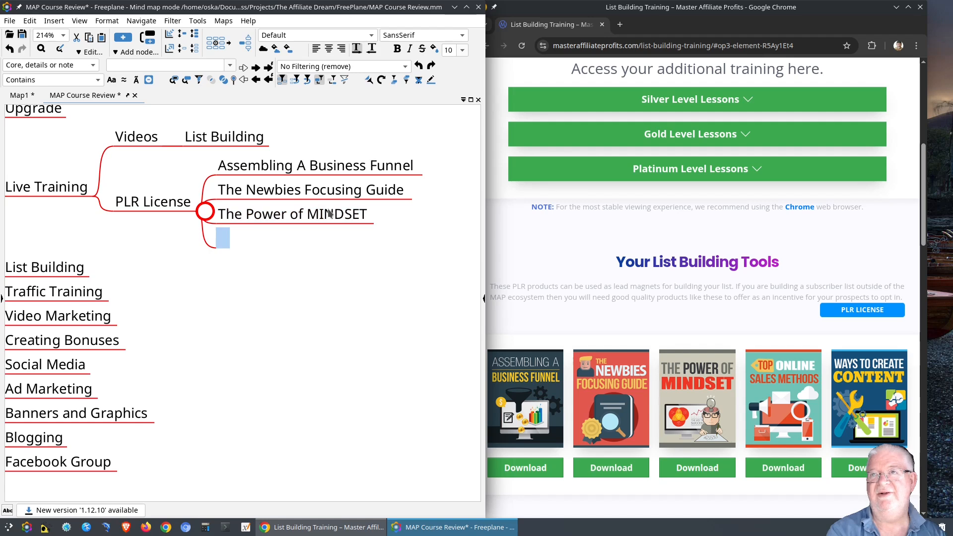
Add 'Top Online Sales Methods' and 'Ways to Create Content' under PLR License.
{"action": "type", "text": "Top "}
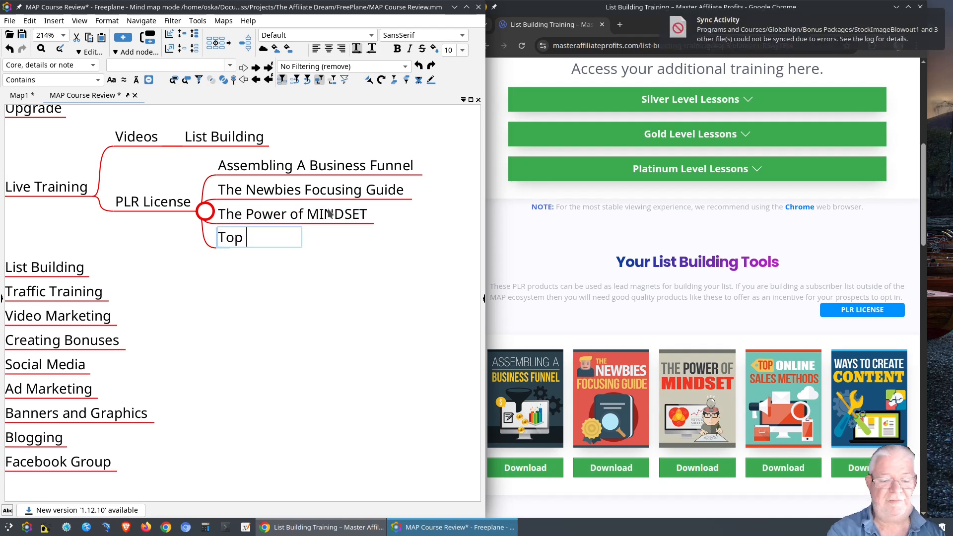
{"action": "type", "text": "Online Sal"}
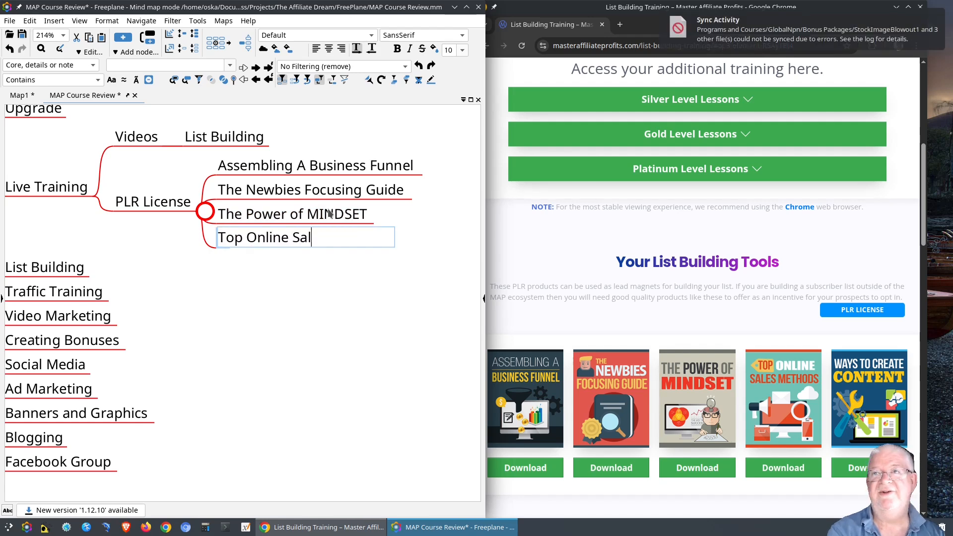
{"action": "type", "text": "es Meth"}
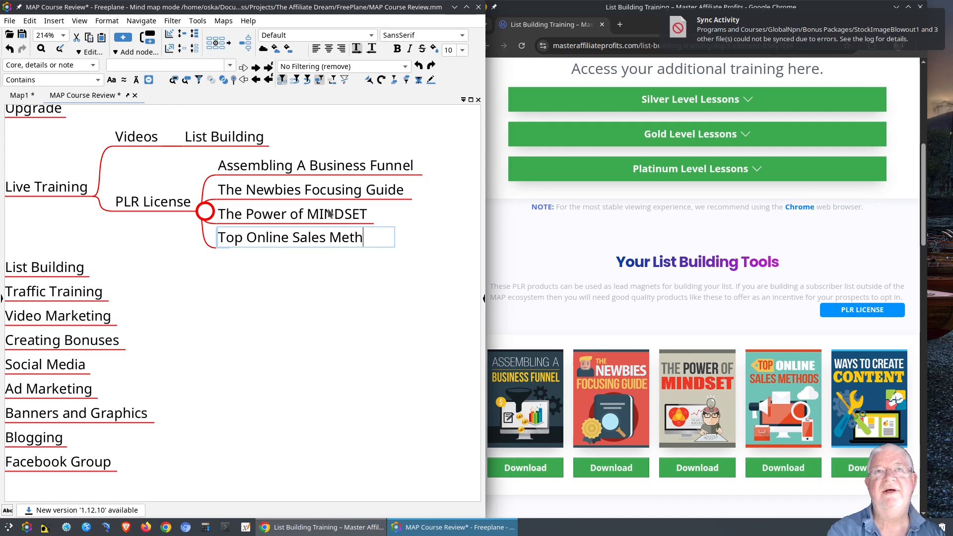
{"action": "type", "text": "ofs"}
{"action": "key", "text": "BackSpace"}
{"action": "key", "text": "BackSpace"}
{"action": "type", "text": "ds"}
{"action": "key", "text": "Return"}
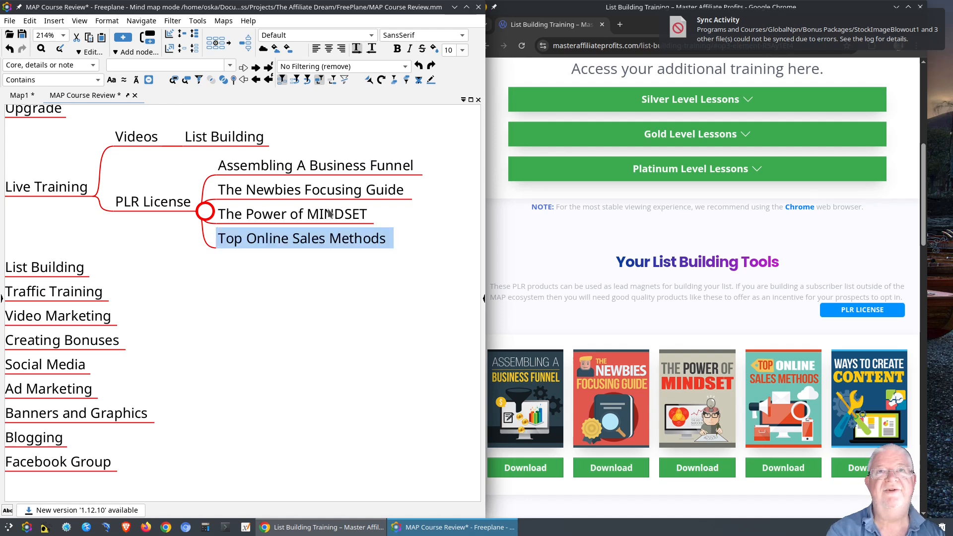
{"action": "key", "text": "Return"}
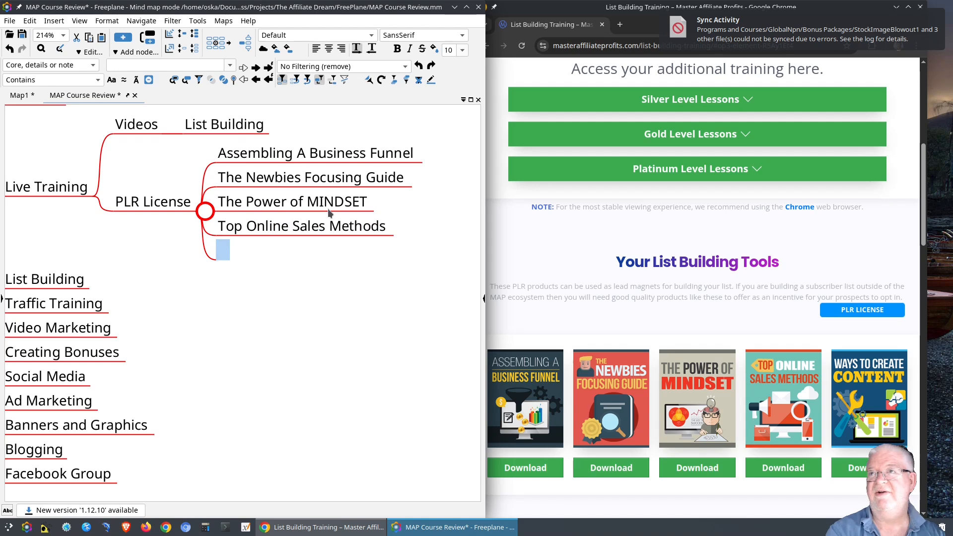
{"action": "type", "text": "Wa"}
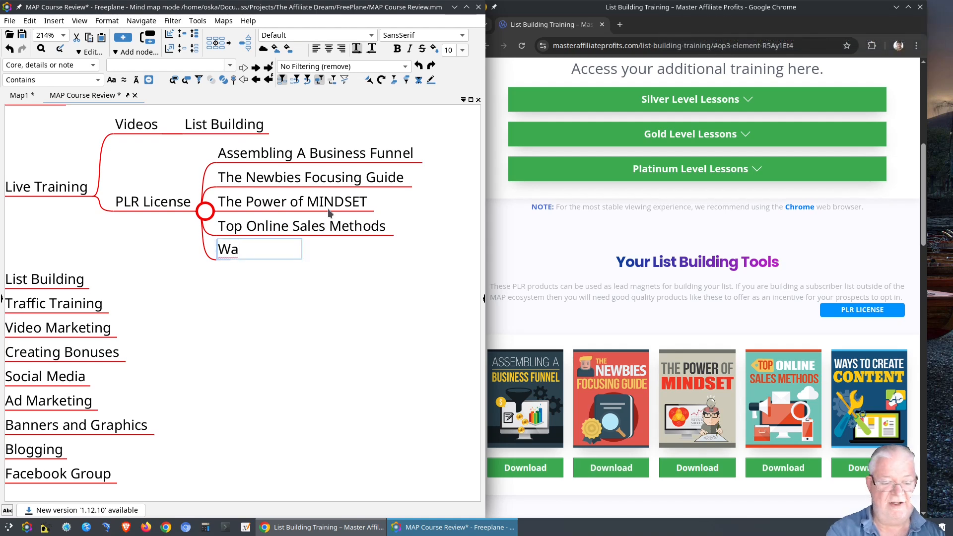
{"action": "type", "text": "ys "}
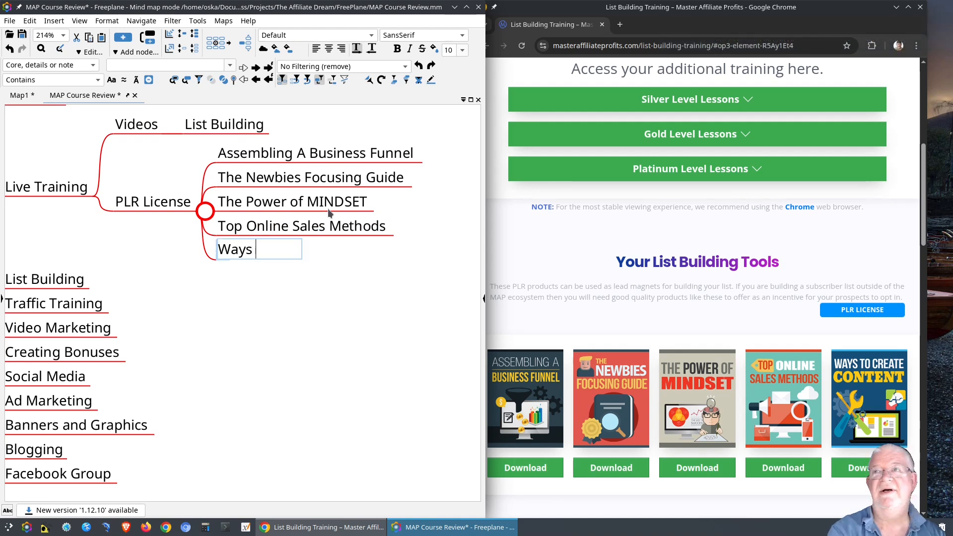
{"action": "type", "text": "to Create"}
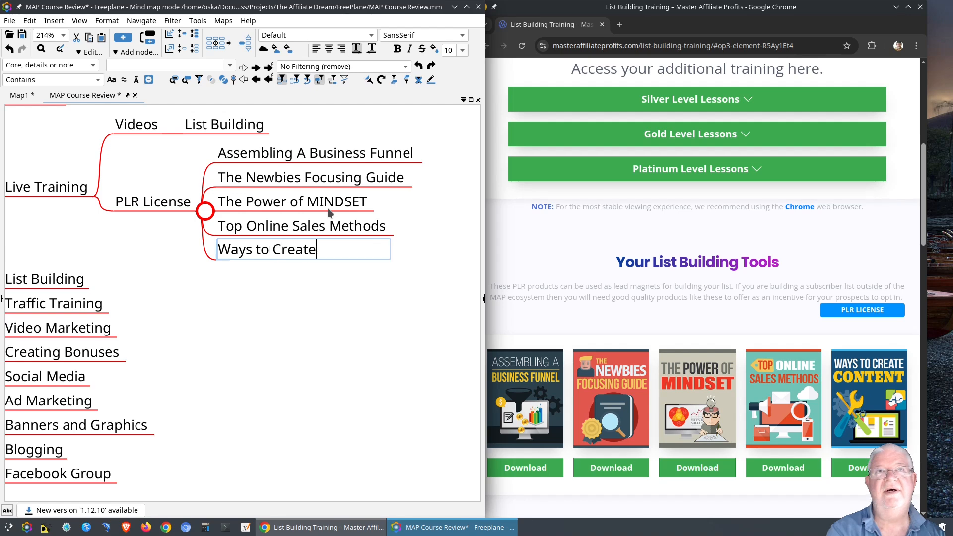
{"action": "type", "text": " Content"}
{"action": "key", "text": "Return"}
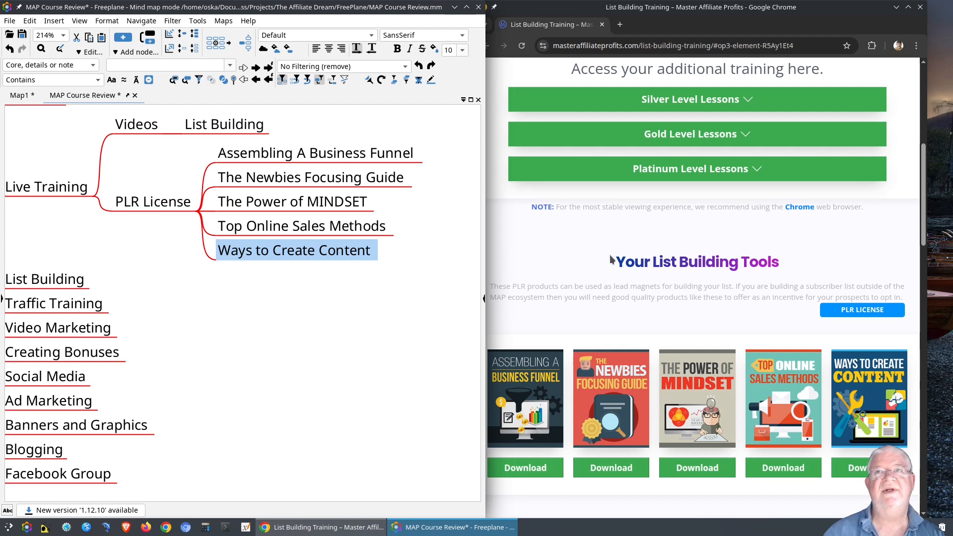
Add a 'Your List Building Tools' child under Live Training, pasting the heading copied from Chrome.
{"action": "left_click_drag", "start_coordinate": [611, 260], "coordinate": [772, 263]}
{"action": "right_click", "coordinate": [763, 266]}
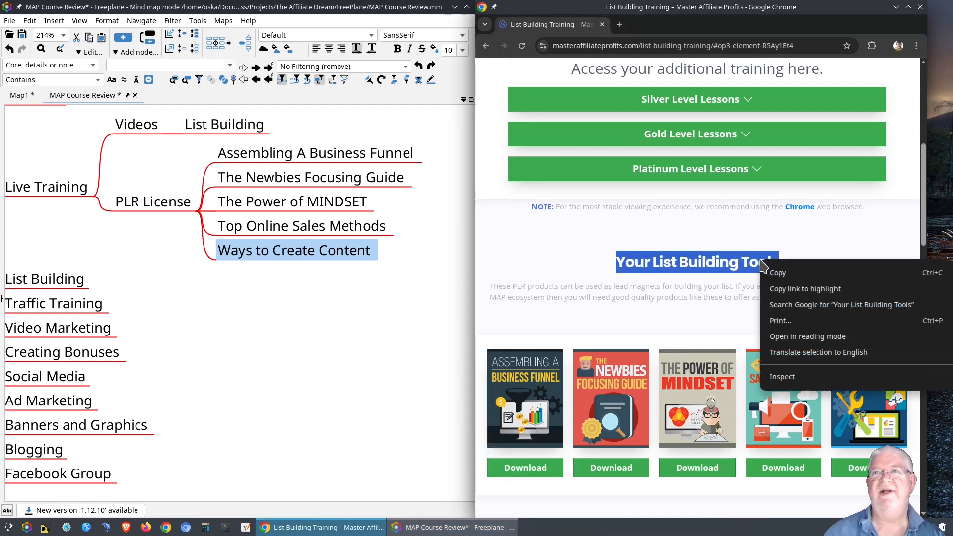
{"action": "left_click", "coordinate": [775, 272]}
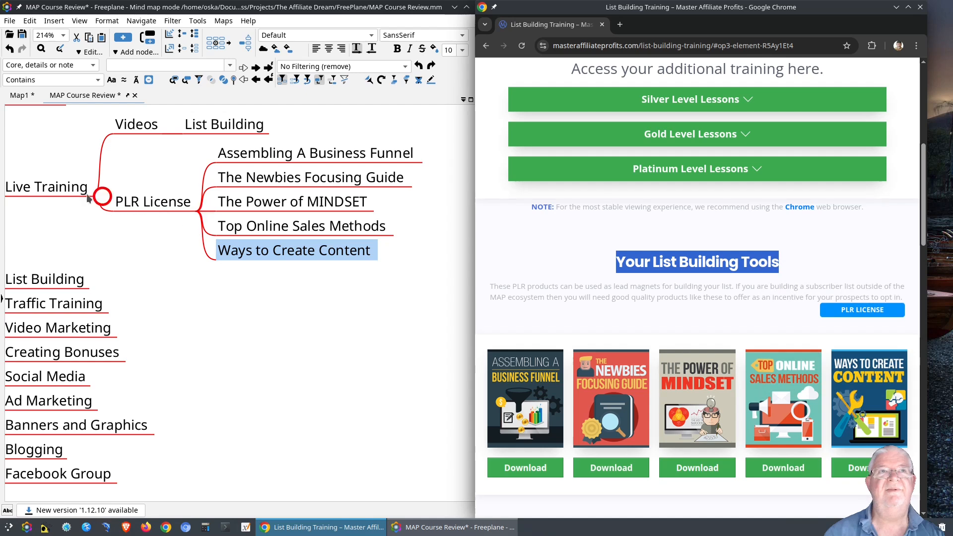
{"action": "left_click", "coordinate": [70, 195]}
{"action": "key", "text": "Insert"}
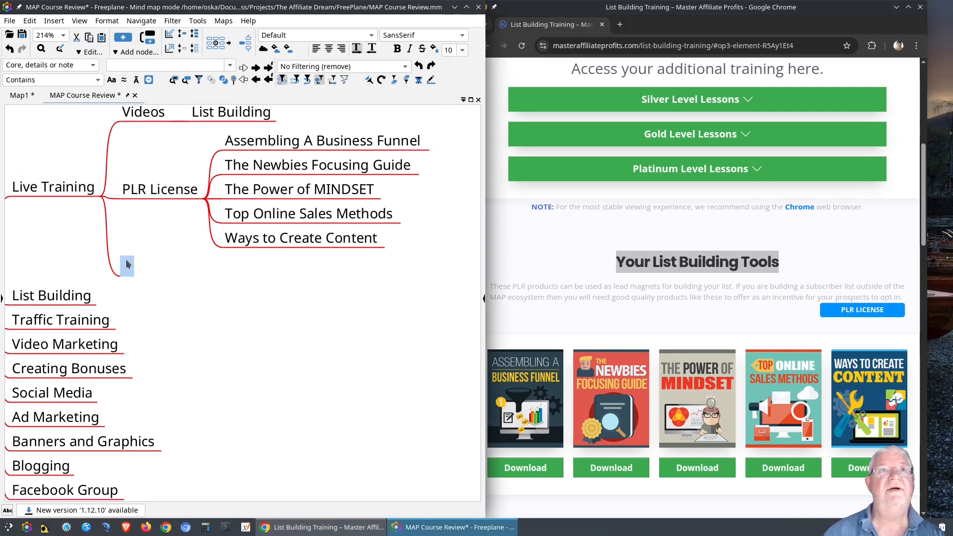
{"action": "key", "text": "ctrl+v"}
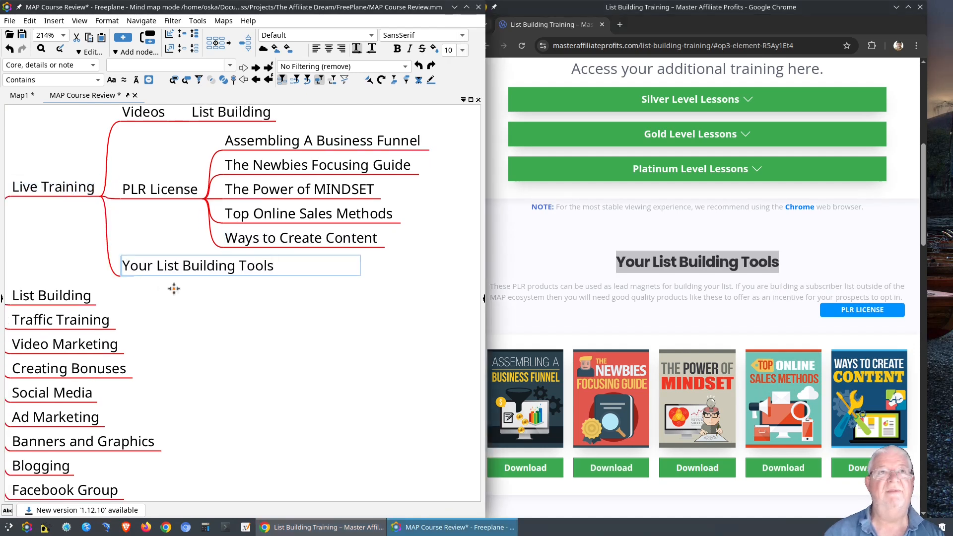
{"action": "key", "text": "Return"}
Move the PLR License branch under Your List Building Tools, then select The MAP Report heading.
{"action": "left_click_drag", "start_coordinate": [159, 190], "coordinate": [261, 269]}
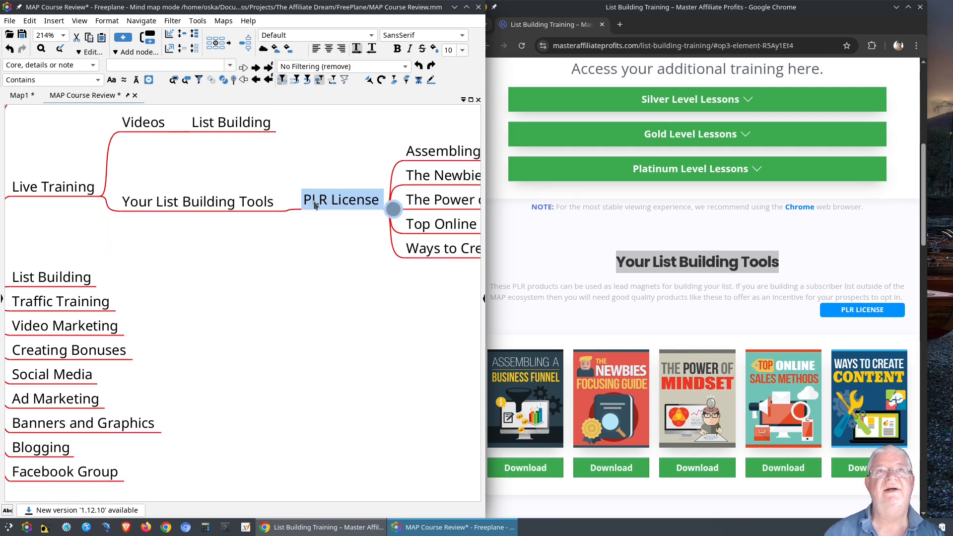
{"action": "mouse_move", "coordinate": [350, 232]}
{"action": "left_mouse_down"}
{"action": "mouse_move", "coordinate": [254, 250]}
{"action": "mouse_move", "coordinate": [304, 240]}
{"action": "mouse_move", "coordinate": [352, 245]}
{"action": "left_mouse_up"}
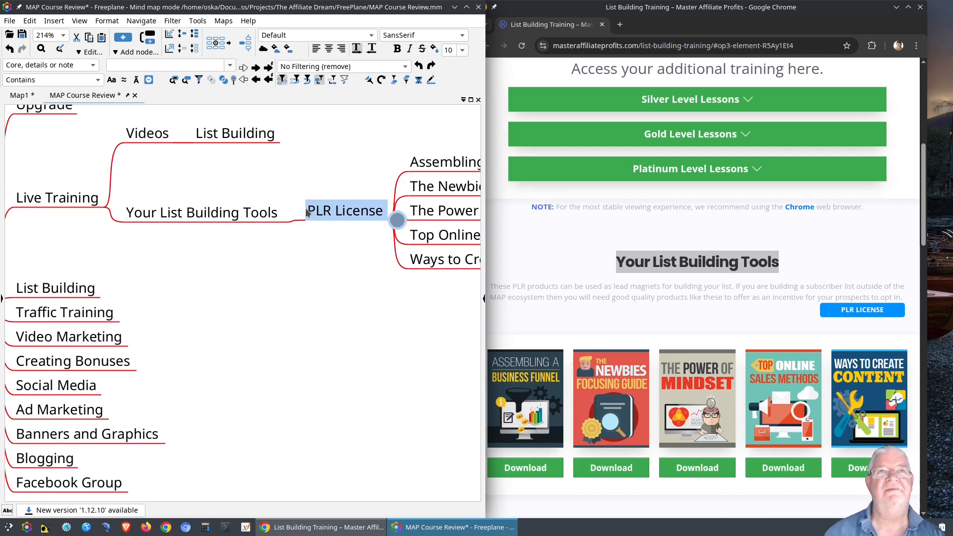
{"action": "left_click_drag", "start_coordinate": [305, 208], "coordinate": [304, 210]}
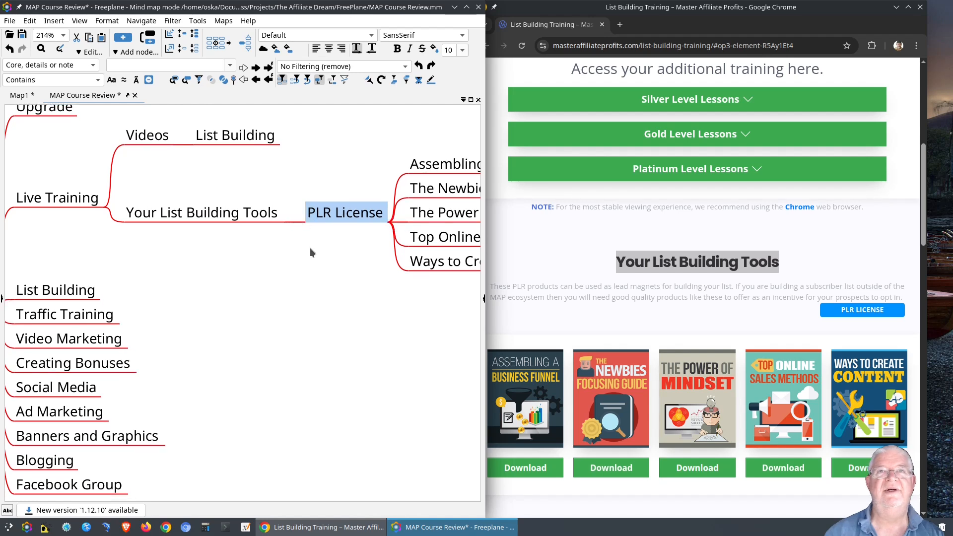
{"action": "left_click_drag", "start_coordinate": [298, 272], "coordinate": [303, 265]}
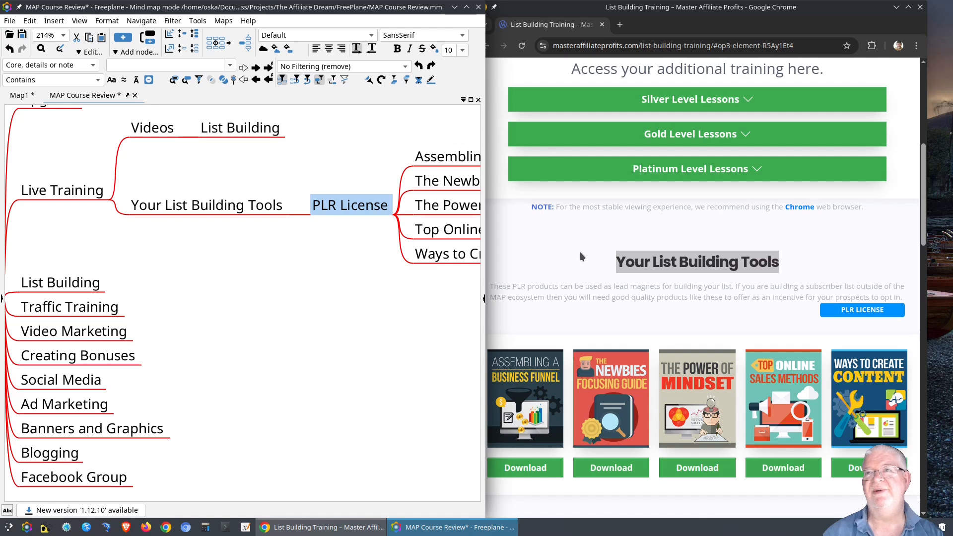
{"action": "scroll", "coordinate": [579, 254], "scroll_direction": "down", "scroll_amount": 6}
{"action": "scroll", "coordinate": [580, 252], "scroll_direction": "down", "scroll_amount": 3}
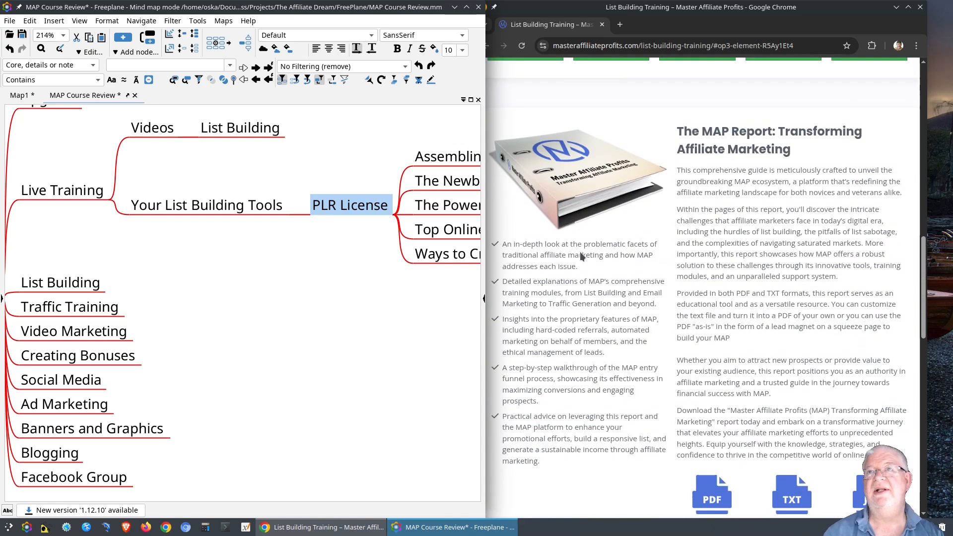
{"action": "left_click_drag", "start_coordinate": [679, 133], "coordinate": [791, 150]}
{"action": "key", "text": "ctrl+c"}
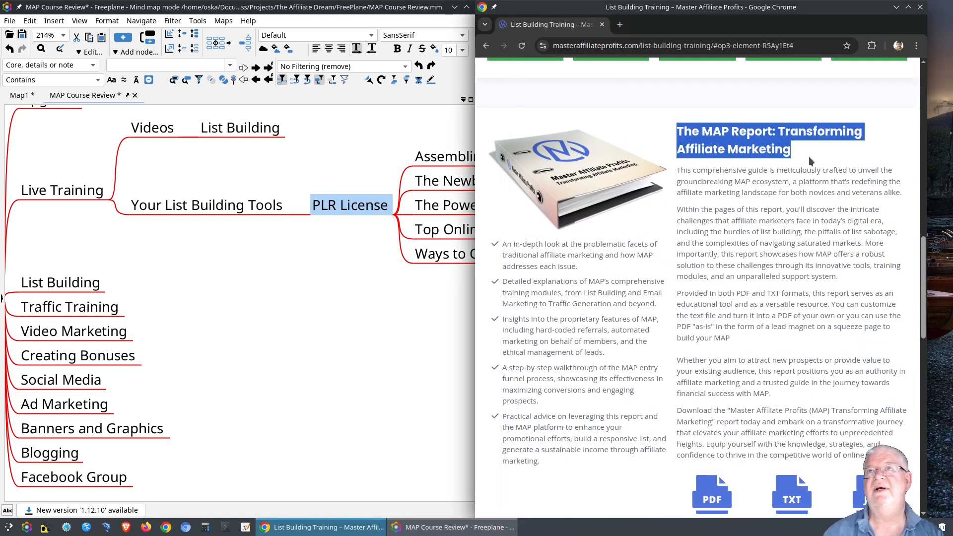
Paste 'The MAP Report: Transforming Affiliate Marketing' as a new node under Your List Building Tools.
{"action": "left_click", "coordinate": [232, 208]}
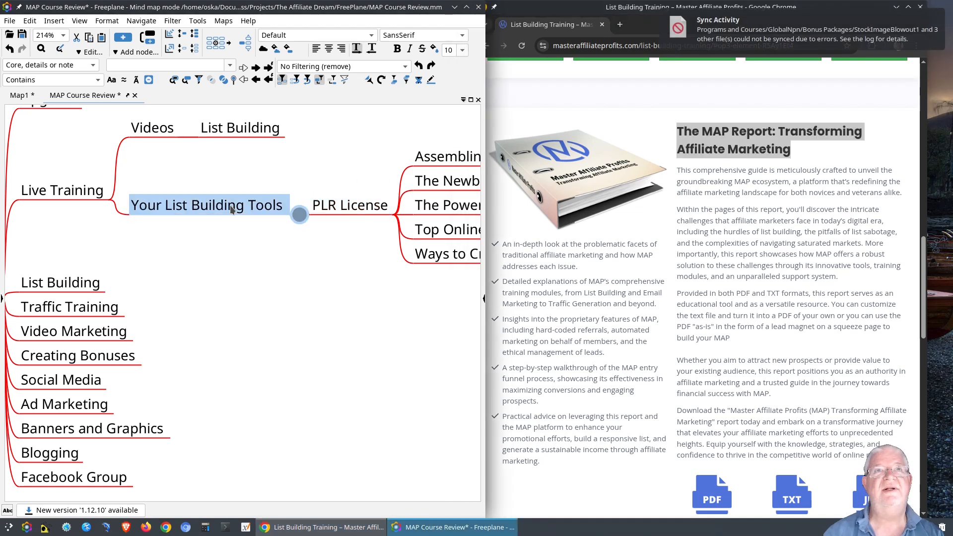
{"action": "key", "text": "space"}
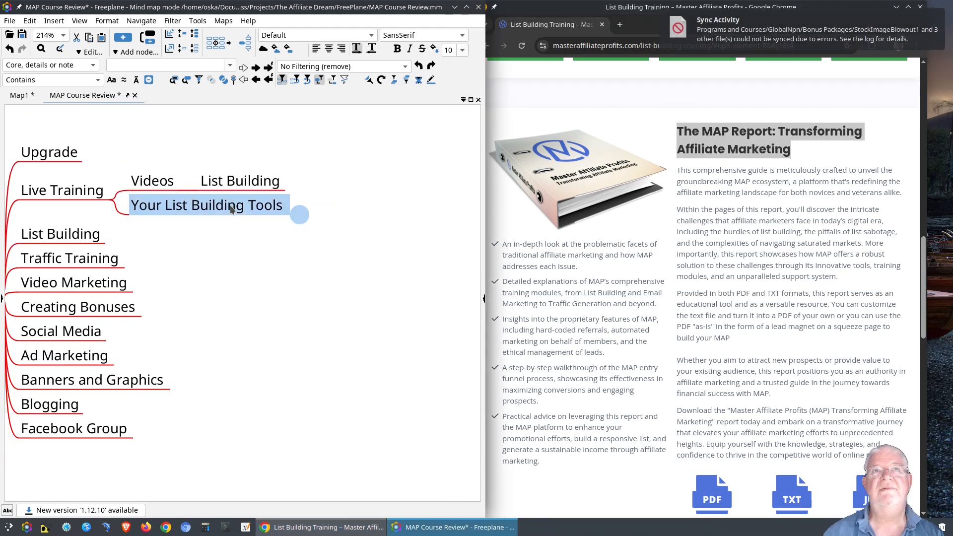
{"action": "key", "text": "space"}
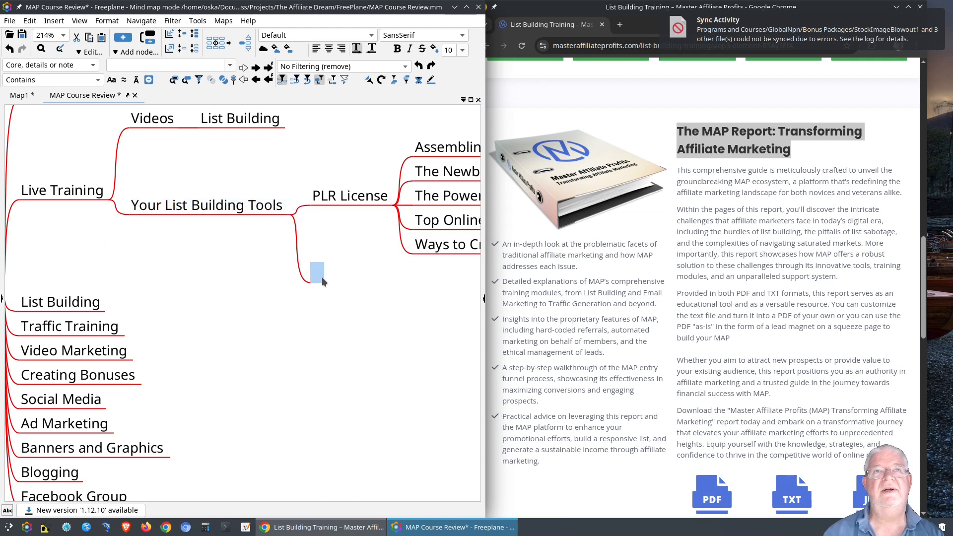
{"action": "key", "text": "ctrl+v"}
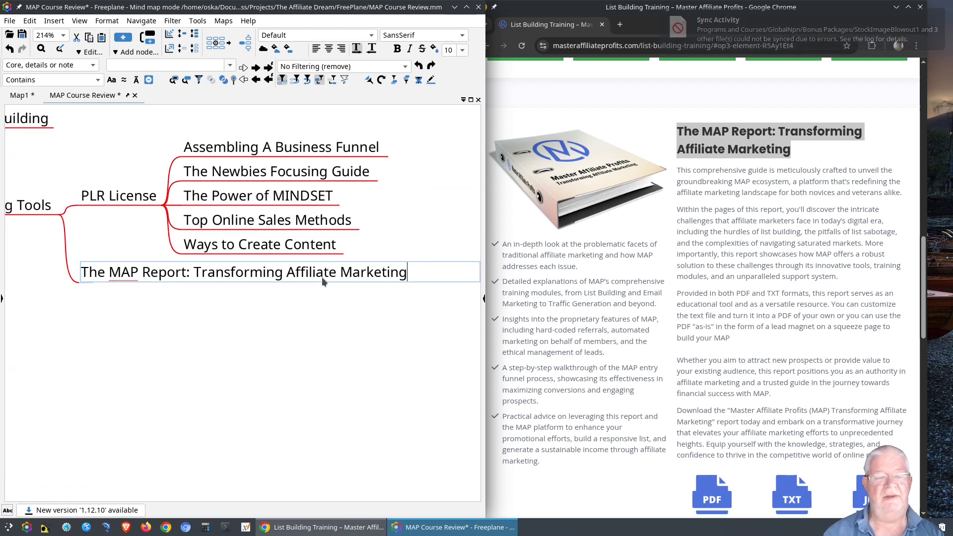
{"action": "key", "text": "Return"}
{"action": "left_click_drag", "start_coordinate": [299, 297], "coordinate": [351, 304]}
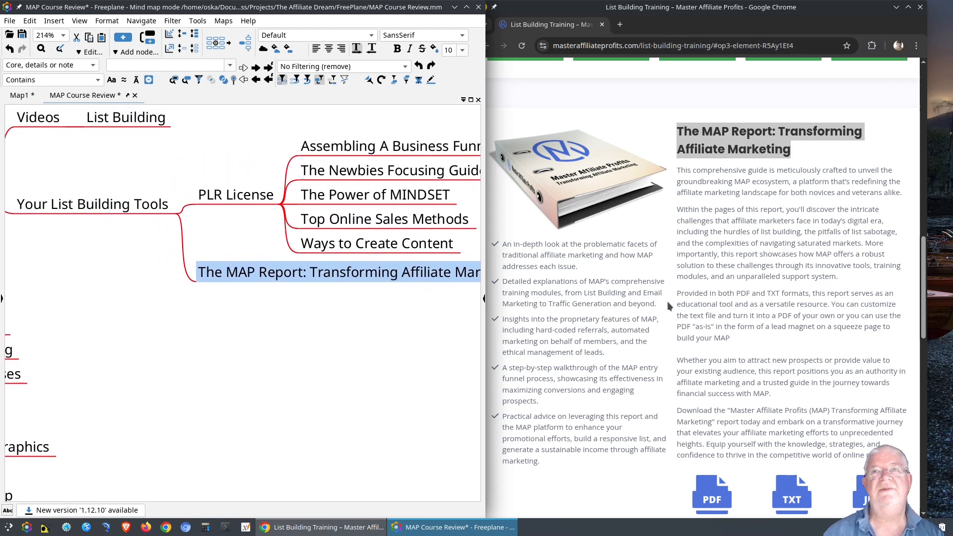
{"action": "scroll", "coordinate": [667, 301], "scroll_direction": "down", "scroll_amount": 8}
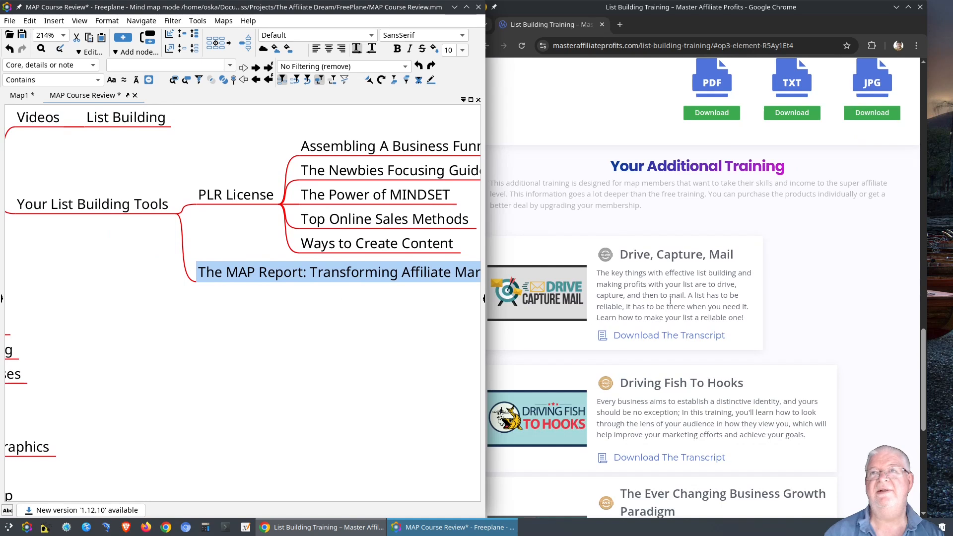
Check the training page, then select the Videos node in the map.
{"action": "left_click", "coordinate": [809, 230]}
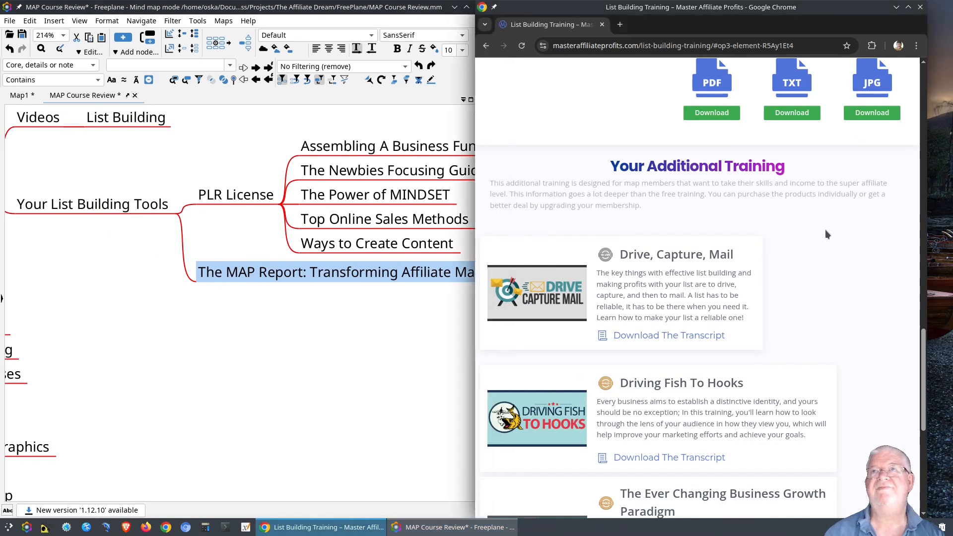
{"action": "left_click", "coordinate": [102, 206]}
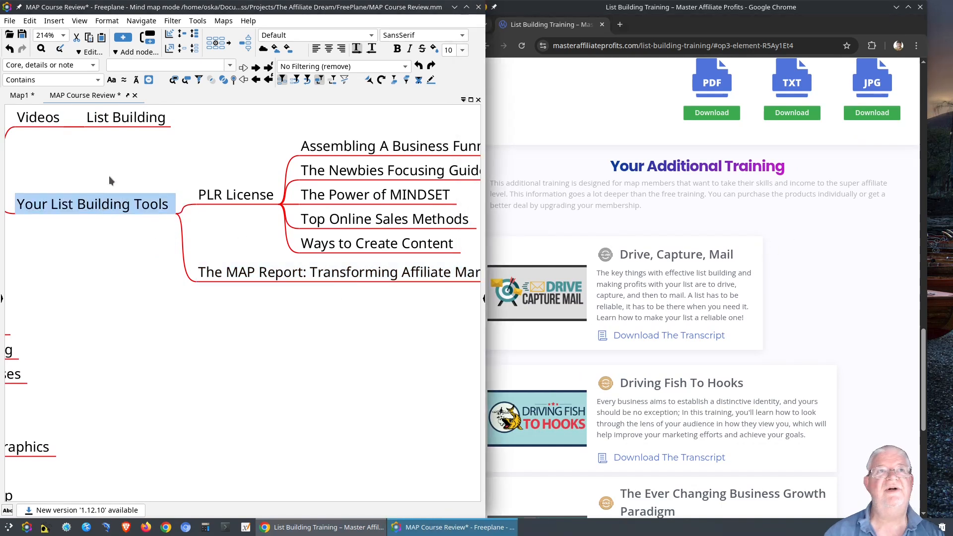
{"action": "left_click_drag", "start_coordinate": [85, 263], "coordinate": [179, 336]}
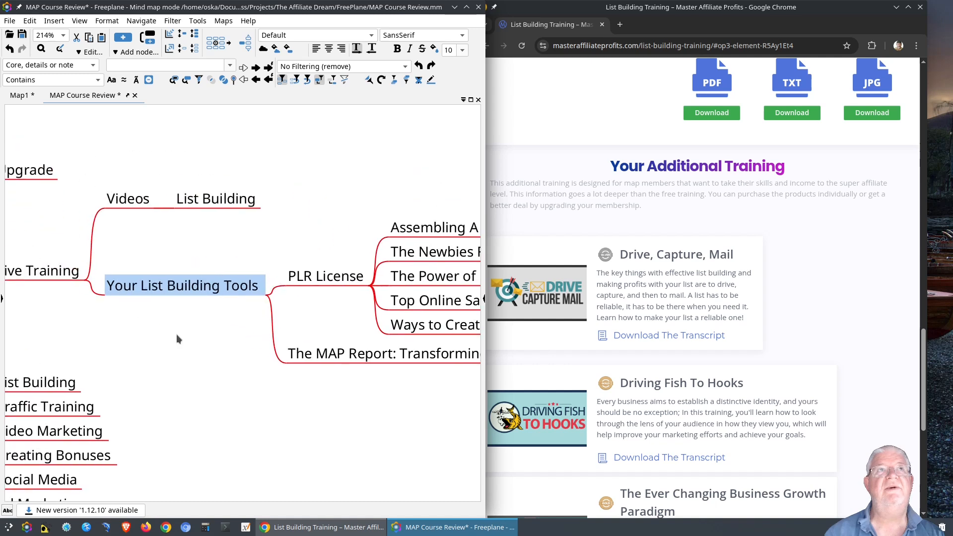
{"action": "left_click", "coordinate": [146, 202]}
Add the video entries under Videos and move Videos below Your List Building Tools.
{"action": "key", "text": "Insert"}
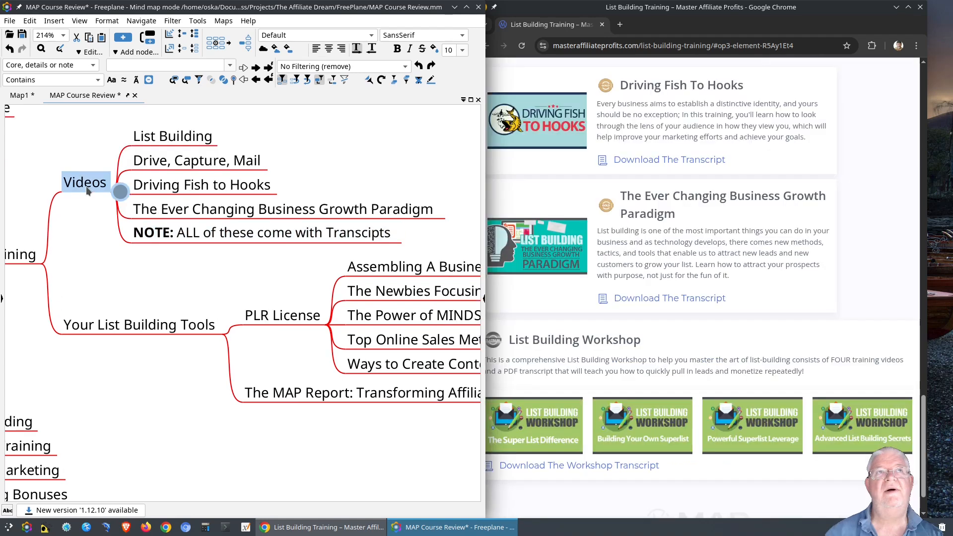
{"action": "key", "text": "ctrl+Down"}
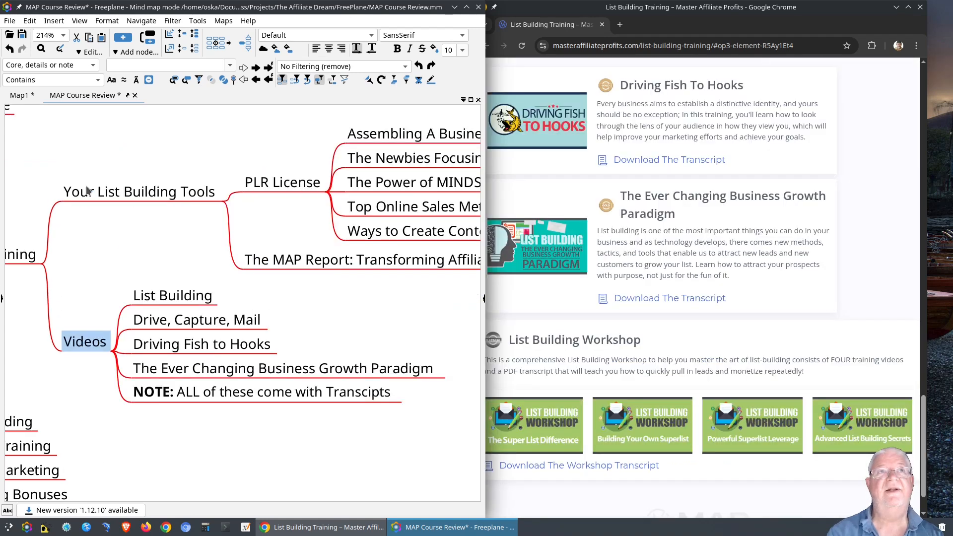
{"action": "left_click", "coordinate": [240, 259]}
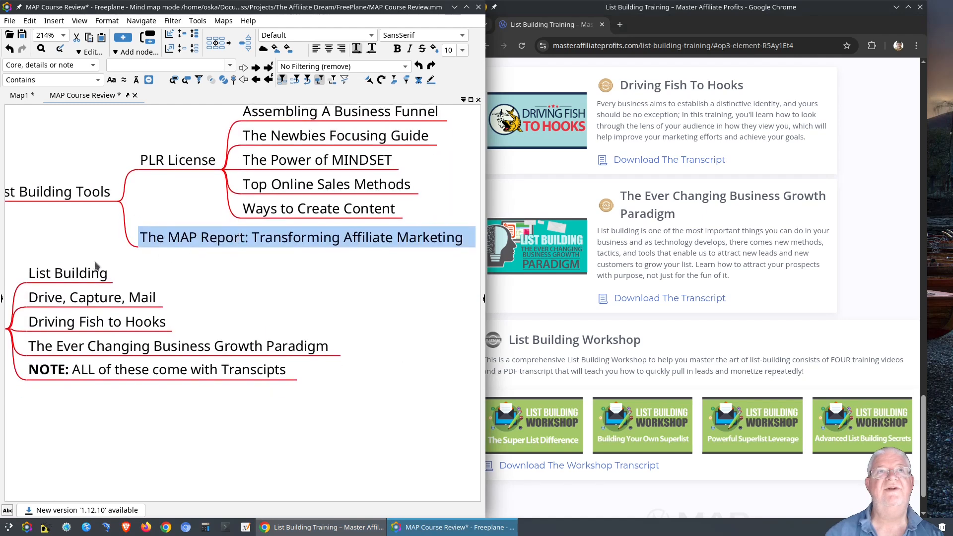
{"action": "left_click_drag", "start_coordinate": [37, 255], "coordinate": [123, 248]}
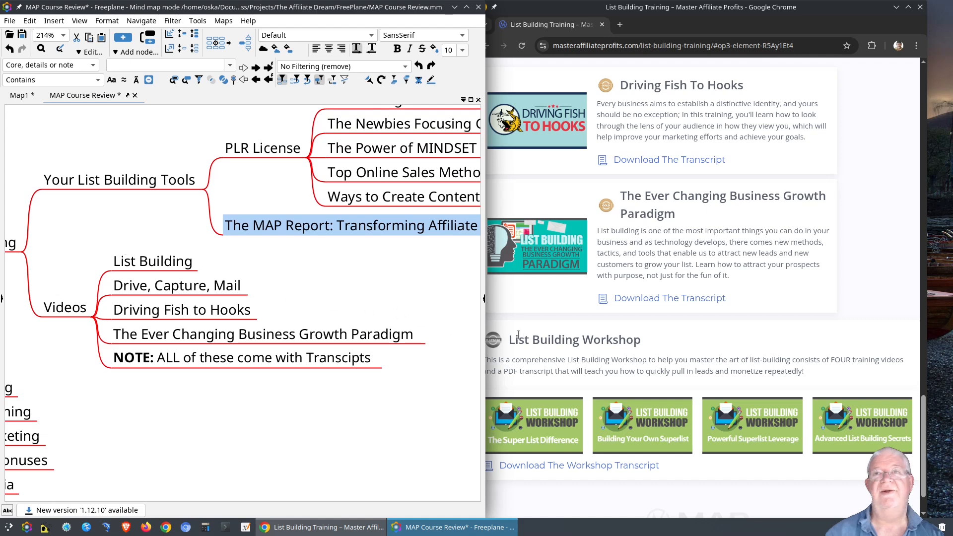
{"action": "left_click_drag", "start_coordinate": [293, 305], "coordinate": [346, 282]}
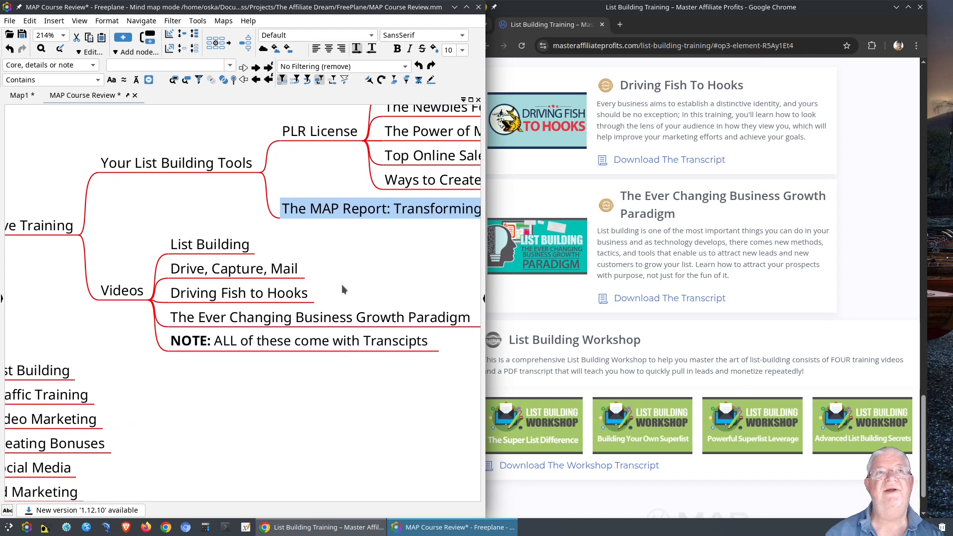
Add a 'Your Additional Training' node under Videos.
{"action": "left_click", "coordinate": [113, 293]}
{"action": "key", "text": "Insert"}
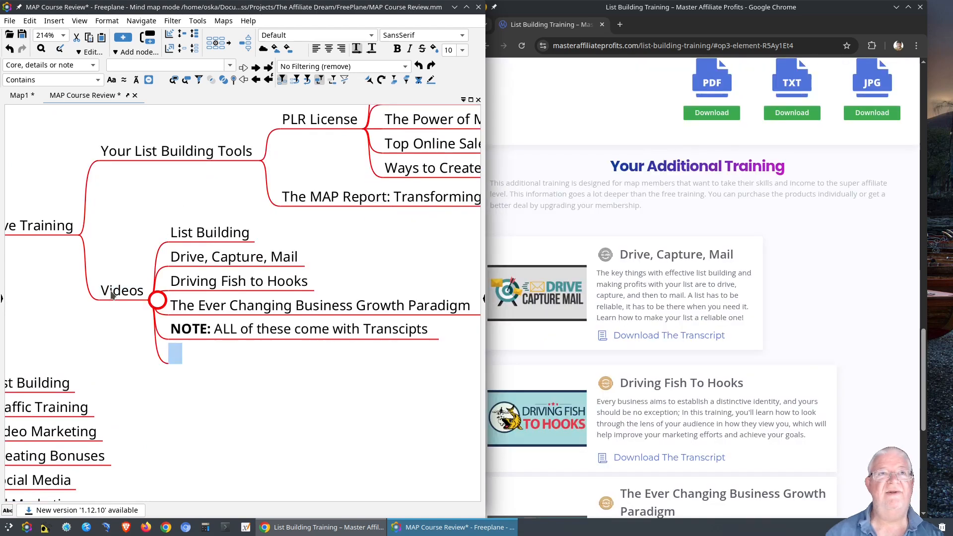
{"action": "type", "text": "Your "}
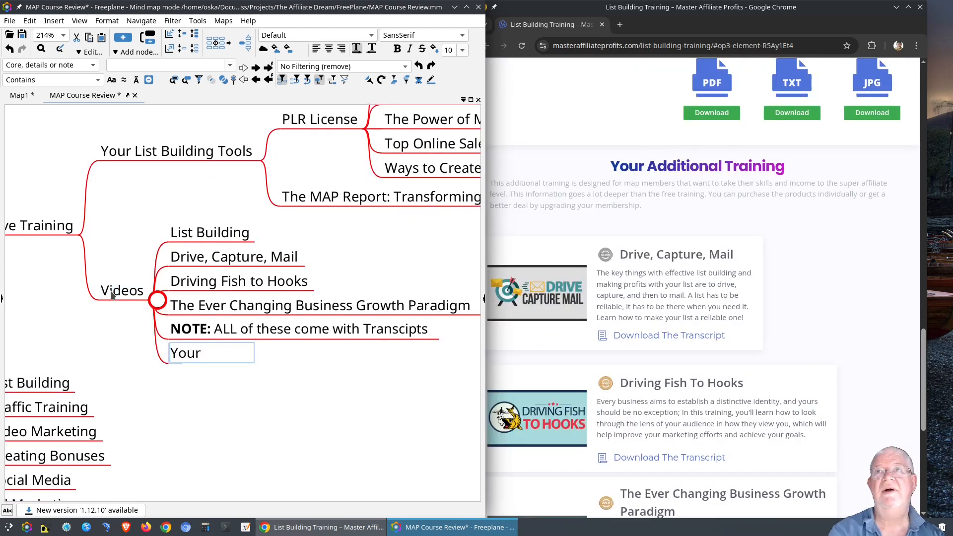
{"action": "type", "text": "Additio"}
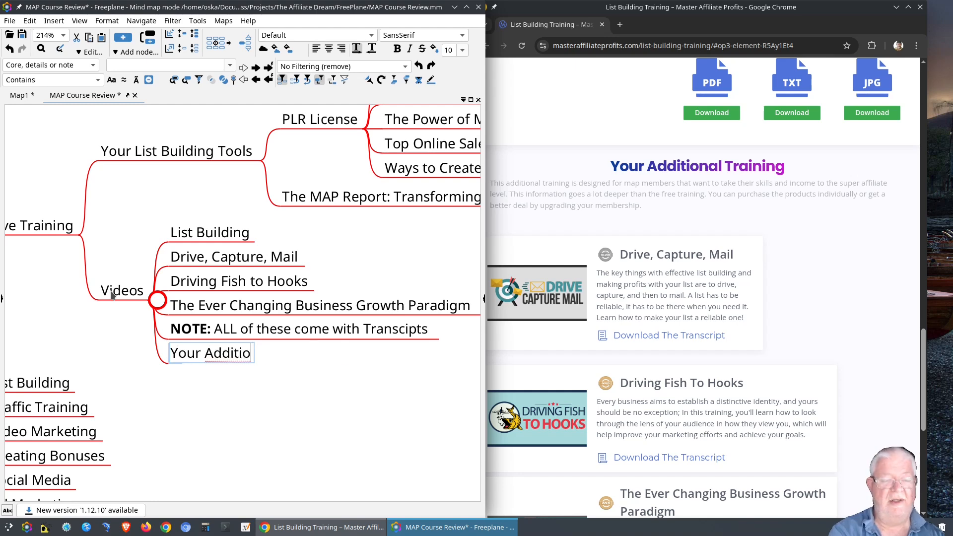
{"action": "type", "text": "nal Training"}
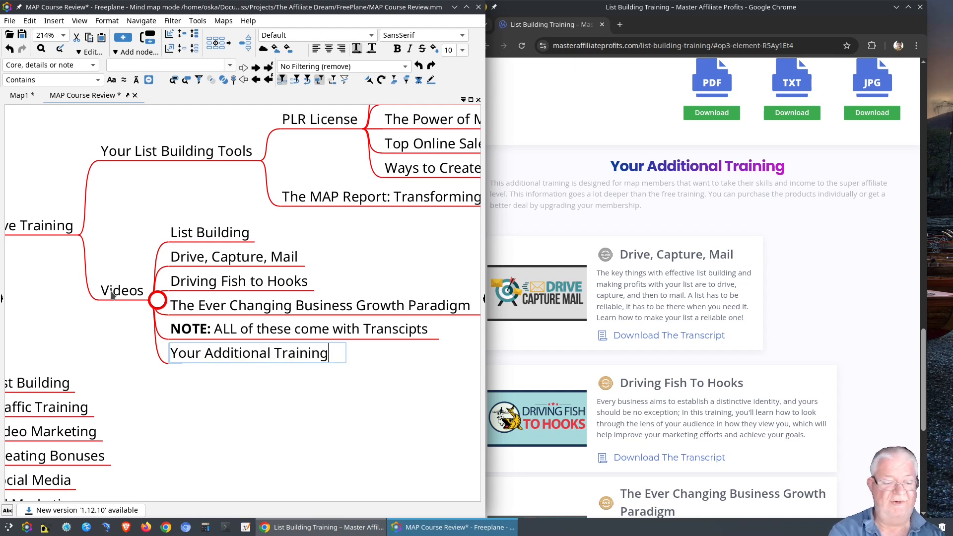
{"action": "key", "text": "Return"}
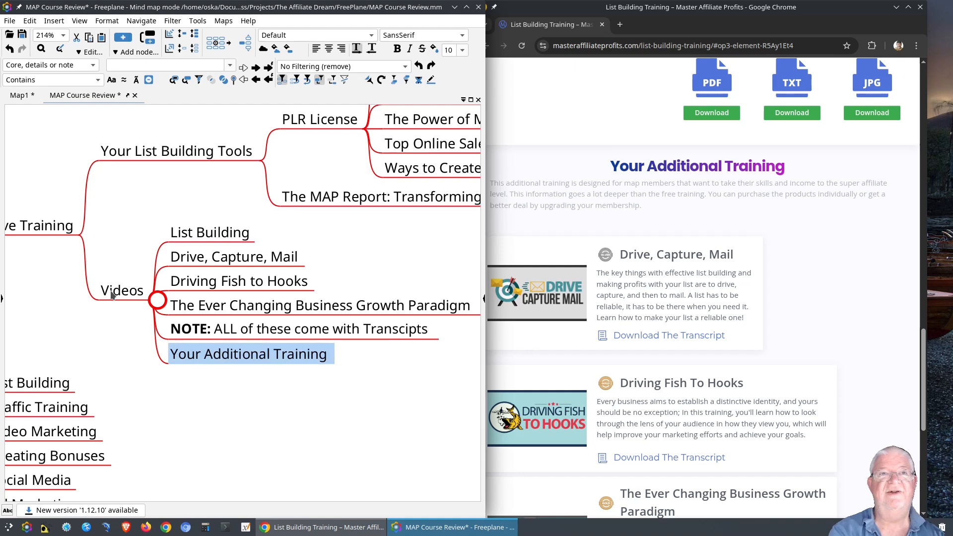
Move Drive, Capture, Mail, Driving Fish to Hooks, Ever Changing Business Growth Paradigm and NOTE under Your Additional Training.
{"action": "left_click", "coordinate": [202, 266]}
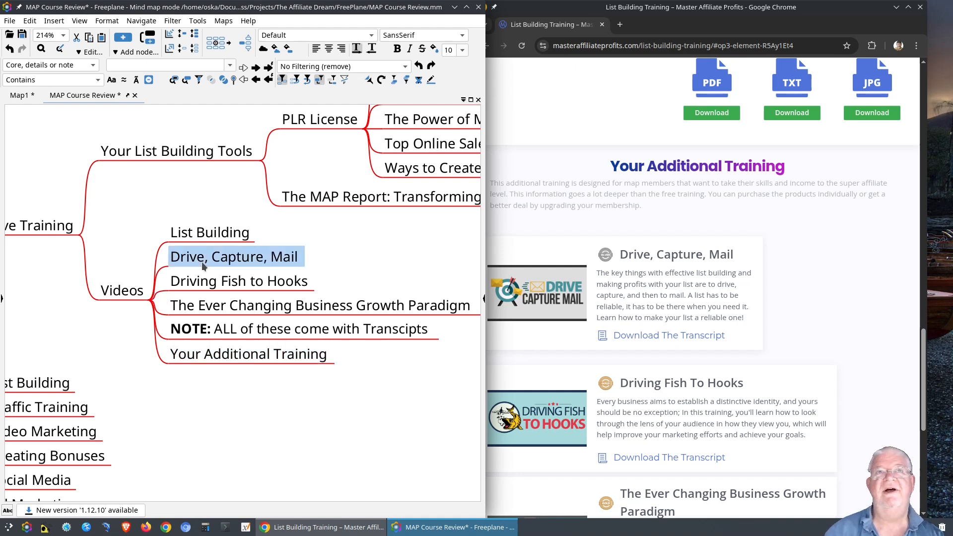
{"action": "left_click", "coordinate": [212, 281], "text": "ctrl"}
{"action": "left_click", "coordinate": [217, 307], "text": "ctrl"}
{"action": "left_click", "coordinate": [218, 331], "text": "ctrl"}
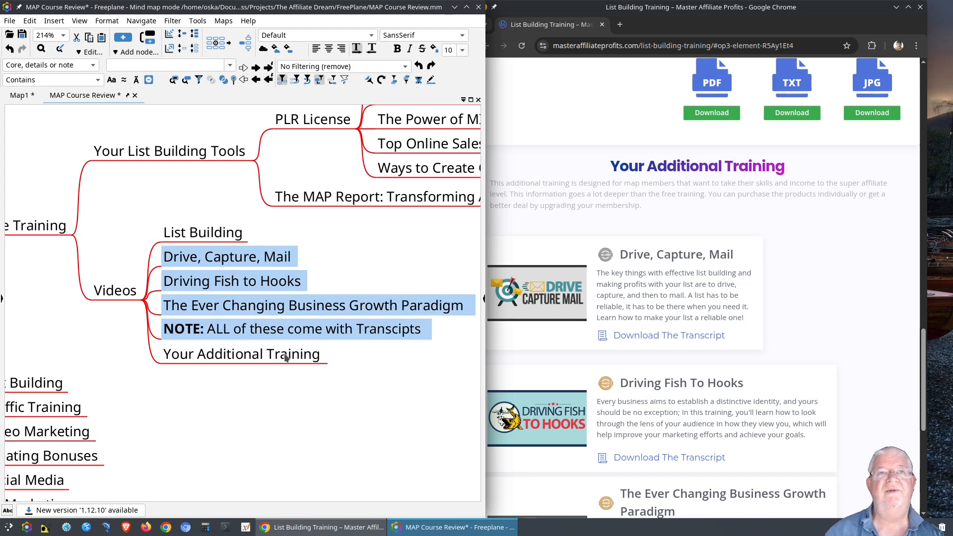
{"action": "left_click_drag", "start_coordinate": [305, 310], "coordinate": [314, 351]}
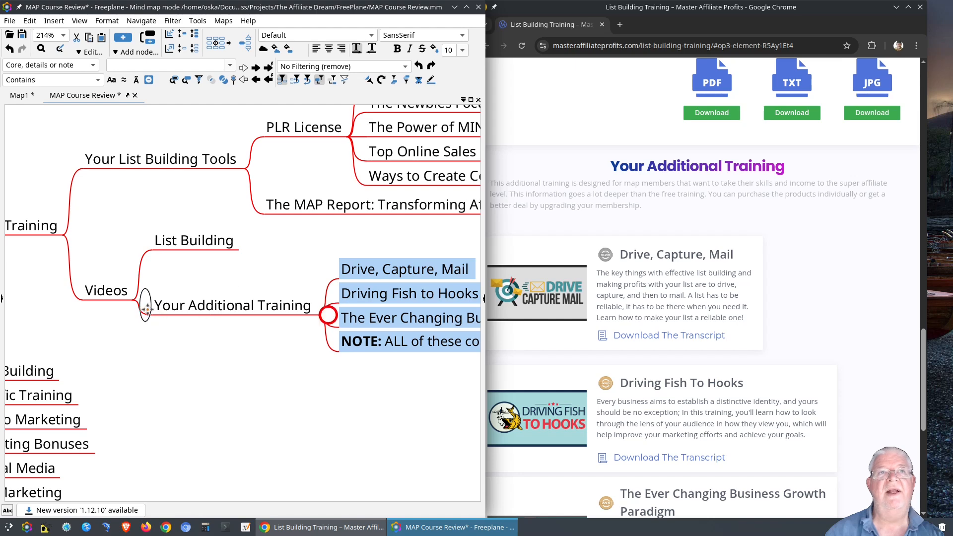
{"action": "left_click", "coordinate": [145, 304]}
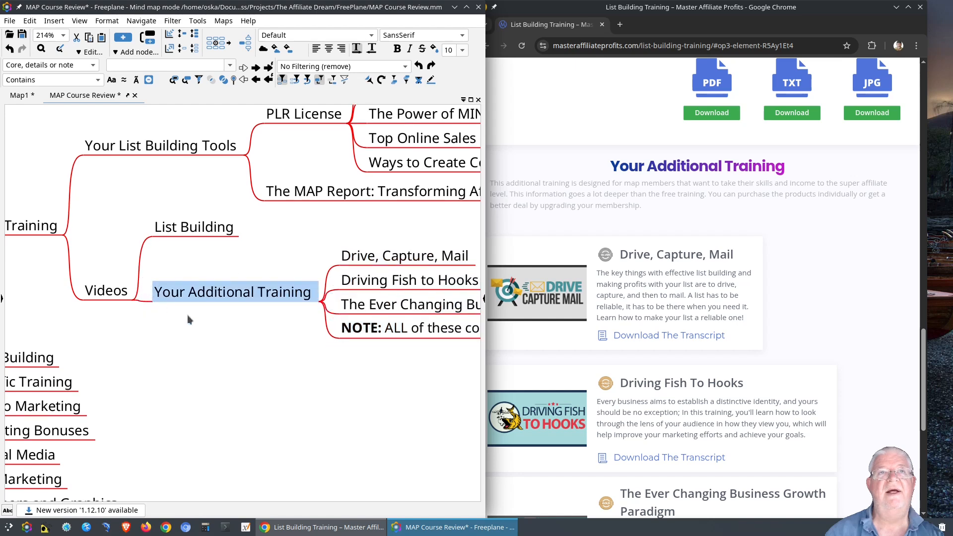
Add a 'List Building Workshop' node under Videos.
{"action": "left_click", "coordinate": [97, 297]}
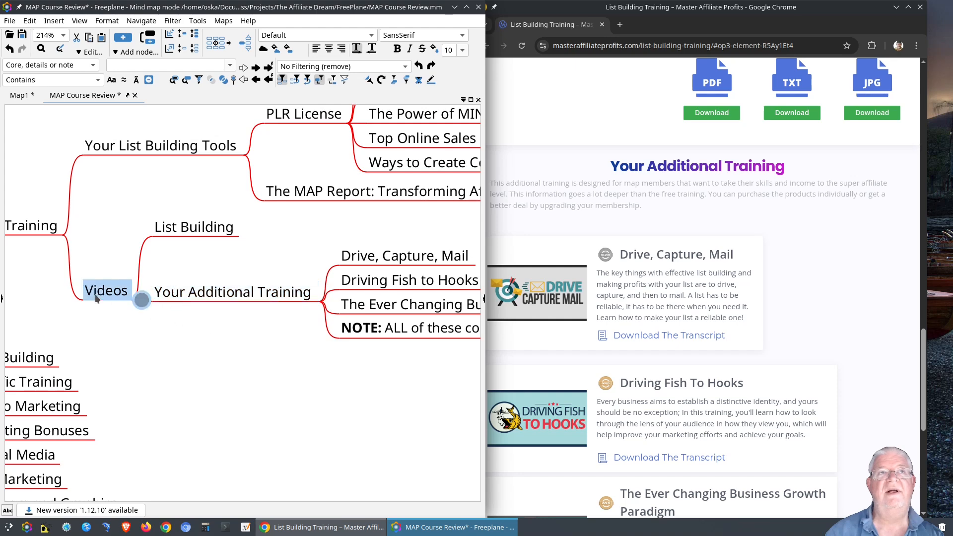
{"action": "key", "text": "Insert"}
{"action": "scroll", "coordinate": [643, 364], "scroll_direction": "down", "scroll_amount": 7}
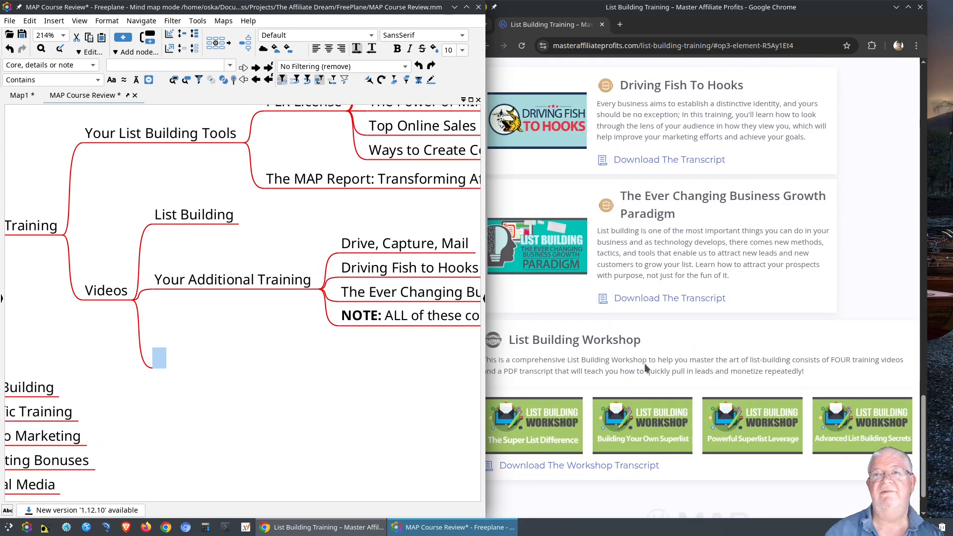
{"action": "left_click", "coordinate": [173, 357]}
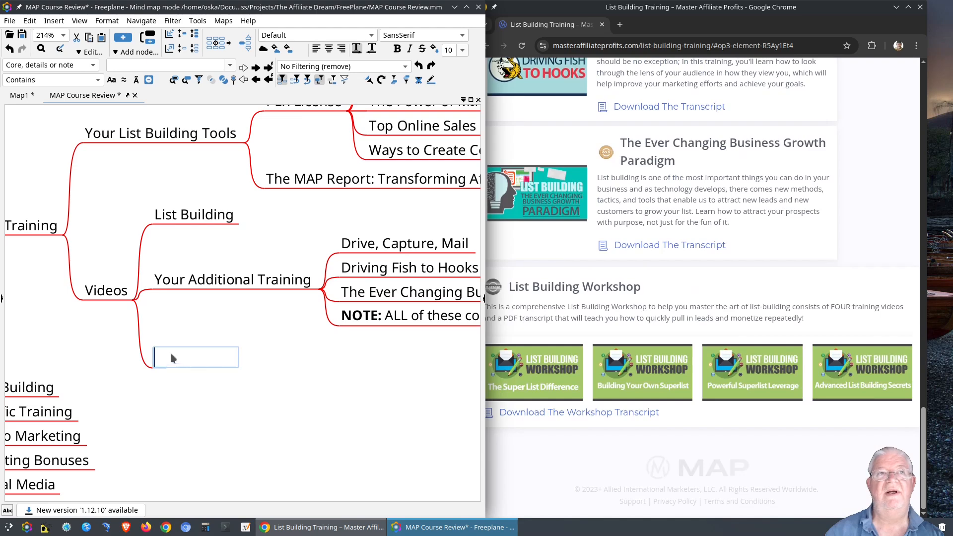
{"action": "type", "text": "List Bu"}
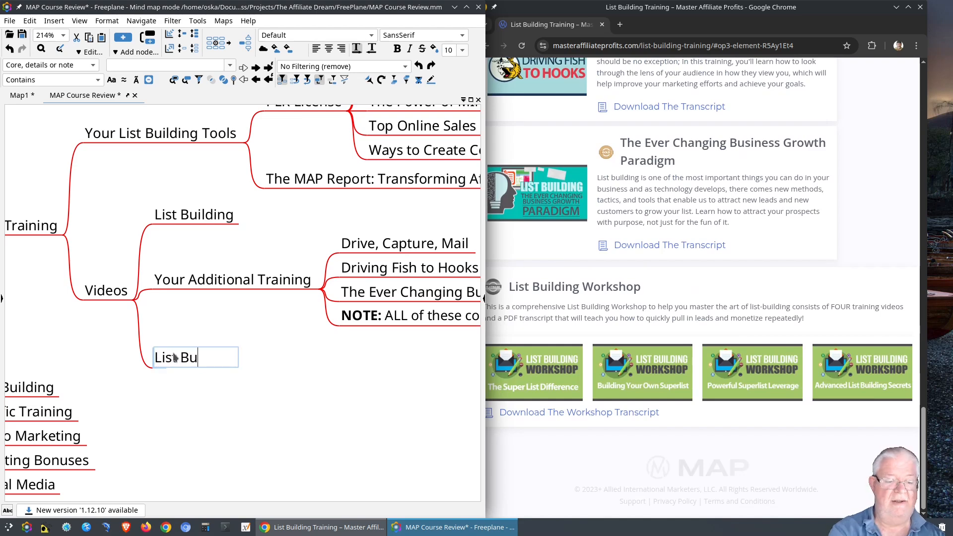
{"action": "type", "text": "ilding "}
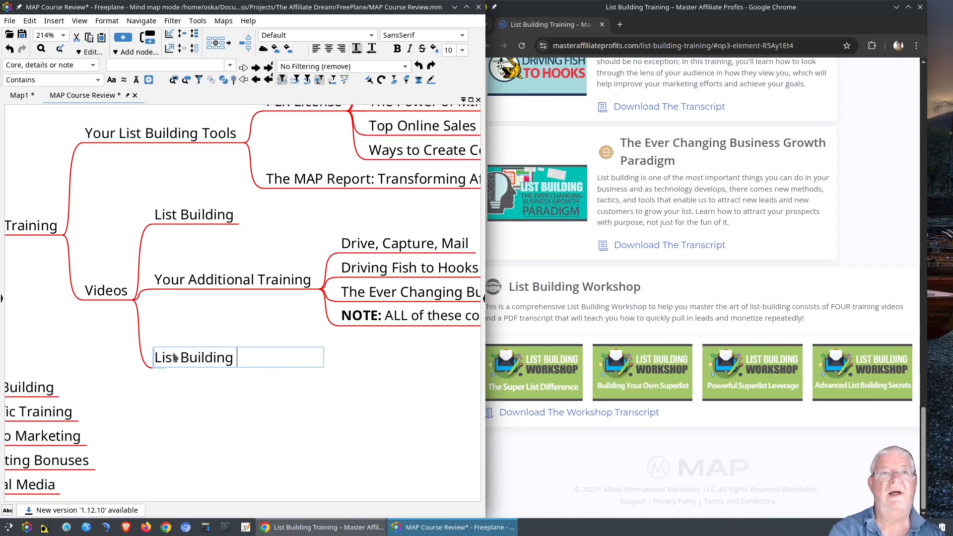
{"action": "type", "text": "Workshop"}
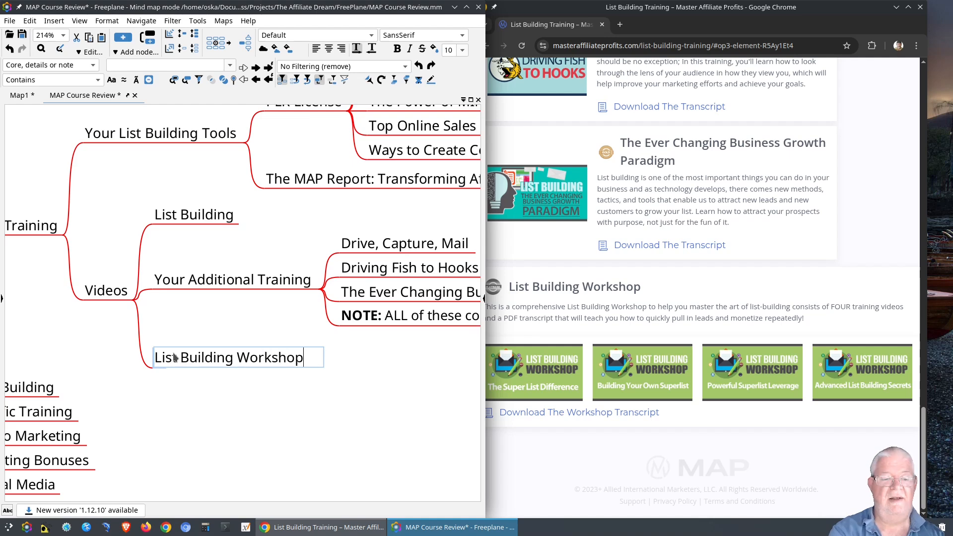
{"action": "key", "text": "Return"}
{"action": "key", "text": "Return"}
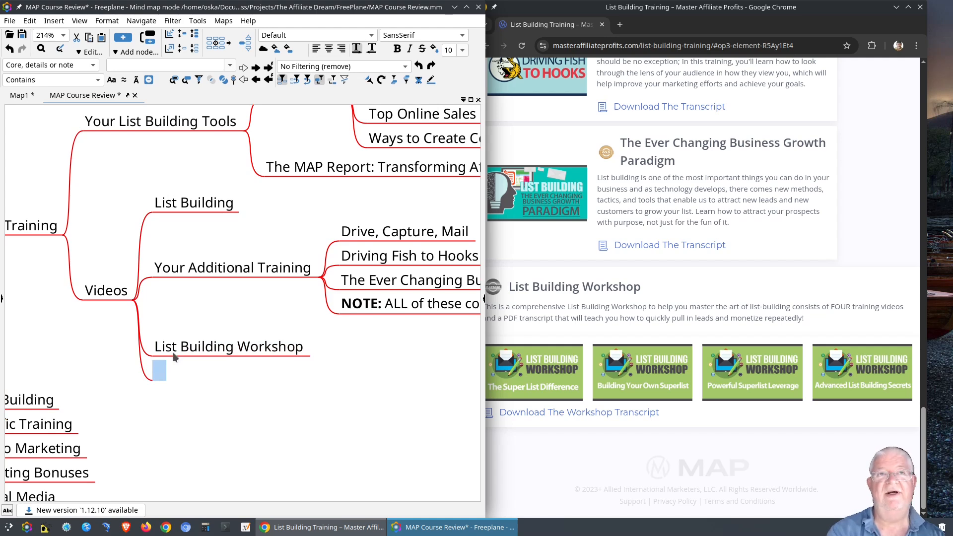
Add a 'The Super List Difference' node after it, fixing a typo.
{"action": "type", "text": "List "}
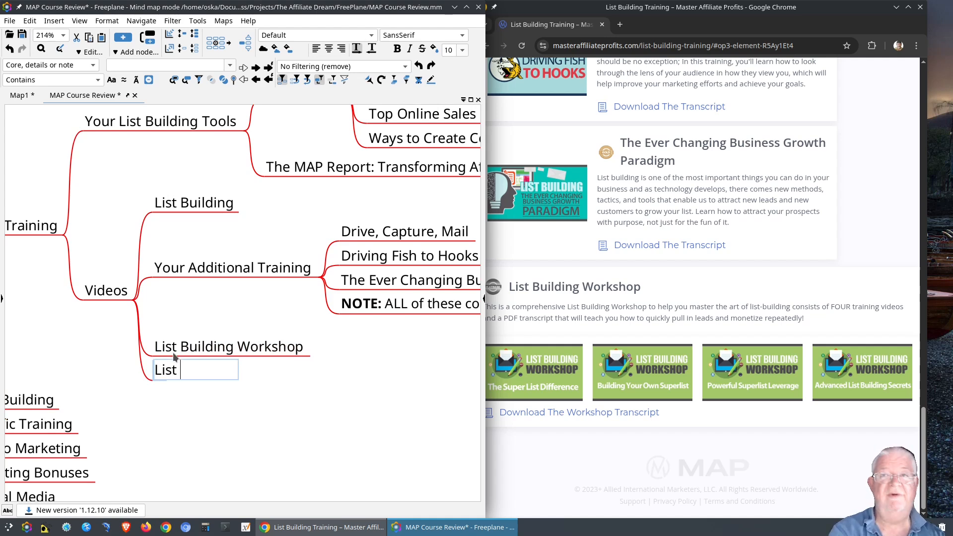
{"action": "type", "text": "Bu"}
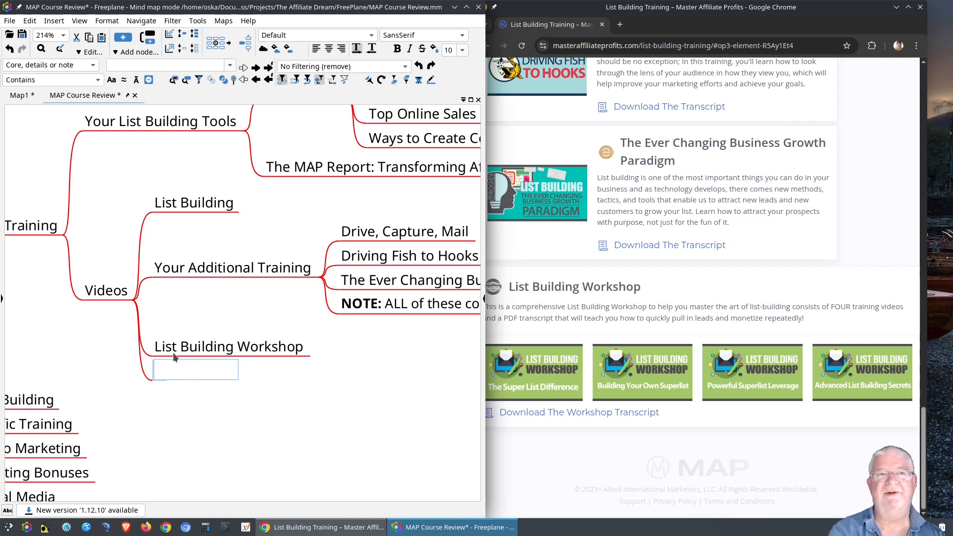
{"action": "type", "text": "The Super "}
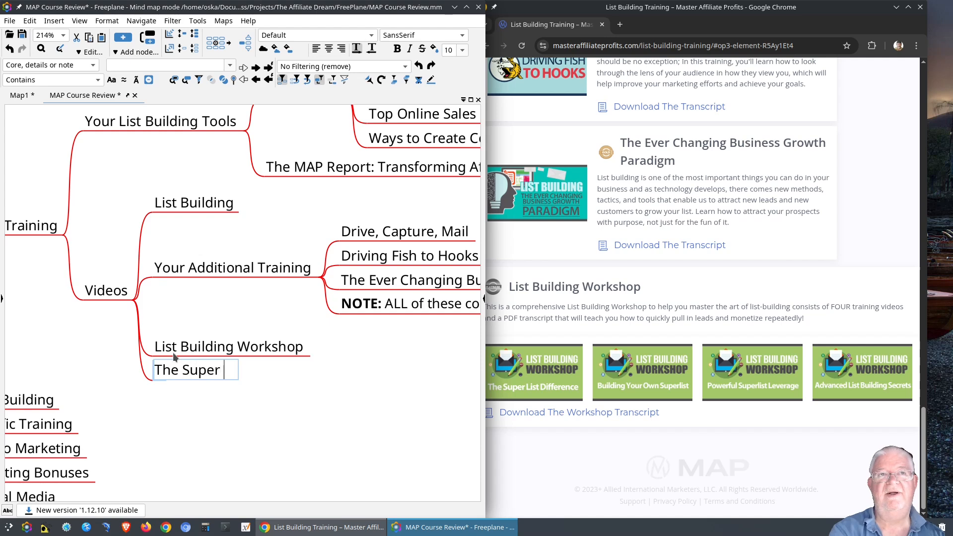
{"action": "type", "text": "List Diff"}
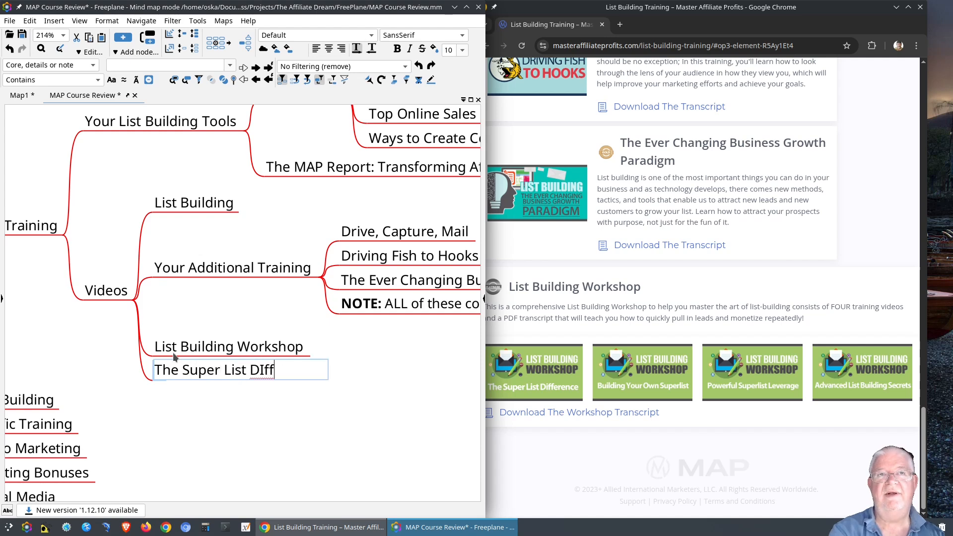
{"action": "key", "text": "BackSpace"}
{"action": "key", "text": "BackSpace"}
{"action": "key", "text": "BackSpace"}
{"action": "type", "text": "ifference"}
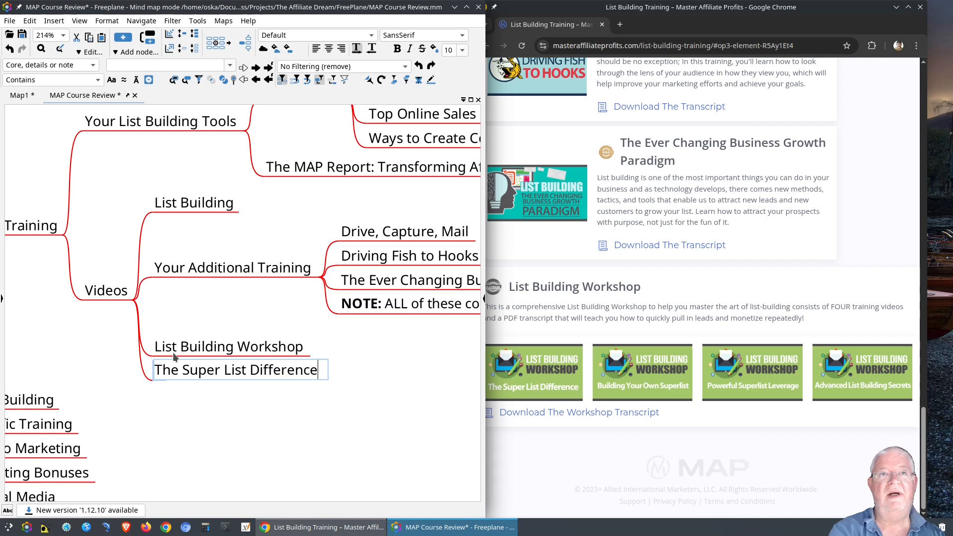
{"action": "key", "text": "Return"}
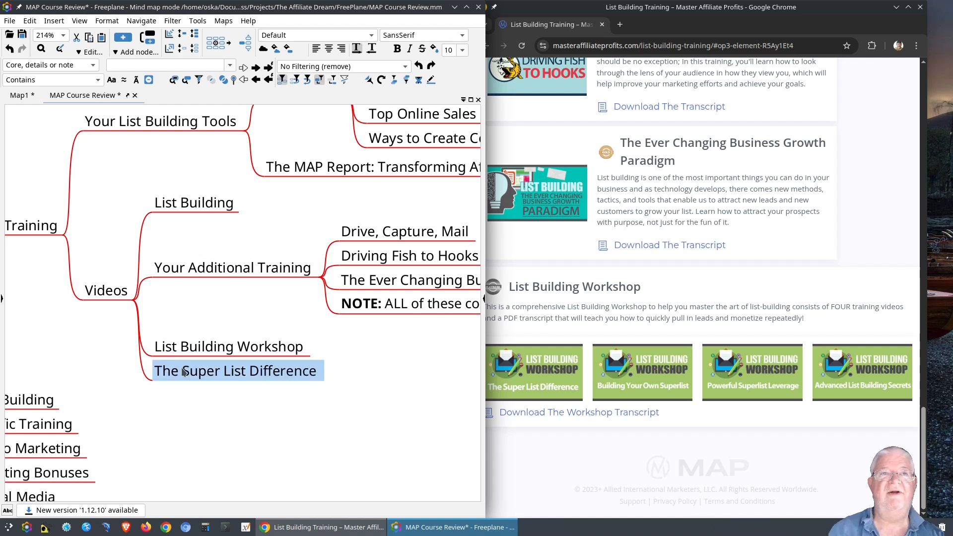
Nest The Super List Difference under List Building Workshop and add 'Building Your Own Superlist' below it.
{"action": "left_click_drag", "start_coordinate": [281, 344], "coordinate": [292, 347]}
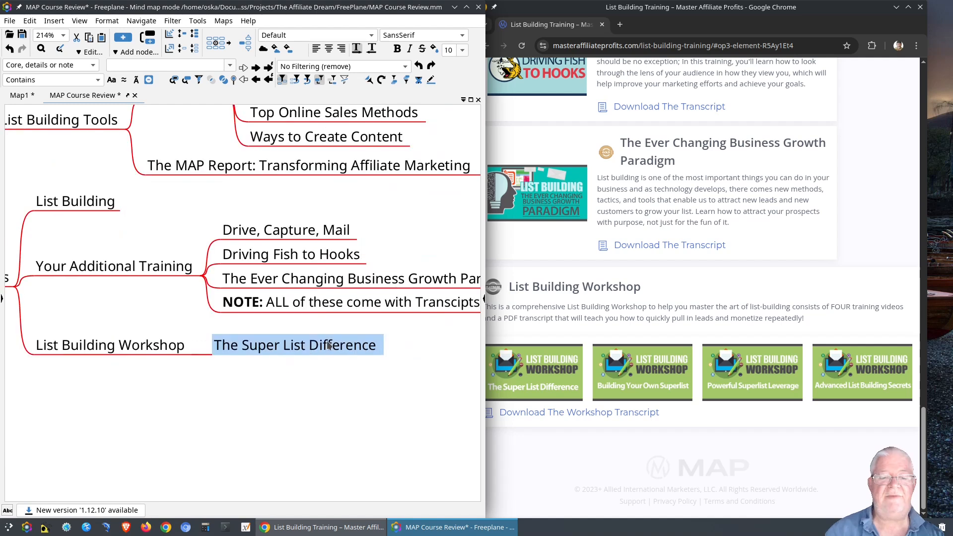
{"action": "key", "text": "Return"}
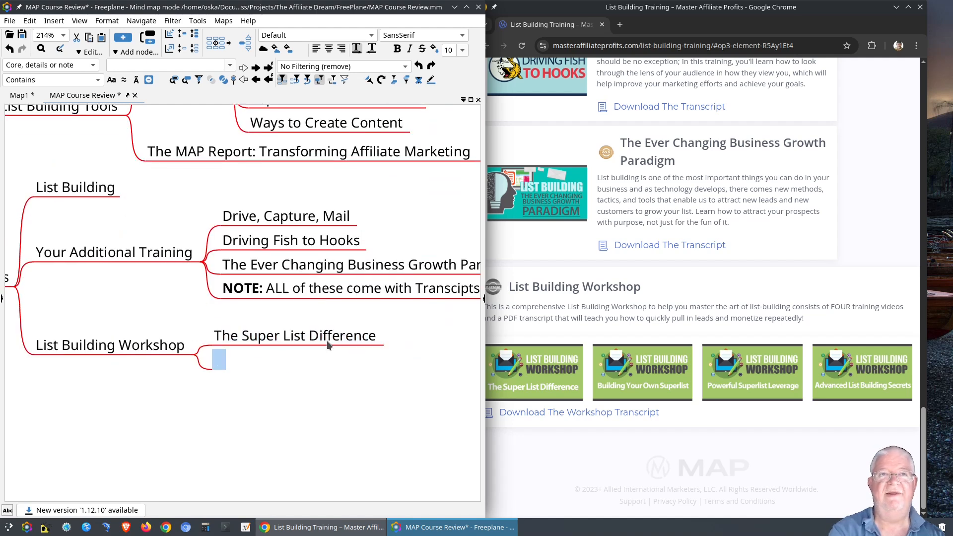
{"action": "type", "text": "Bu"}
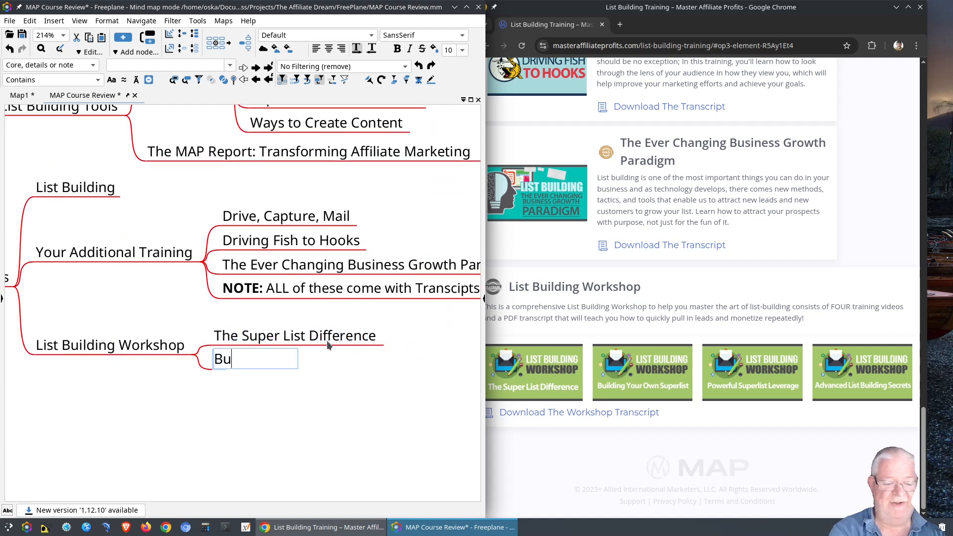
{"action": "type", "text": "llding Your Own Superlist"}
{"action": "key", "text": "Return"}
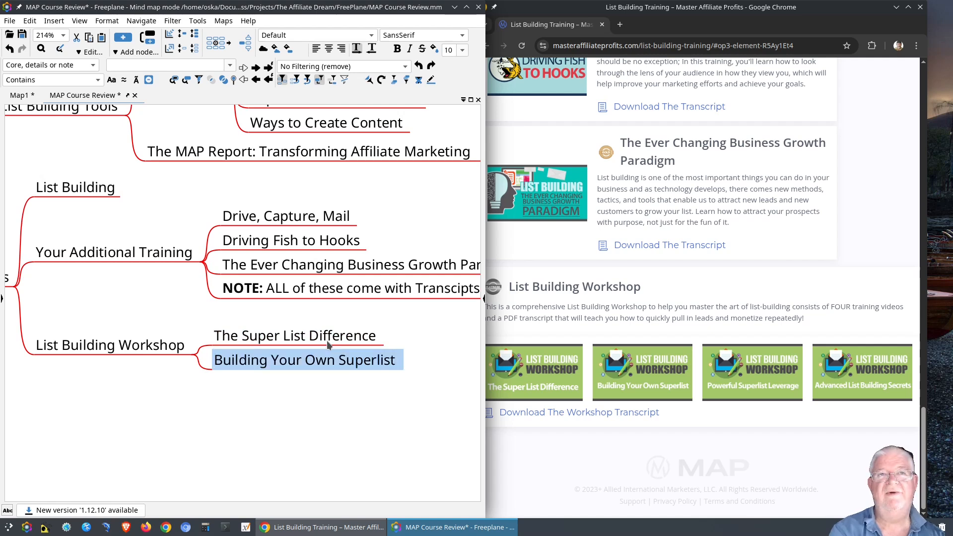
Add 'Powerful Superlist Leverage' and 'Advanced List Building Secrets' as further workshop nodes.
{"action": "key", "text": "Return"}
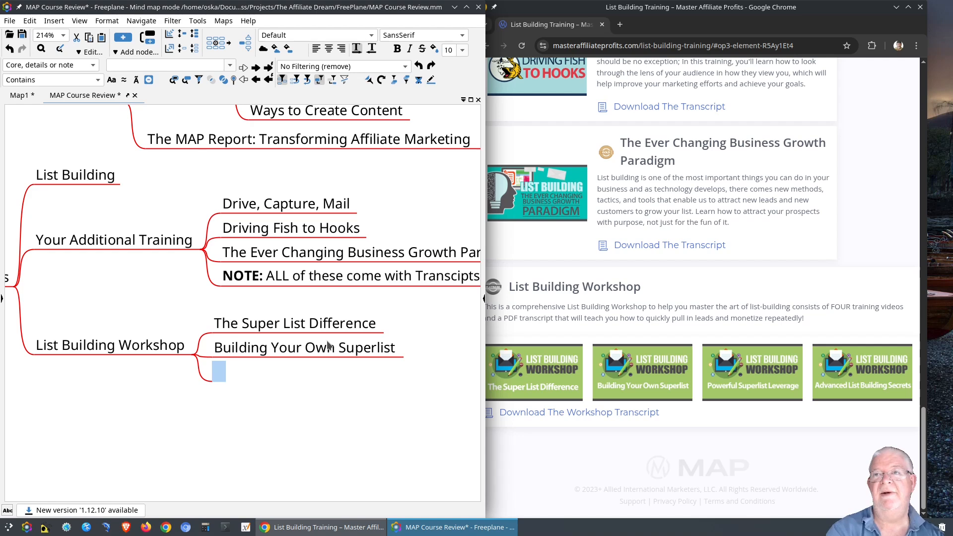
{"action": "type", "text": "Powerful Superlist Leverage"}
{"action": "key", "text": "Return"}
{"action": "key", "text": "Return"}
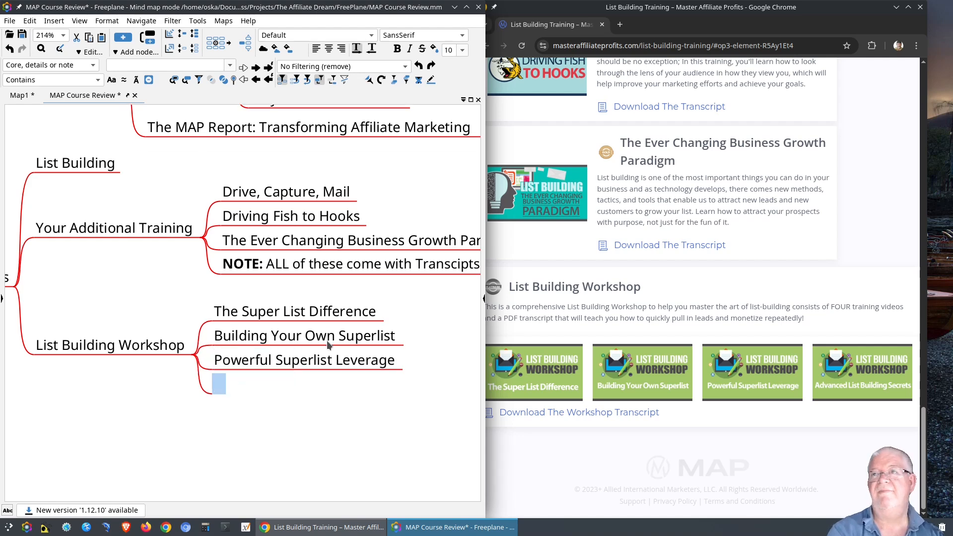
{"action": "type", "text": "Advanced List Building Secrets"}
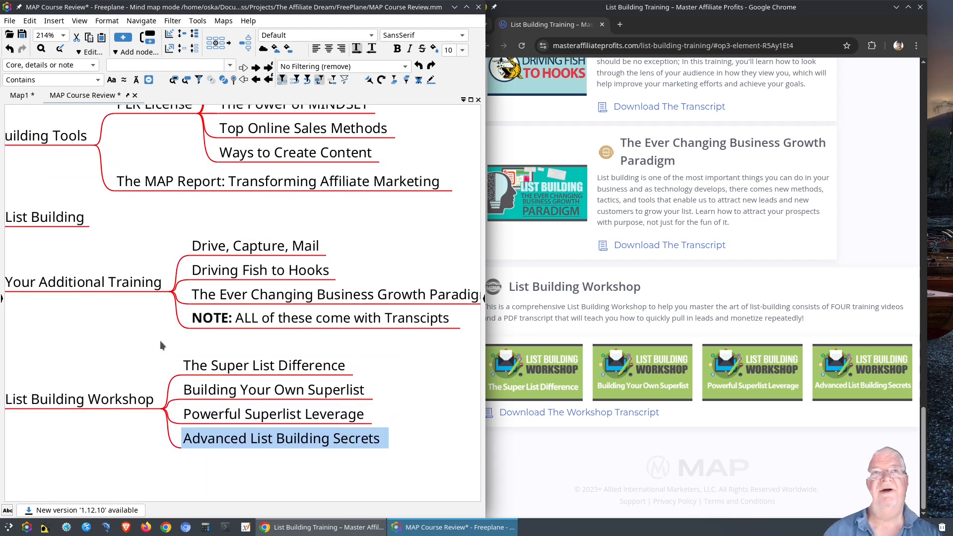
{"action": "left_click_drag", "start_coordinate": [160, 340], "coordinate": [148, 339]}
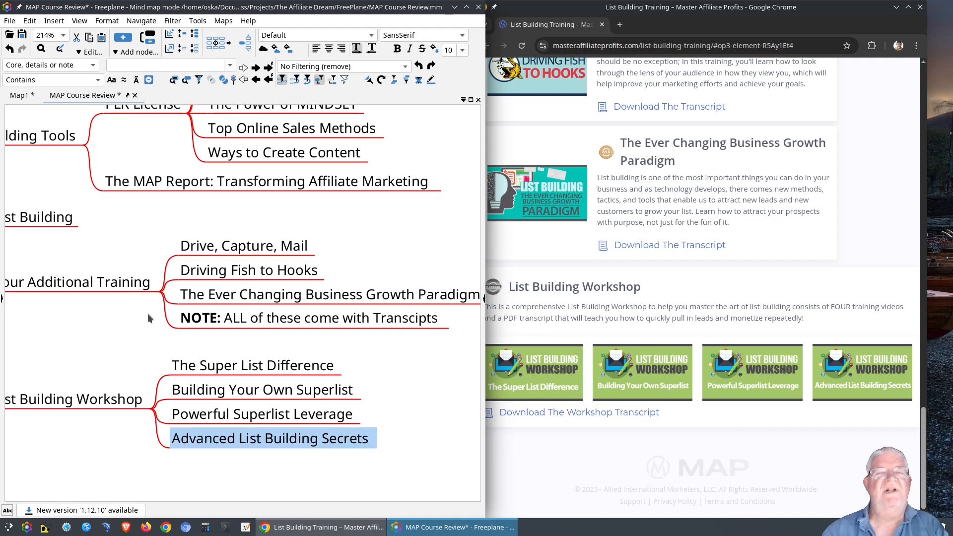
{"action": "left_click_drag", "start_coordinate": [147, 306], "coordinate": [111, 321]}
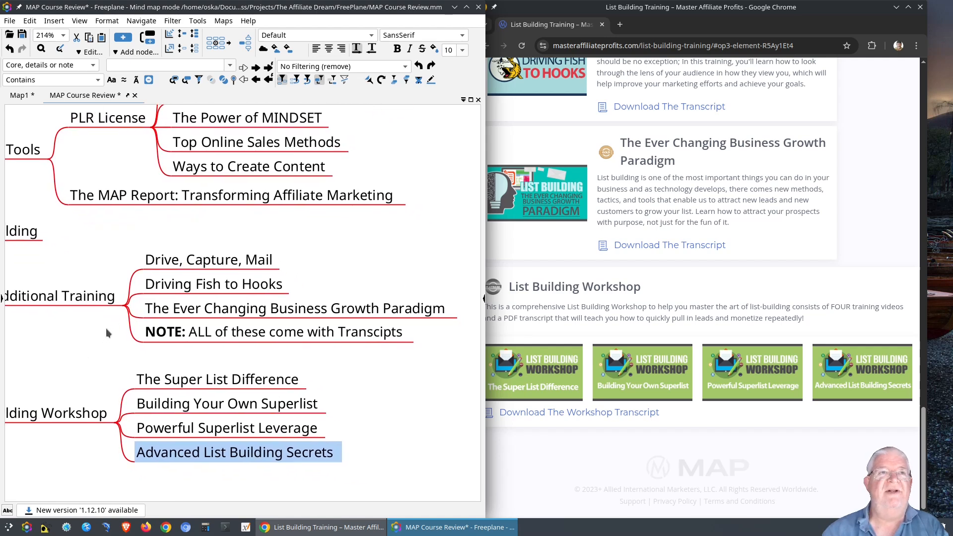
{"action": "scroll", "coordinate": [108, 311], "scroll_direction": "down", "scroll_amount": 1}
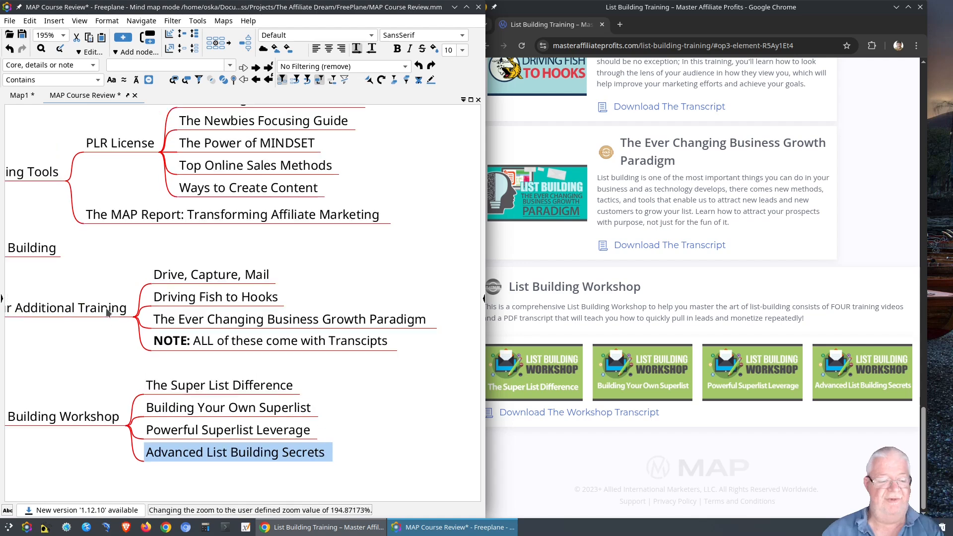
{"action": "left_click", "coordinate": [466, 7]}
{"action": "scroll", "coordinate": [254, 240], "scroll_direction": "down", "scroll_amount": 1}
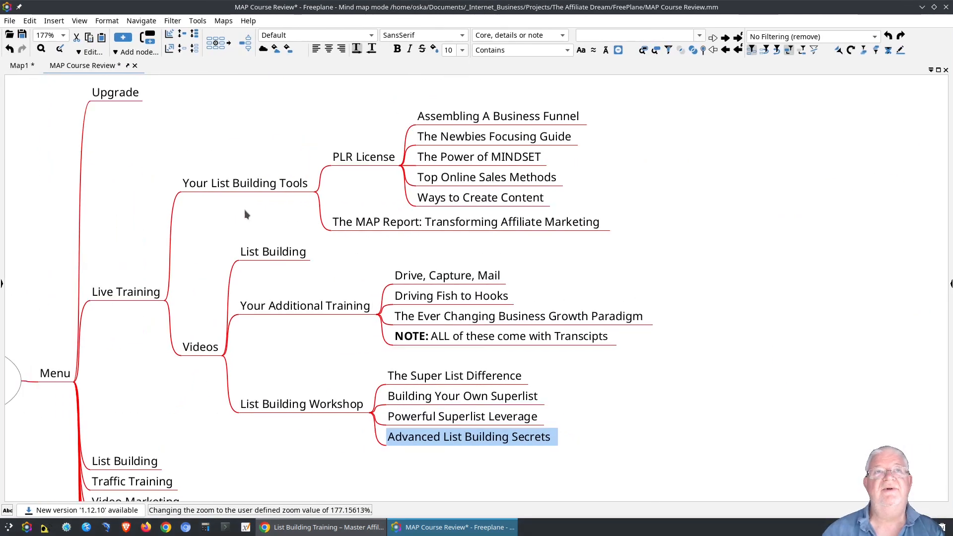
{"action": "left_click", "coordinate": [321, 192]}
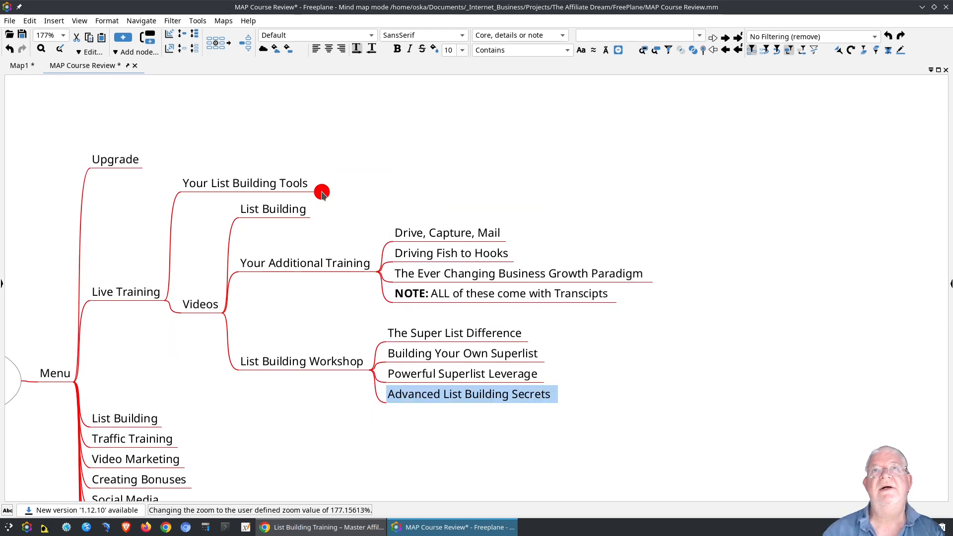
{"action": "left_click", "coordinate": [175, 302]}
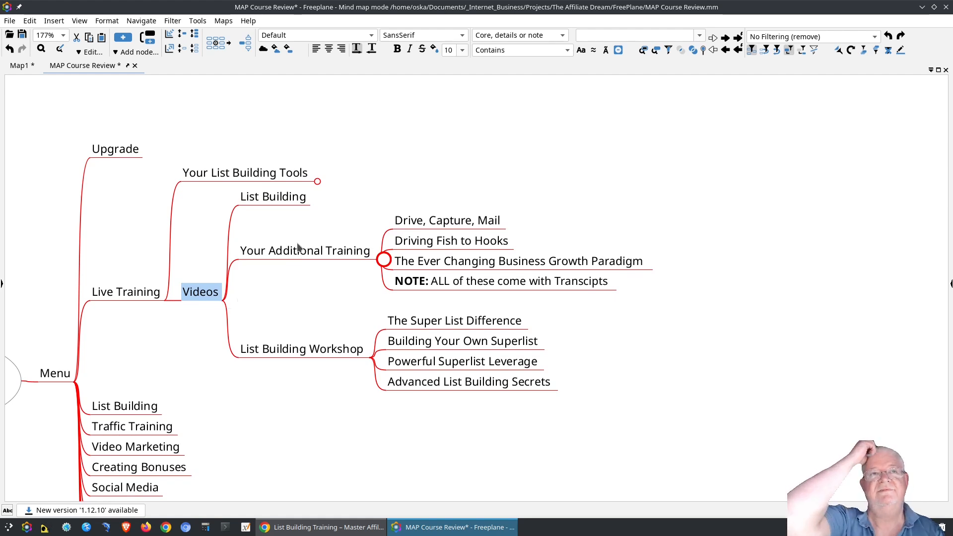
Start a 'Playtime:' child under List Building and check the video's length on the training page.
{"action": "left_click", "coordinate": [280, 201]}
{"action": "key", "text": "Tab"}
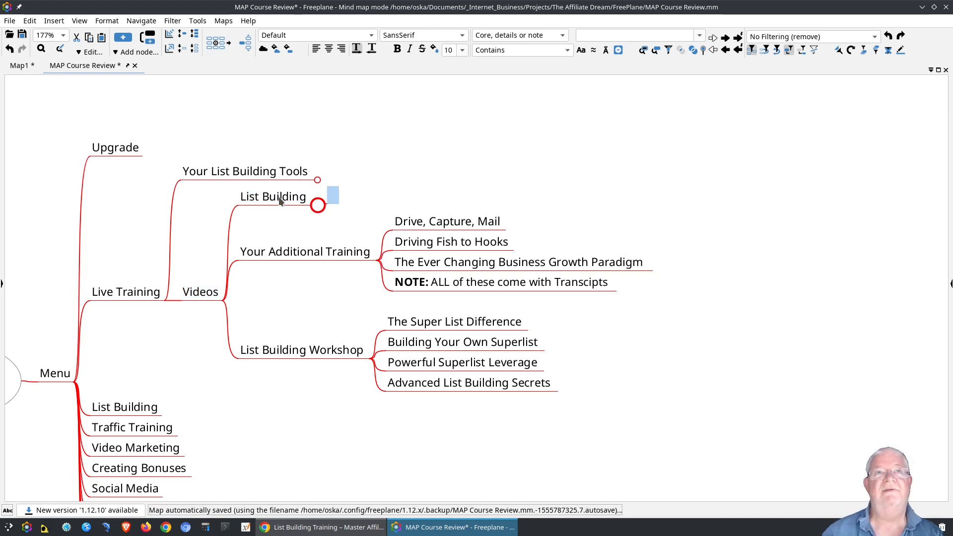
{"action": "type", "text": "Platime"}
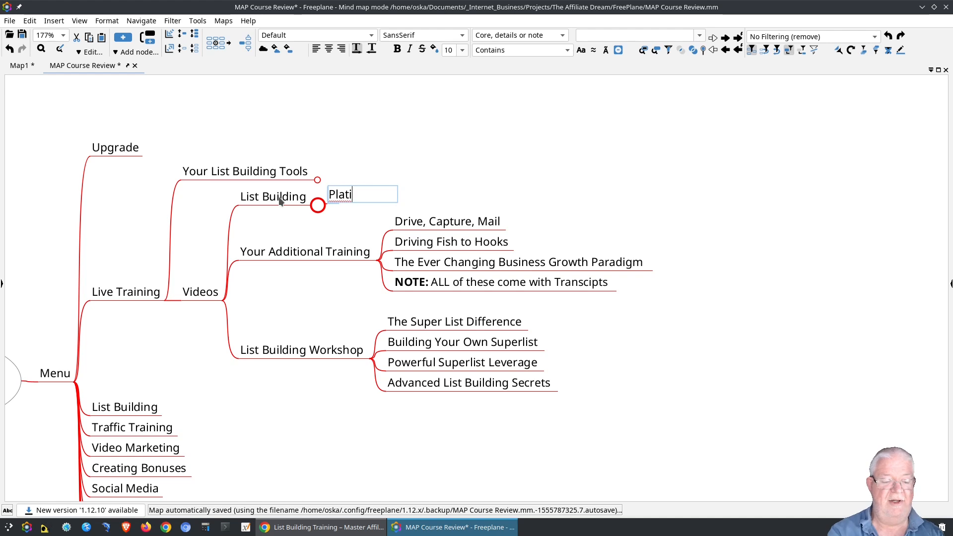
{"action": "key", "text": "BackSpace"}
{"action": "key", "text": "BackSpace"}
{"action": "key", "text": "BackSpace"}
{"action": "key", "text": "BackSpace"}
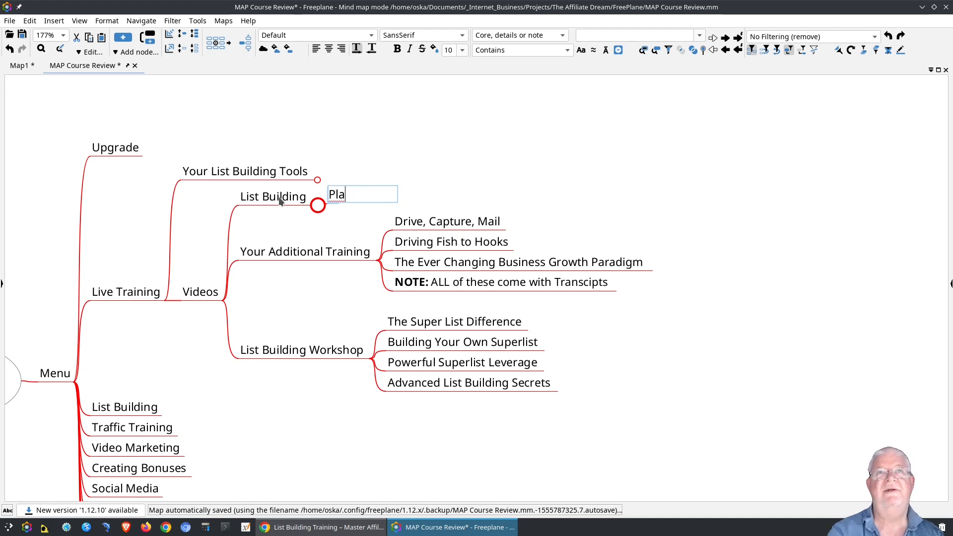
{"action": "type", "text": "ytime:"}
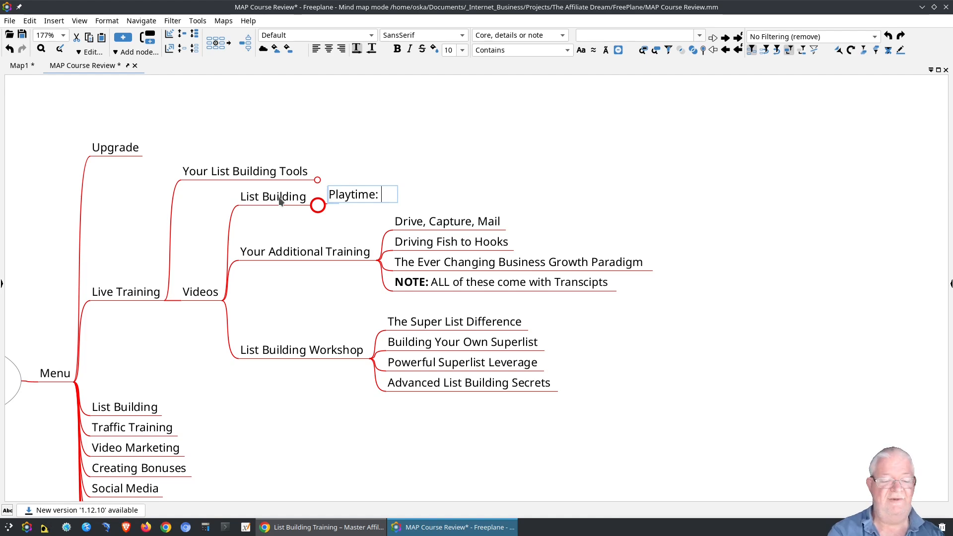
{"action": "left_click", "coordinate": [320, 527]}
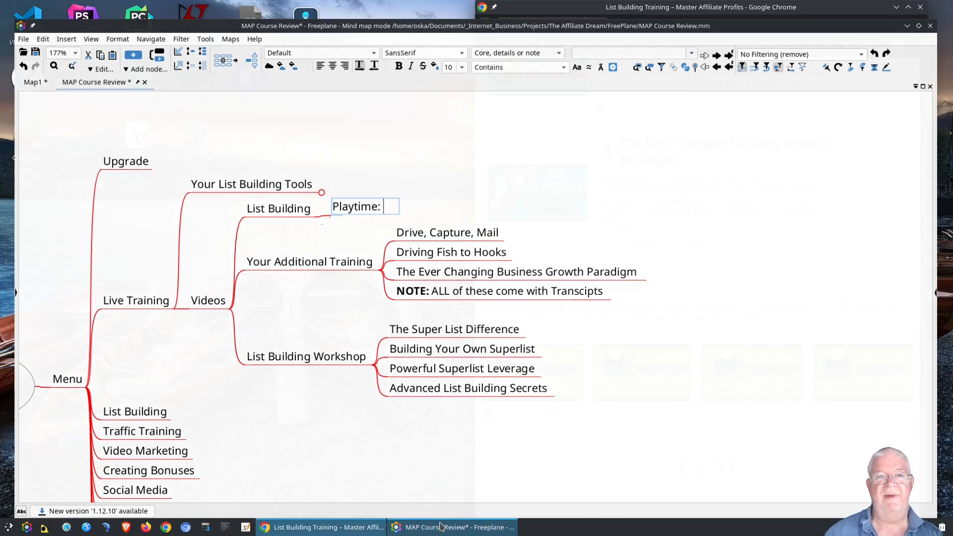
{"action": "left_click", "coordinate": [428, 527]}
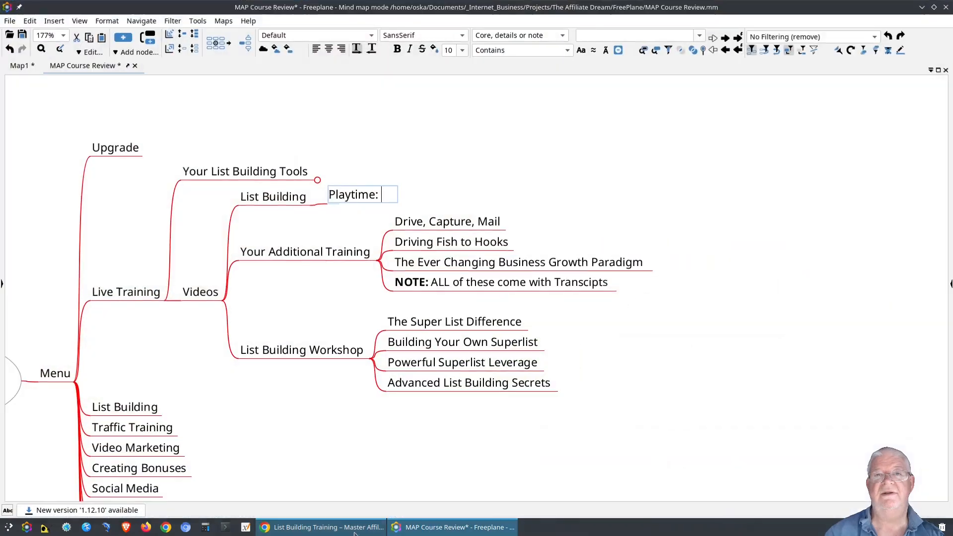
{"action": "left_click", "coordinate": [367, 527]}
{"action": "scroll", "coordinate": [620, 268], "scroll_direction": "up", "scroll_amount": 1}
{"action": "scroll", "coordinate": [621, 270], "scroll_direction": "up", "scroll_amount": 20}
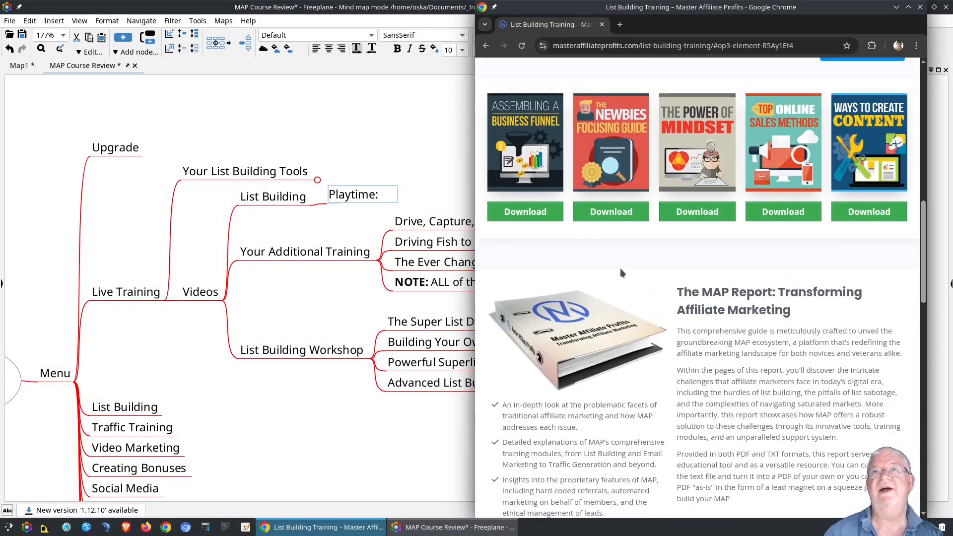
{"action": "left_click", "coordinate": [707, 275]}
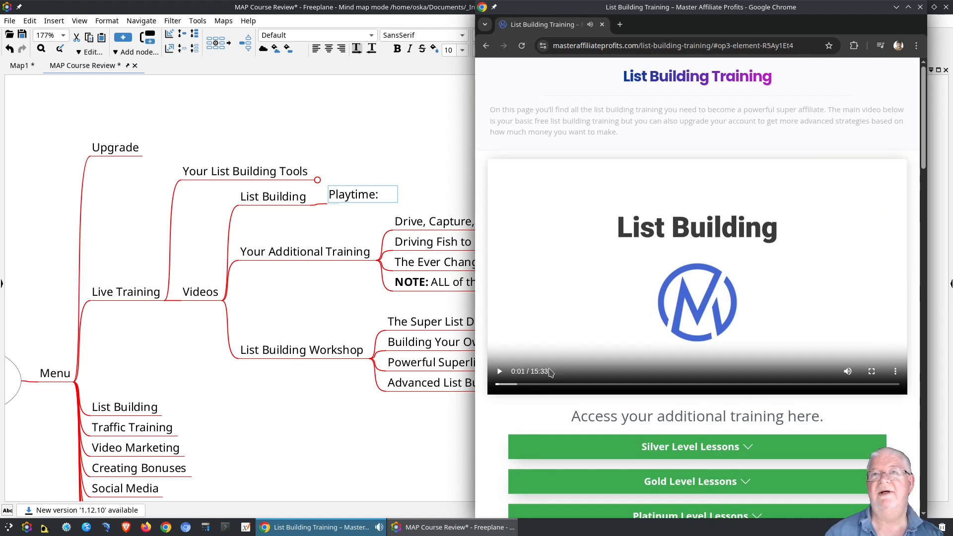
Complete the node as 'Playtime: 15:33' and add another node below it.
{"action": "left_click", "coordinate": [383, 195]}
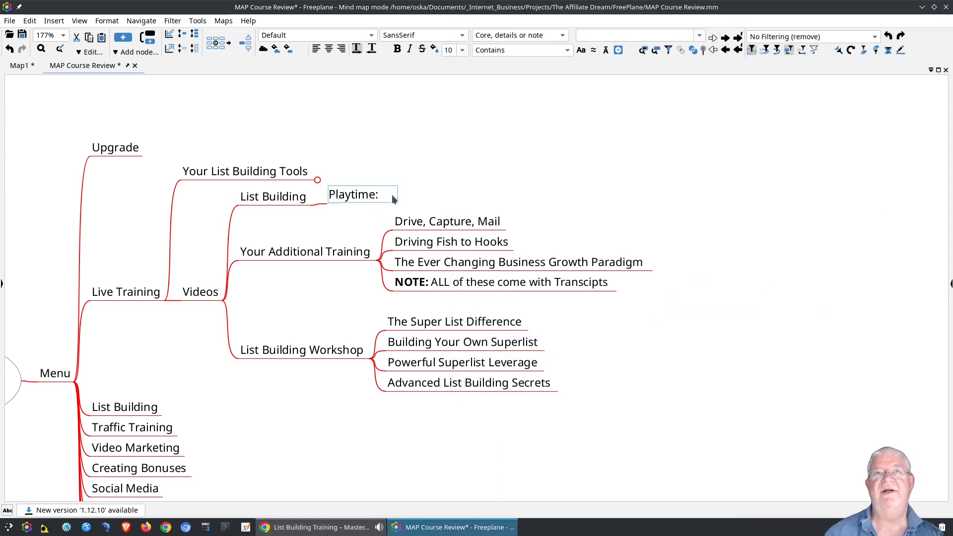
{"action": "type", "text": "15:33"}
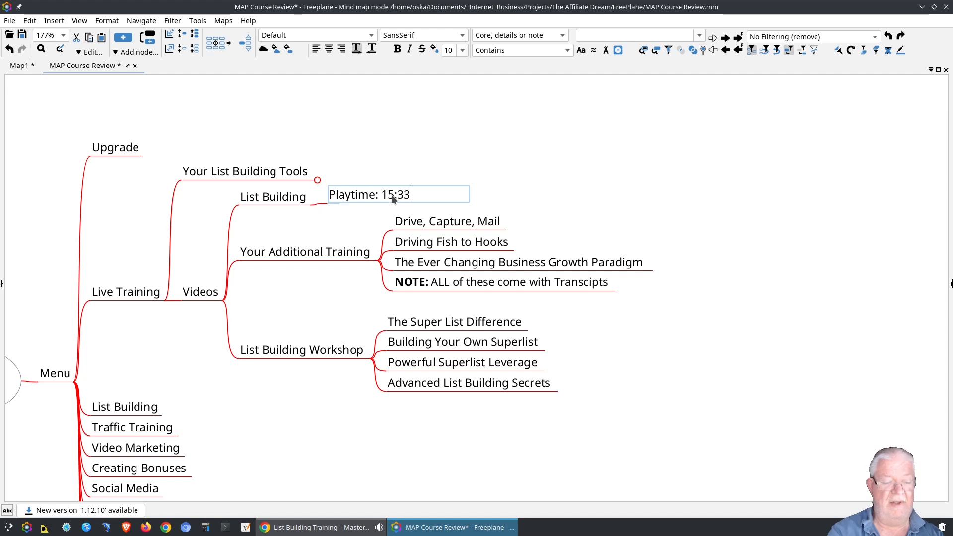
{"action": "key", "text": "Return"}
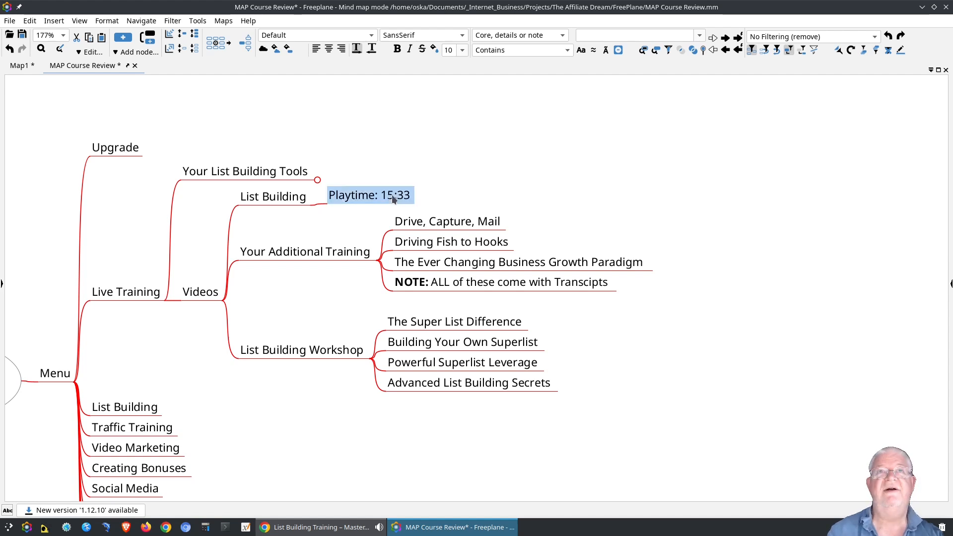
{"action": "key", "text": "Return"}
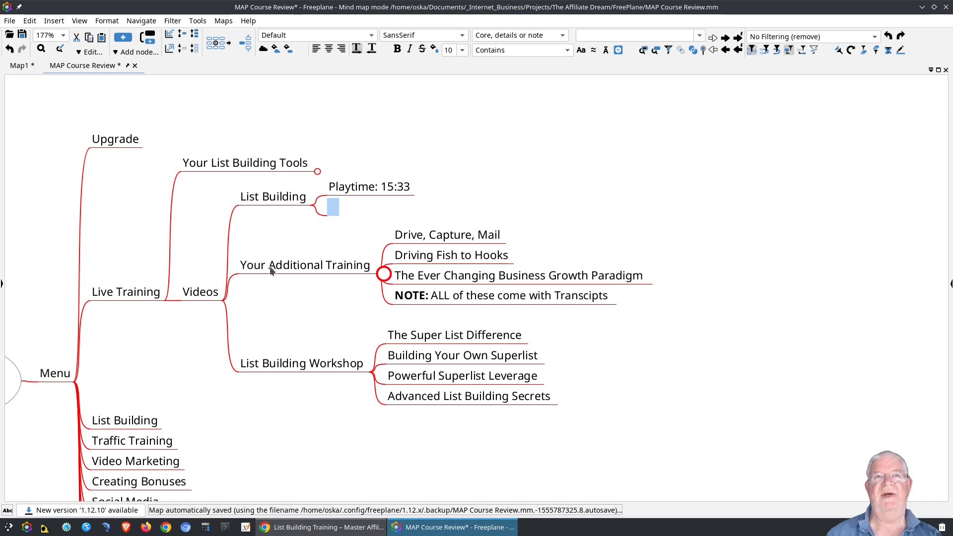
Add a 'Notes:' branch on the right side of the MAP Course Review root.
{"action": "left_click", "coordinate": [237, 357]}
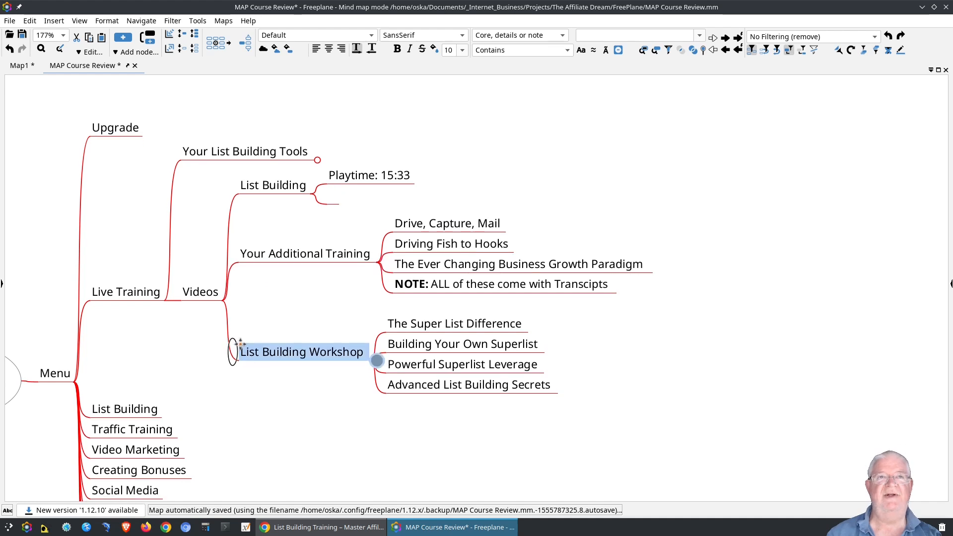
{"action": "key", "text": "Escape"}
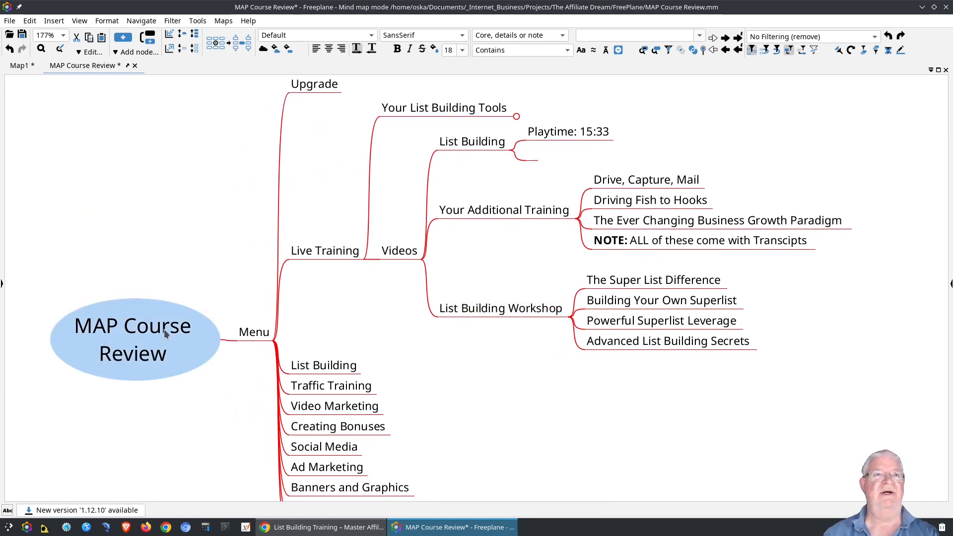
{"action": "key", "text": "Tab"}
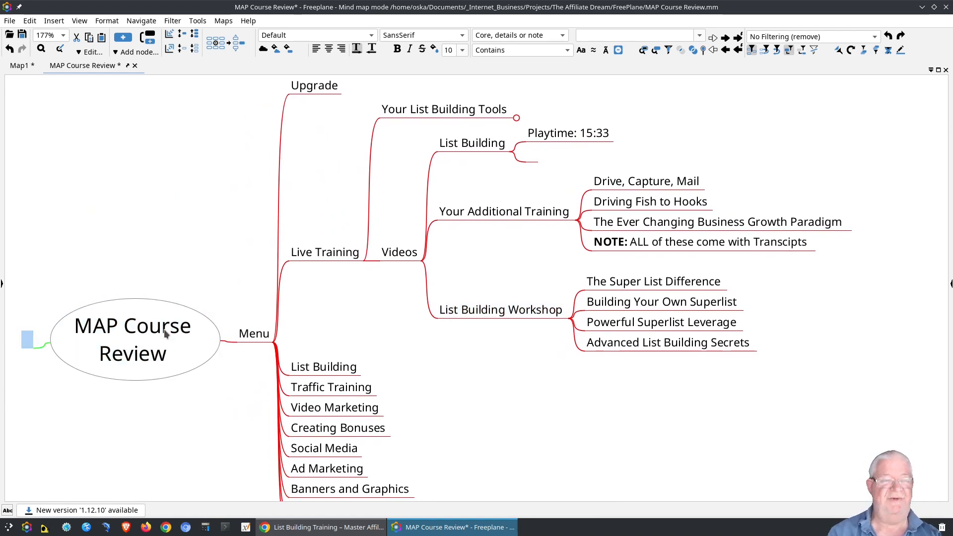
{"action": "key", "text": "ctrl+Right"}
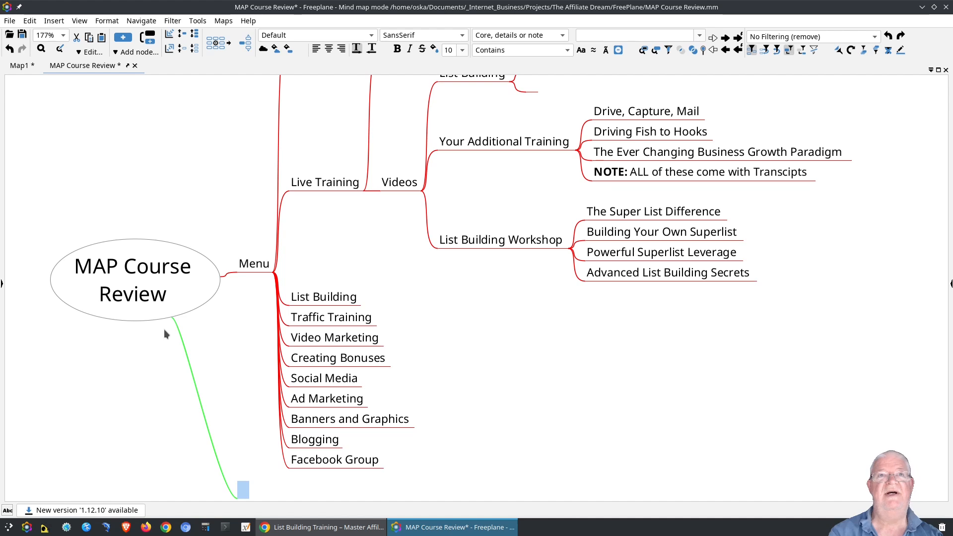
{"action": "double_click", "coordinate": [243, 489]}
{"action": "type", "text": "N"}
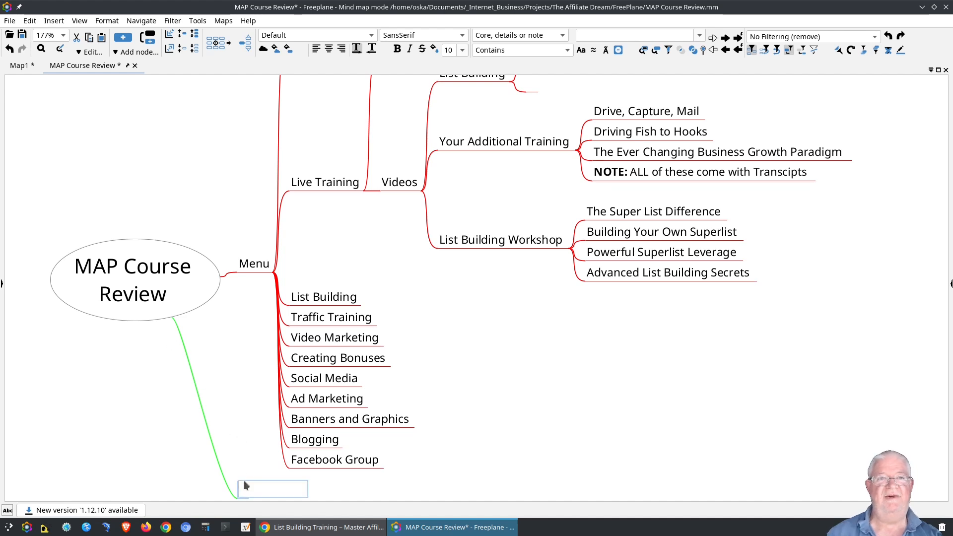
{"action": "type", "text": "otes:"}
{"action": "key", "text": "Return"}
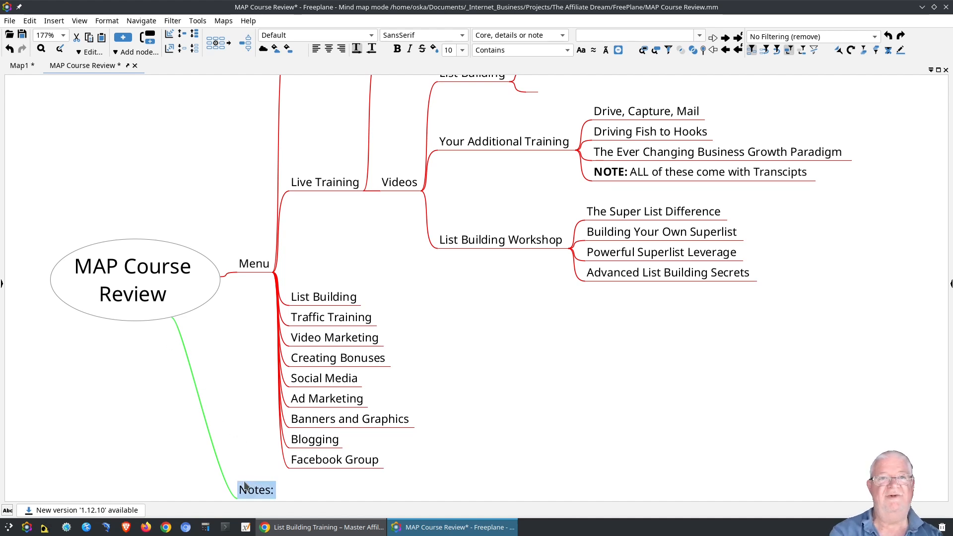
{"action": "key", "text": "Return"}
Delete the extra empty node, place Notes: above Menu, and fold Live Training.
{"action": "key", "text": "Escape"}
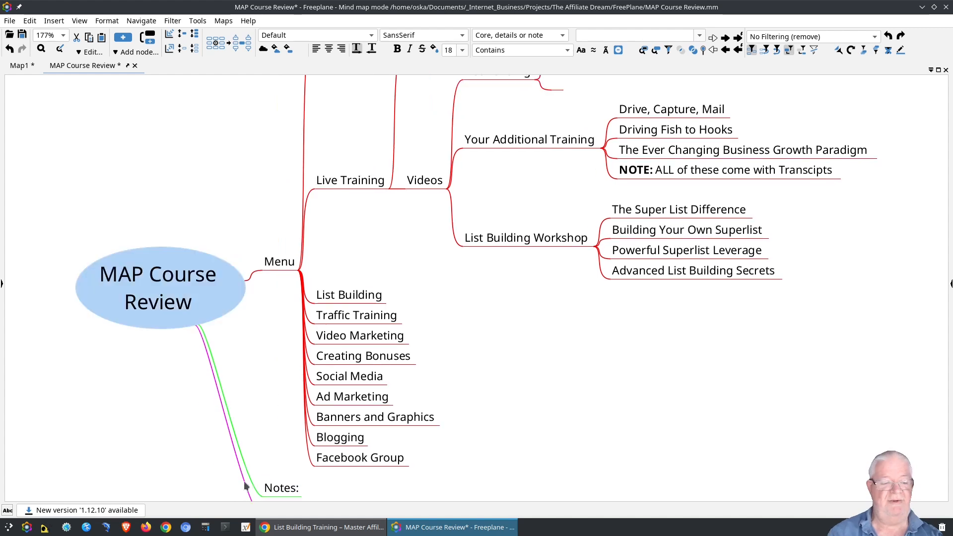
{"action": "scroll", "coordinate": [259, 405], "scroll_direction": "down", "scroll_amount": 3}
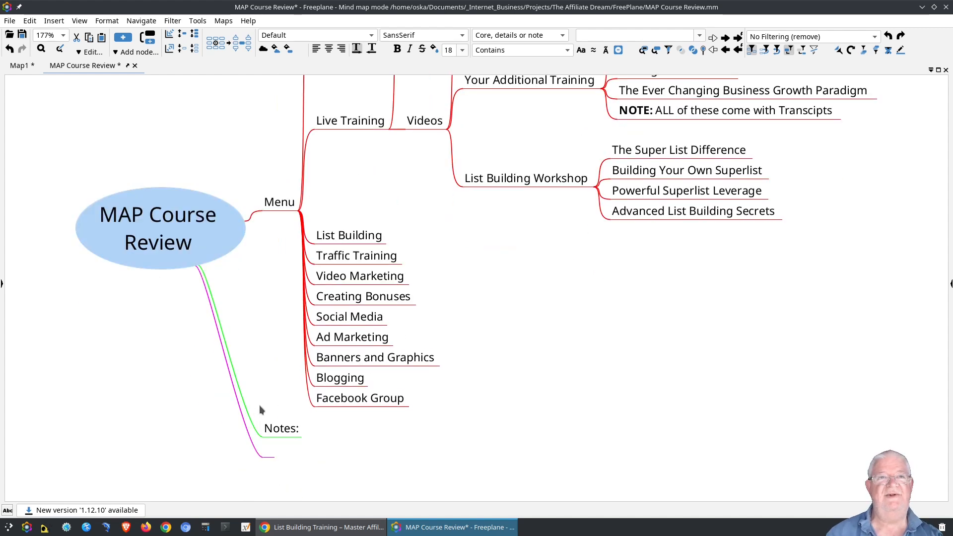
{"action": "left_click", "coordinate": [268, 455]}
{"action": "key", "text": "Delete"}
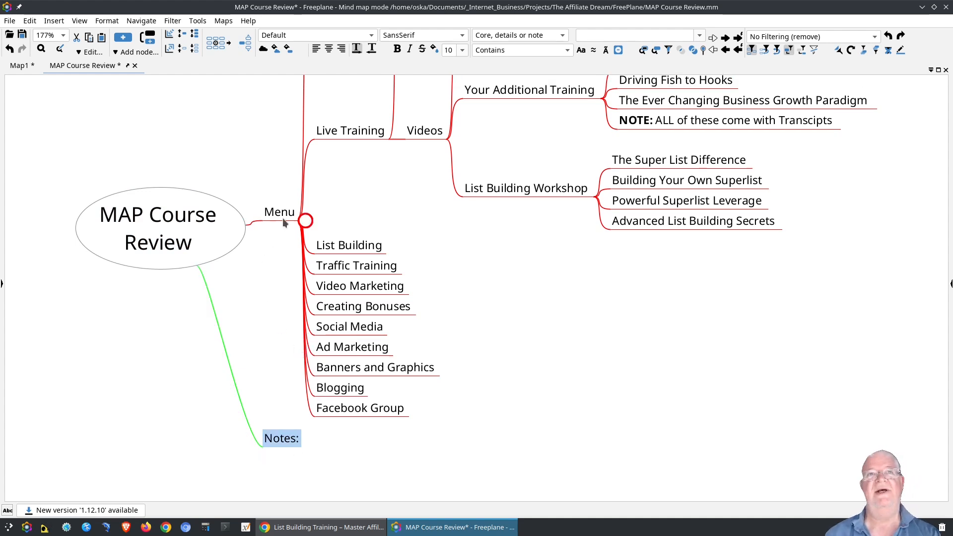
{"action": "left_click_drag", "start_coordinate": [256, 207], "coordinate": [255, 213]}
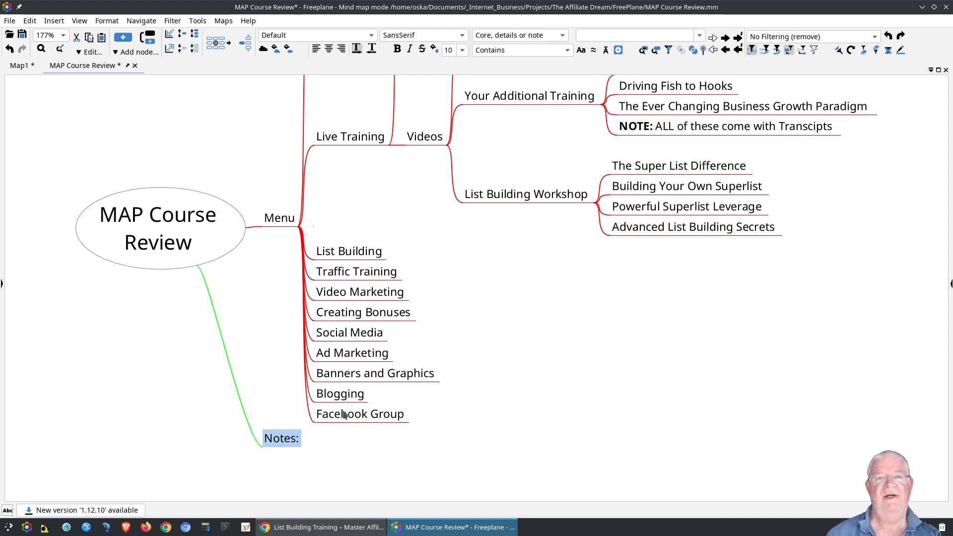
{"action": "key", "text": "ctrl+Down"}
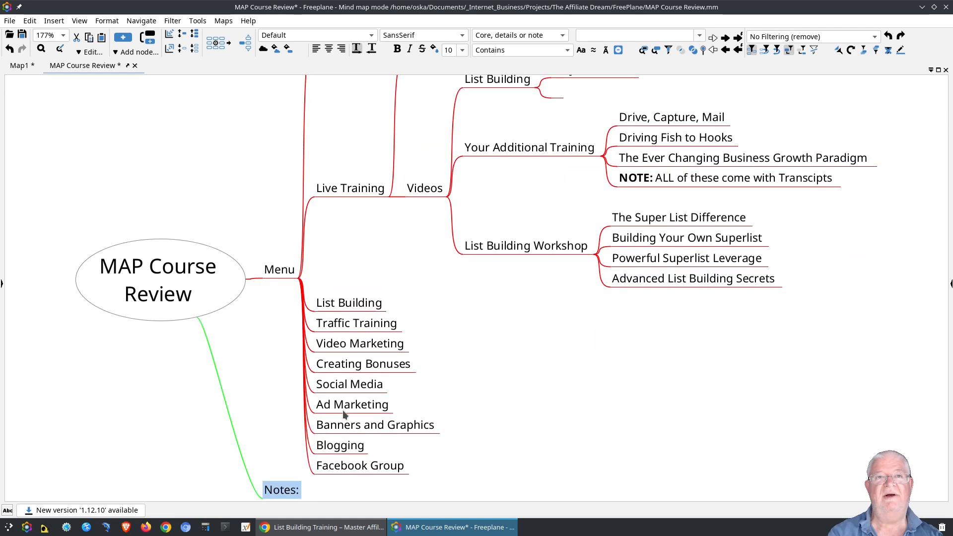
{"action": "key", "text": "ctrl+Up"}
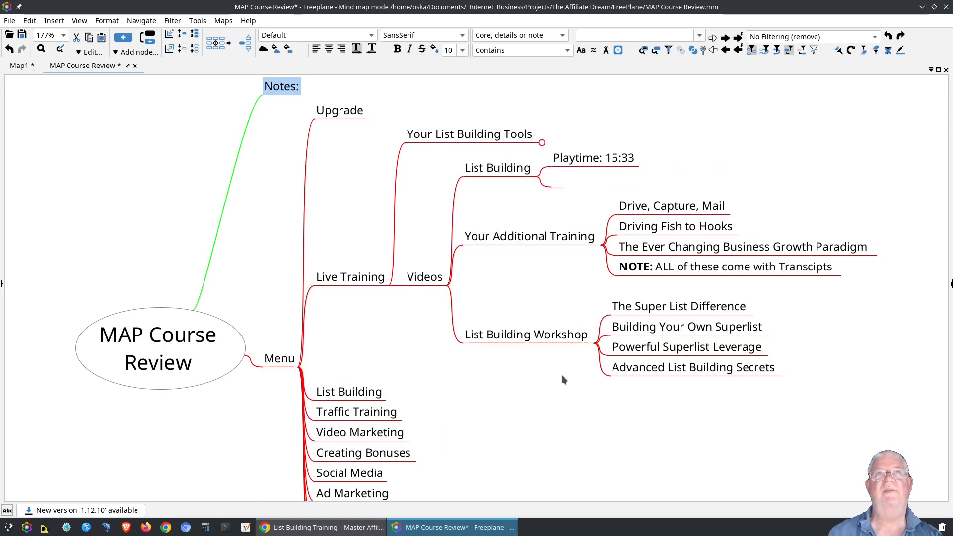
{"action": "left_click_drag", "start_coordinate": [258, 85], "coordinate": [308, 95]}
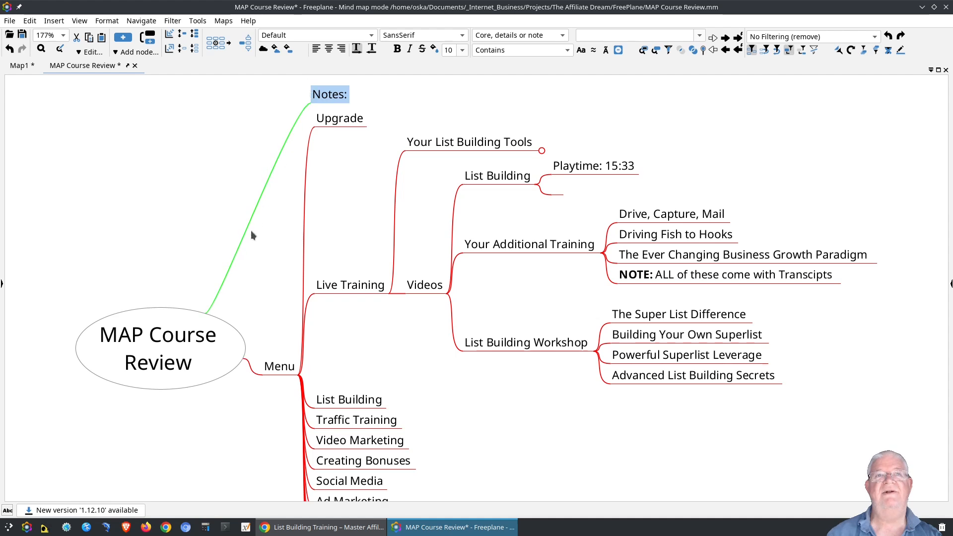
{"action": "mouse_move", "coordinate": [313, 117]}
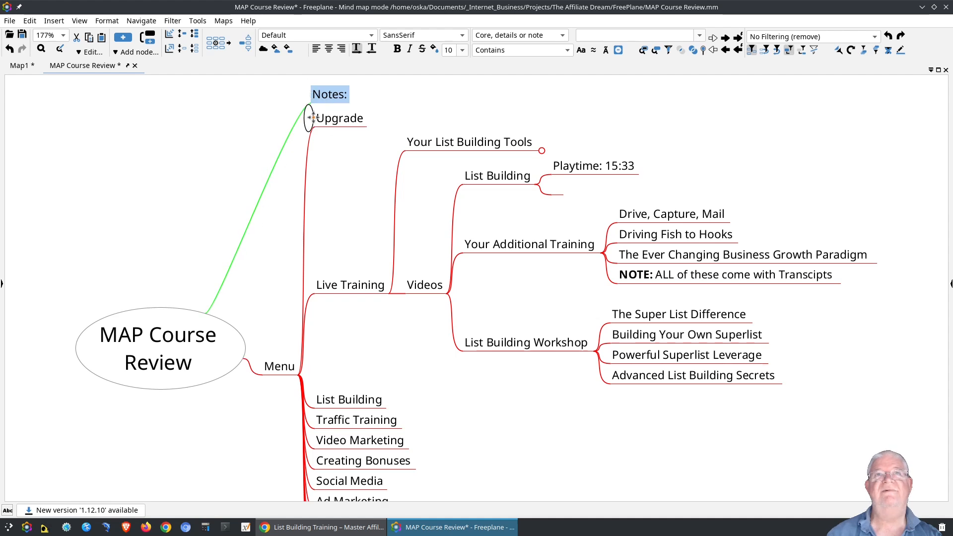
{"action": "left_click", "coordinate": [392, 293]}
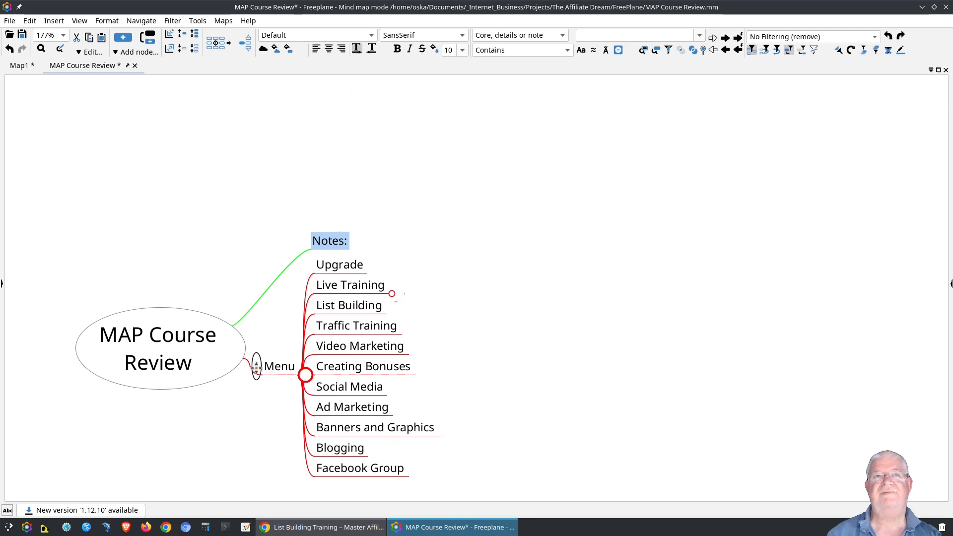
Unfold Live Training and fold its Videos and Your List Building Tools children, showing the whole Menu list.
{"action": "left_click_drag", "start_coordinate": [255, 367], "coordinate": [255, 339]}
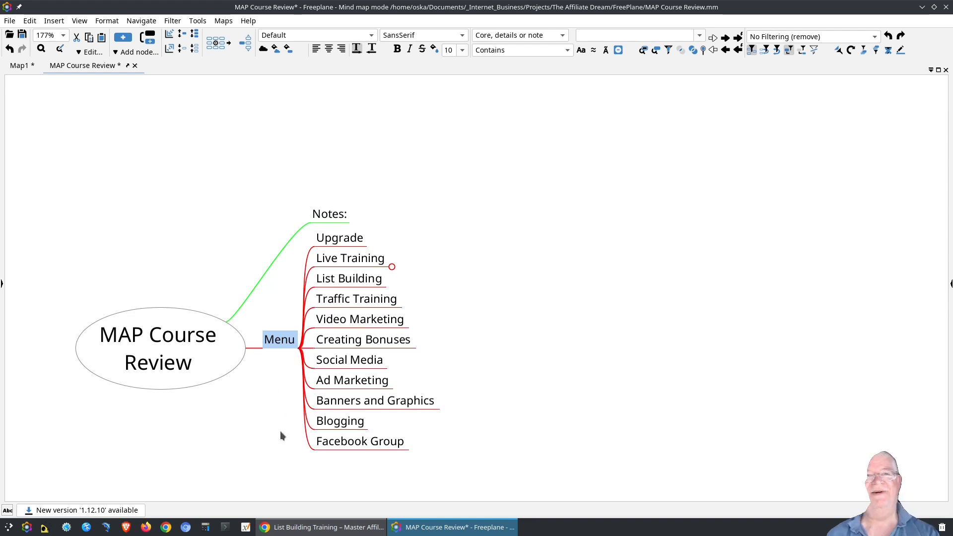
{"action": "left_click_drag", "start_coordinate": [281, 434], "coordinate": [204, 358]}
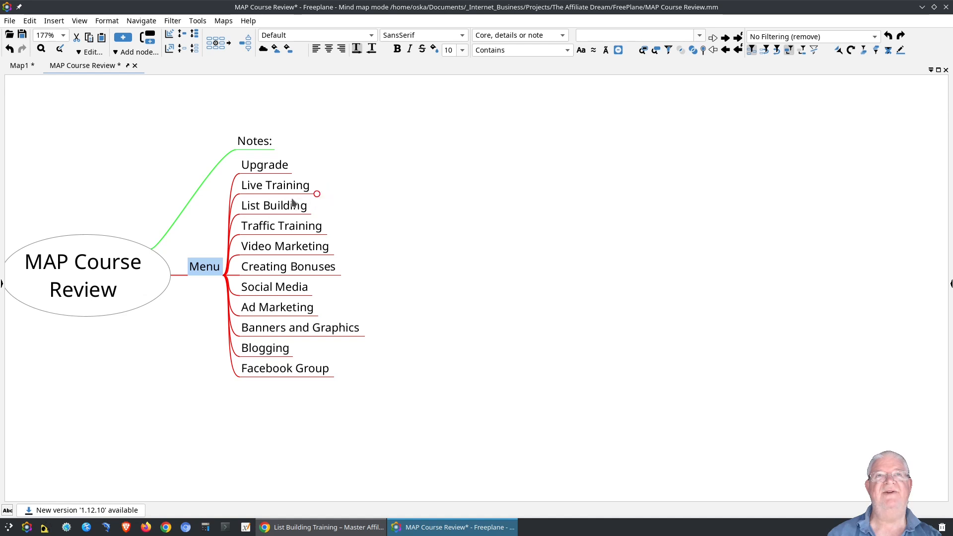
{"action": "left_click", "coordinate": [321, 195]}
{"action": "left_click_drag", "start_coordinate": [330, 213], "coordinate": [245, 347]}
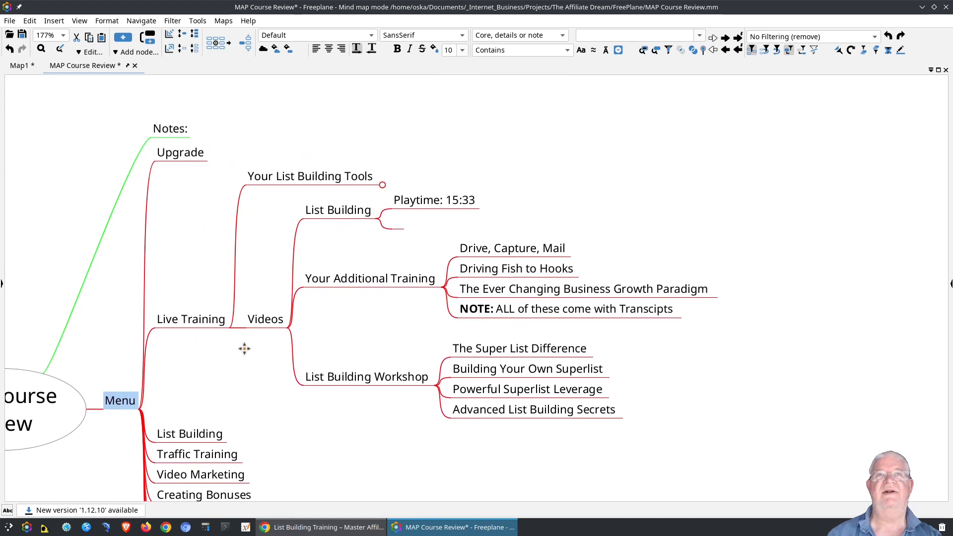
{"action": "left_click", "coordinate": [289, 330]}
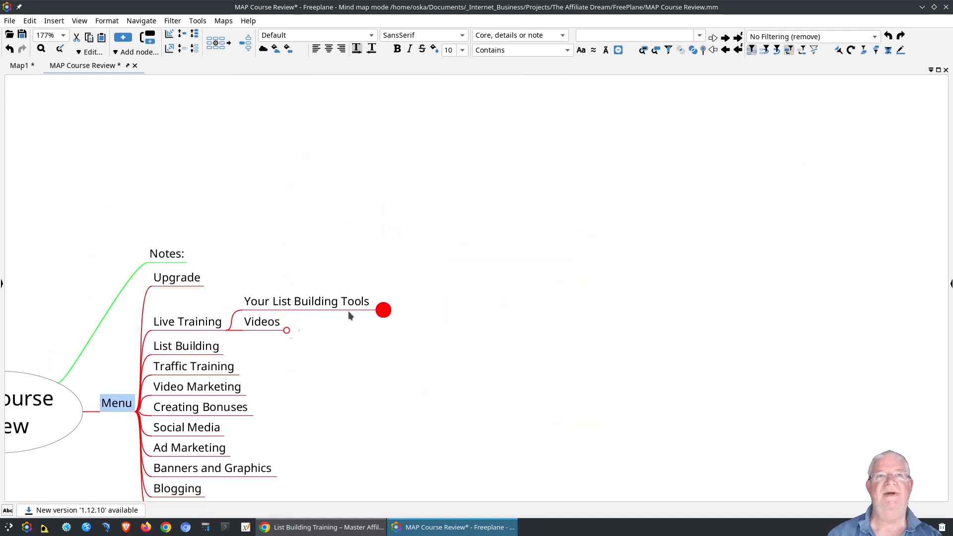
{"action": "left_click", "coordinate": [383, 311]}
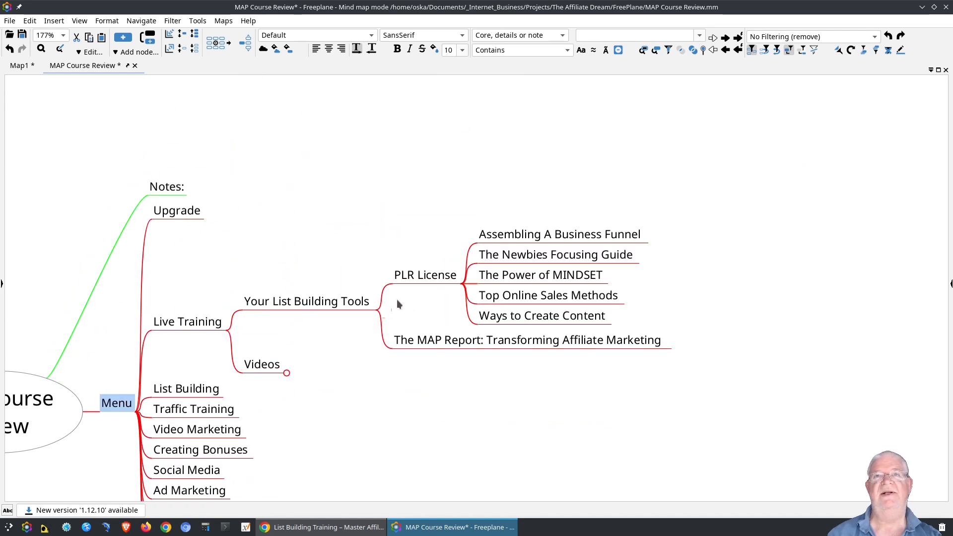
{"action": "left_click", "coordinate": [383, 309]}
{"action": "left_click", "coordinate": [290, 329]}
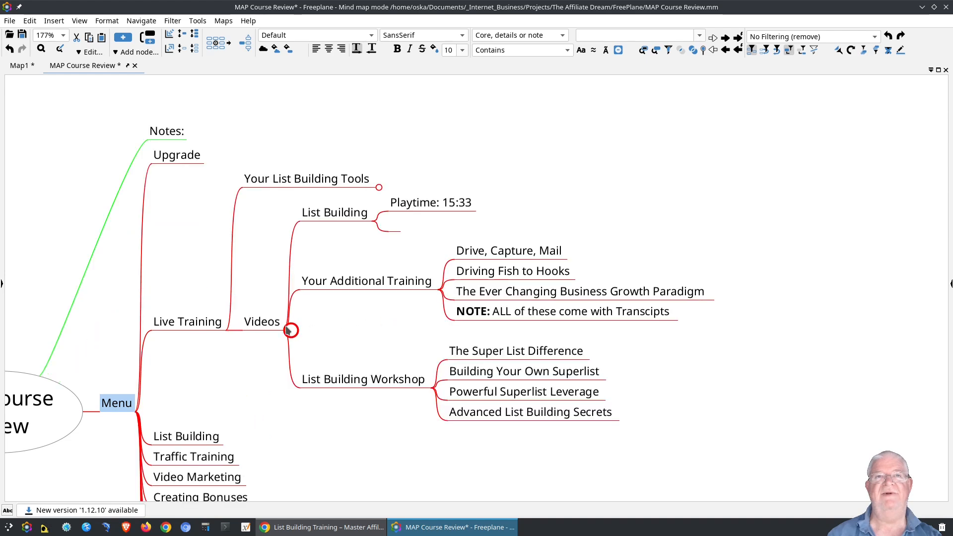
{"action": "left_click", "coordinate": [291, 331]}
{"action": "left_click_drag", "start_coordinate": [312, 247], "coordinate": [389, 156]}
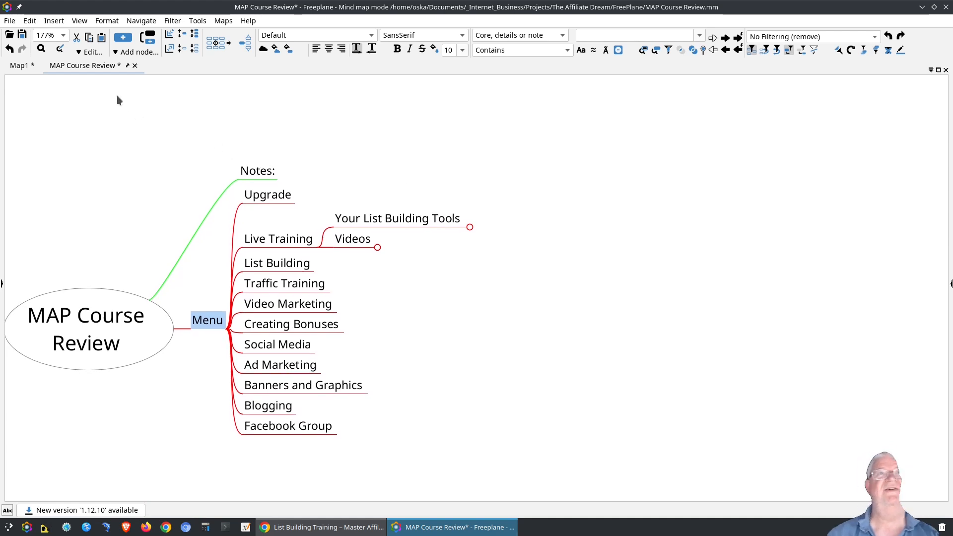
Switch the map to Outline view via View settings.
{"action": "left_click", "coordinate": [80, 22]}
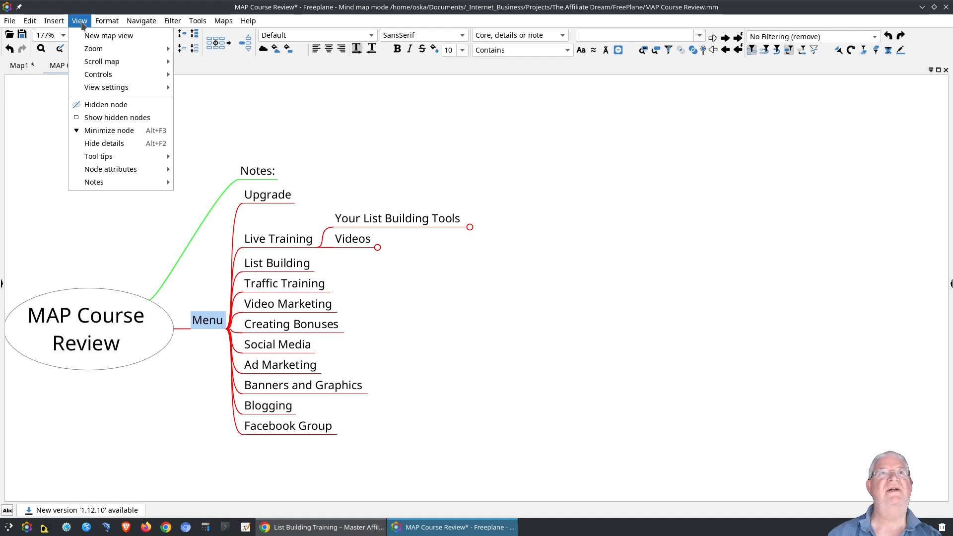
{"action": "mouse_move", "coordinate": [101, 22]}
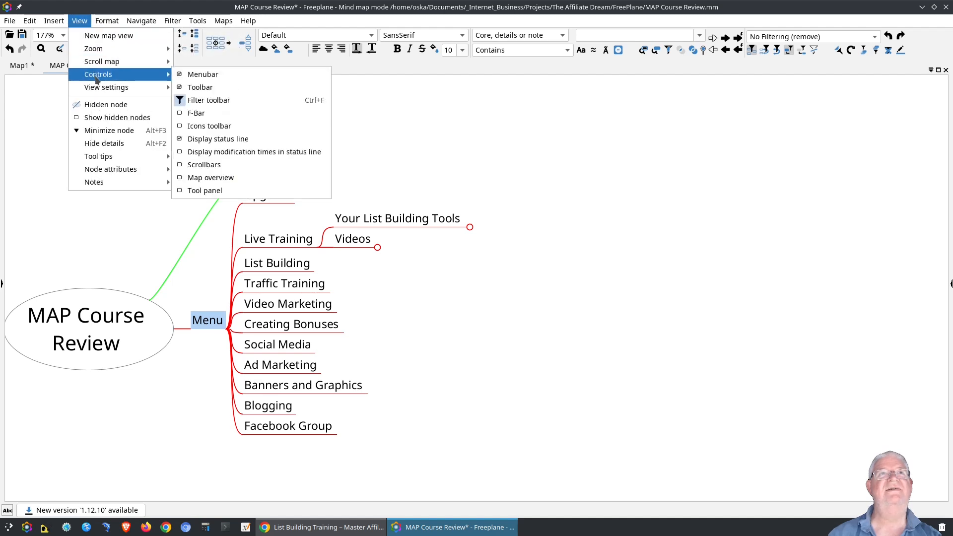
{"action": "mouse_move", "coordinate": [95, 89]}
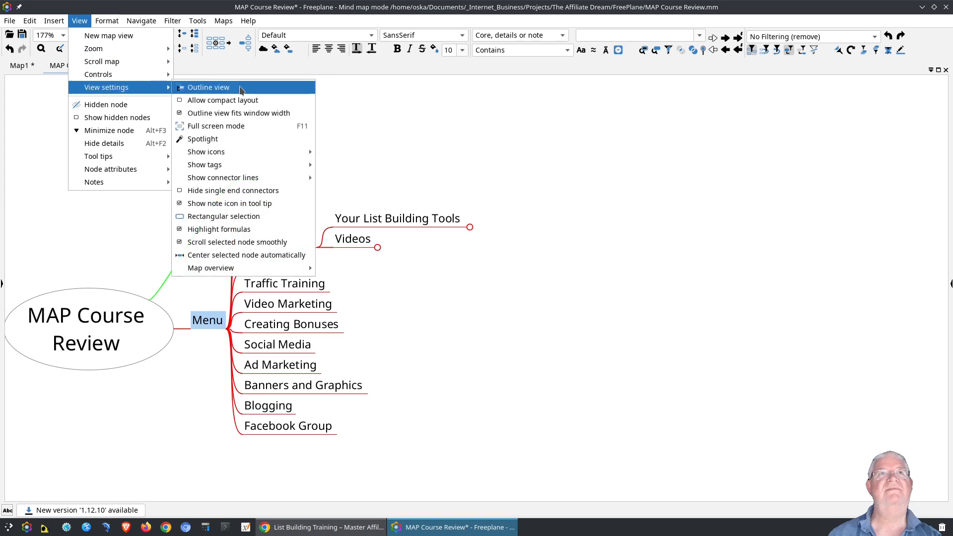
{"action": "left_click", "coordinate": [221, 88]}
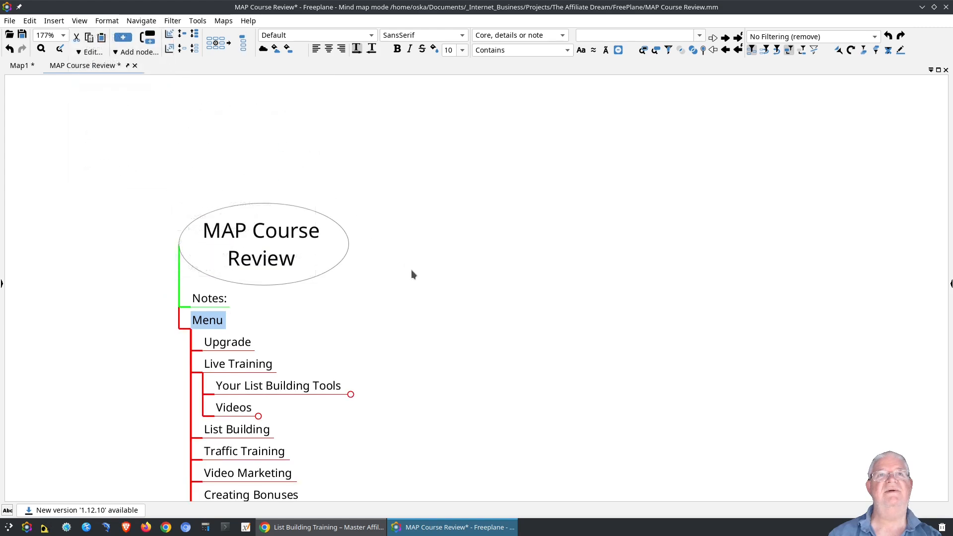
Expand Videos and Your List Building Tools in the outline and browse the Menu entries.
{"action": "left_click_drag", "start_coordinate": [411, 274], "coordinate": [412, 96]}
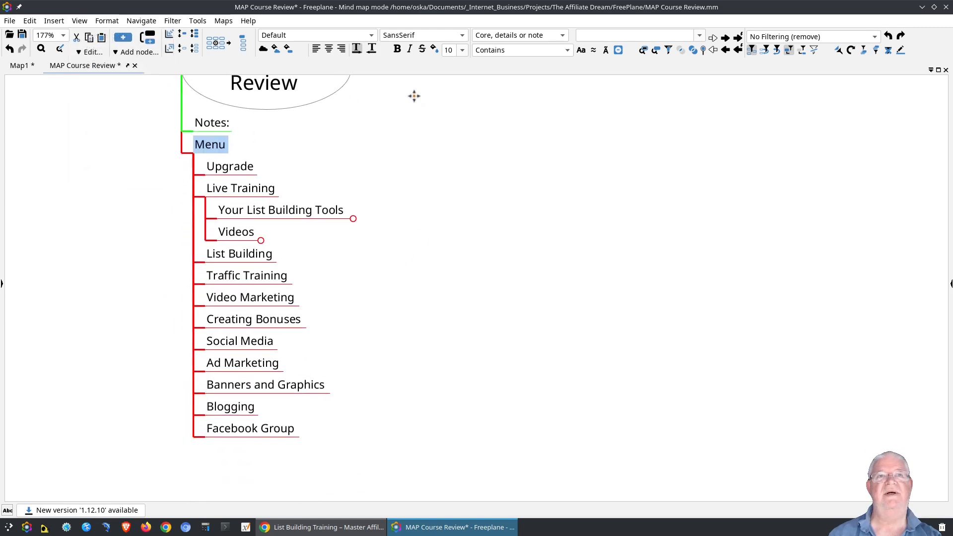
{"action": "left_click", "coordinate": [259, 246]}
{"action": "left_click", "coordinate": [351, 223]}
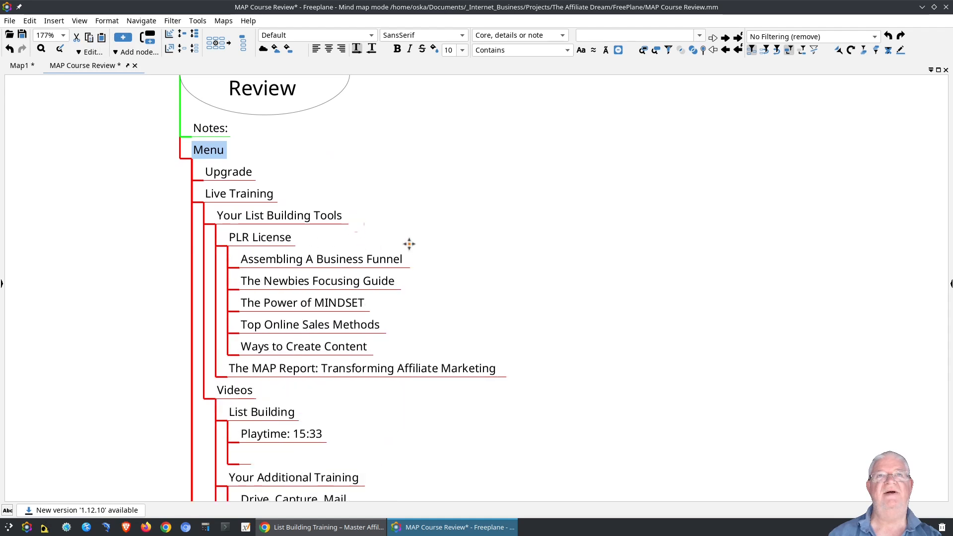
{"action": "left_click_drag", "start_coordinate": [409, 243], "coordinate": [396, 176]}
{"action": "left_click_drag", "start_coordinate": [419, 365], "coordinate": [394, 239]}
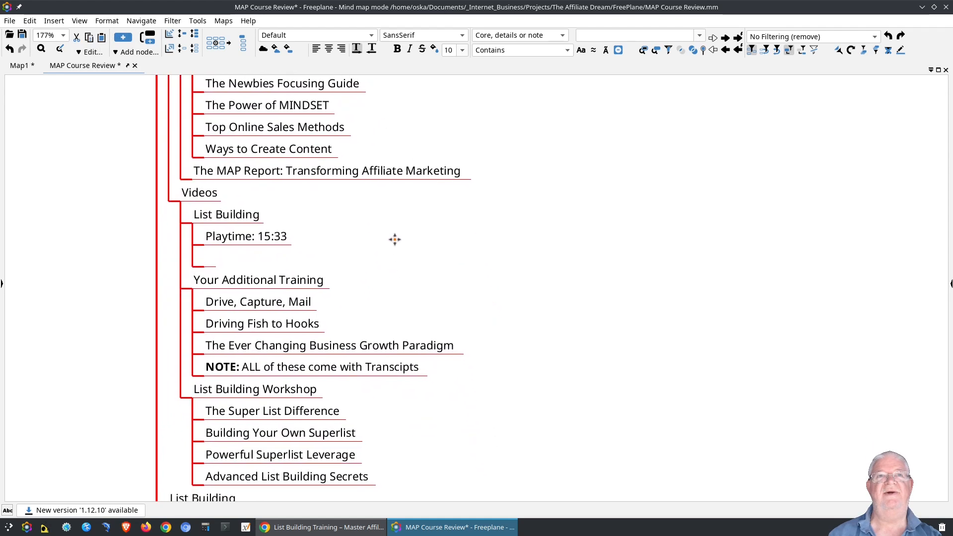
{"action": "left_click_drag", "start_coordinate": [391, 285], "coordinate": [351, 166]}
{"action": "left_click_drag", "start_coordinate": [313, 338], "coordinate": [345, 275]}
{"action": "left_click_drag", "start_coordinate": [387, 191], "coordinate": [382, 330]}
{"action": "left_click_drag", "start_coordinate": [385, 173], "coordinate": [372, 359]}
{"action": "left_click_drag", "start_coordinate": [388, 194], "coordinate": [388, 325]}
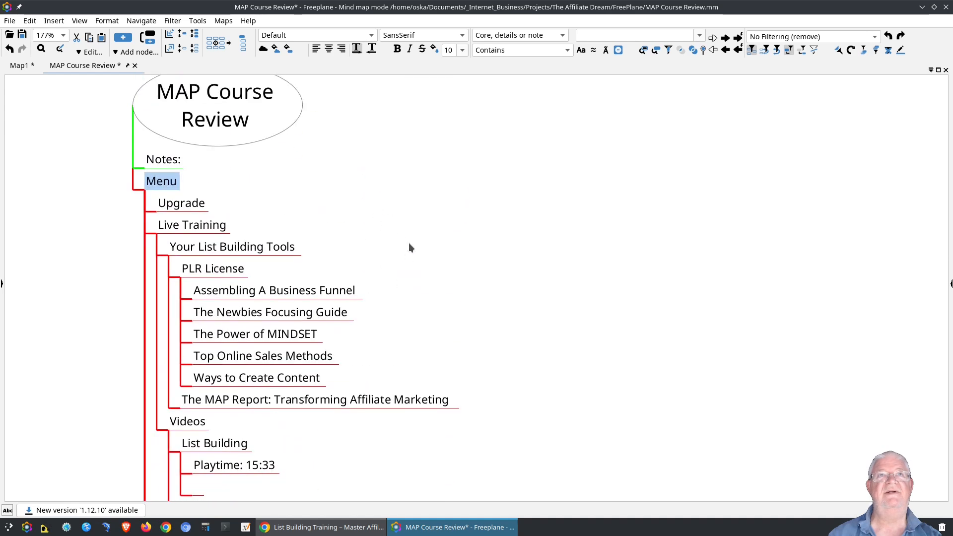
{"action": "left_click_drag", "start_coordinate": [409, 247], "coordinate": [440, 290]}
Turn Outline view off to return to the mind-map layout.
{"action": "left_click", "coordinate": [79, 21]}
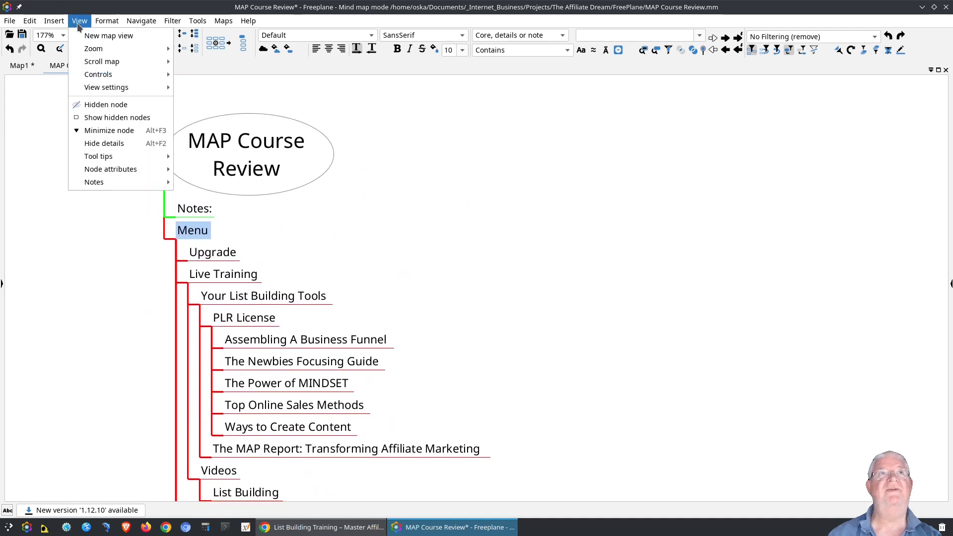
{"action": "mouse_move", "coordinate": [105, 90]}
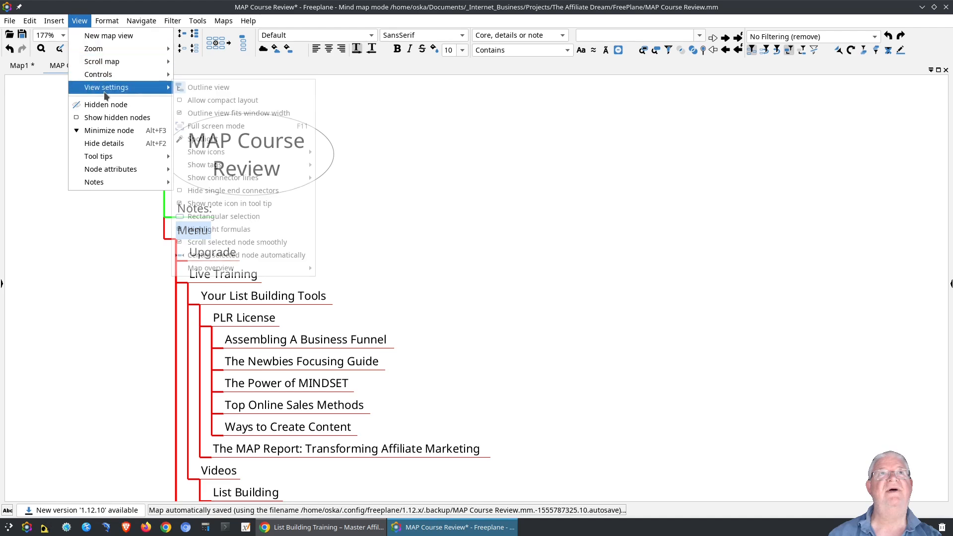
{"action": "left_click", "coordinate": [207, 89]}
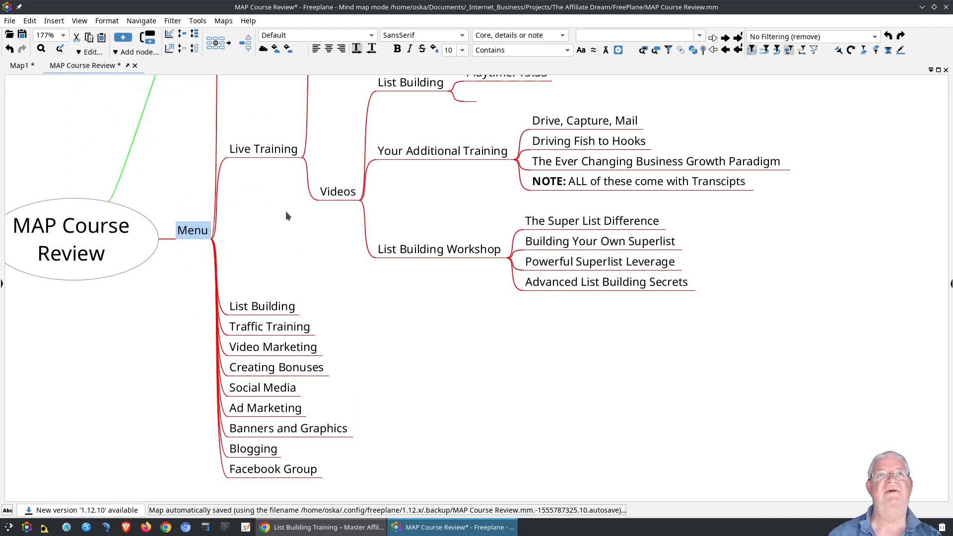
Select the Your List Building Tools node and show the Tool panel beside the map.
{"action": "left_click_drag", "start_coordinate": [285, 210], "coordinate": [235, 281]}
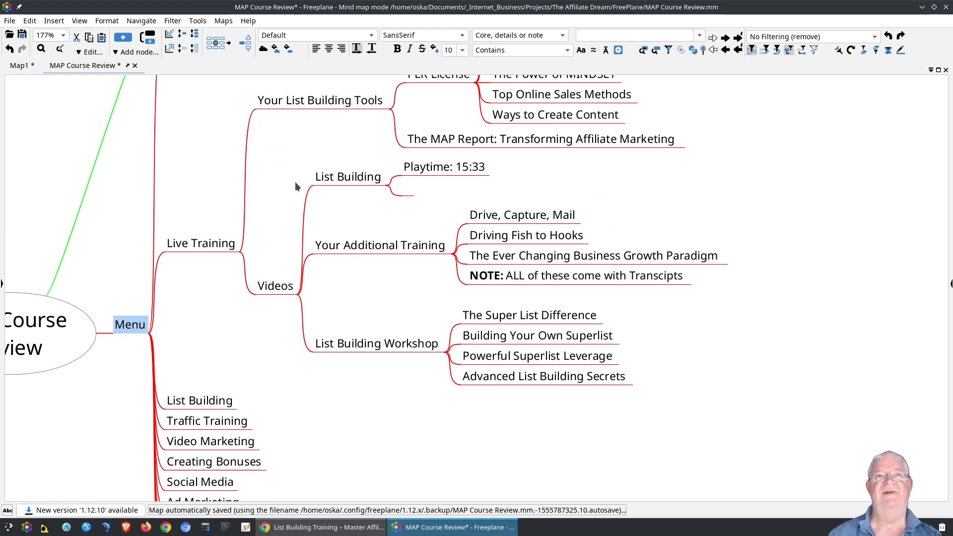
{"action": "left_click_drag", "start_coordinate": [192, 139], "coordinate": [121, 217]}
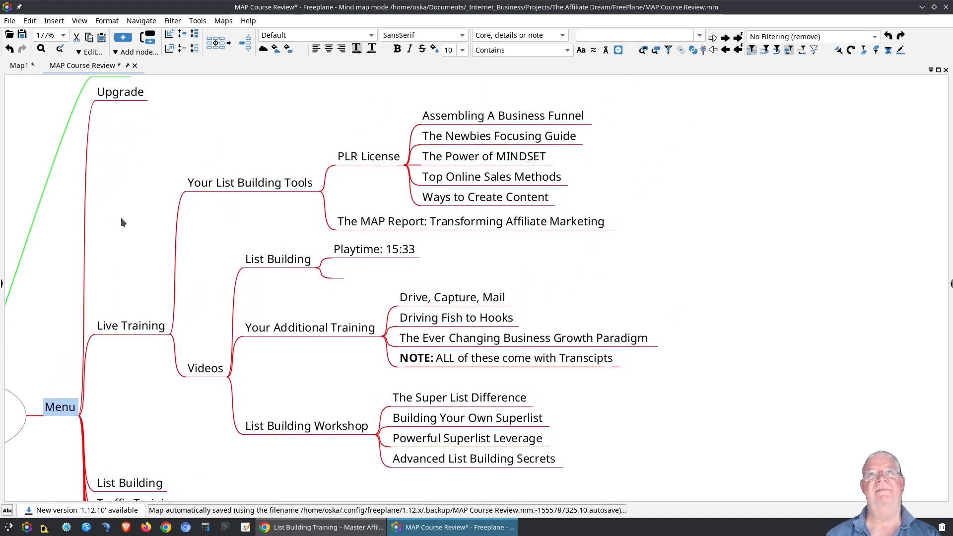
{"action": "left_click", "coordinate": [241, 185]}
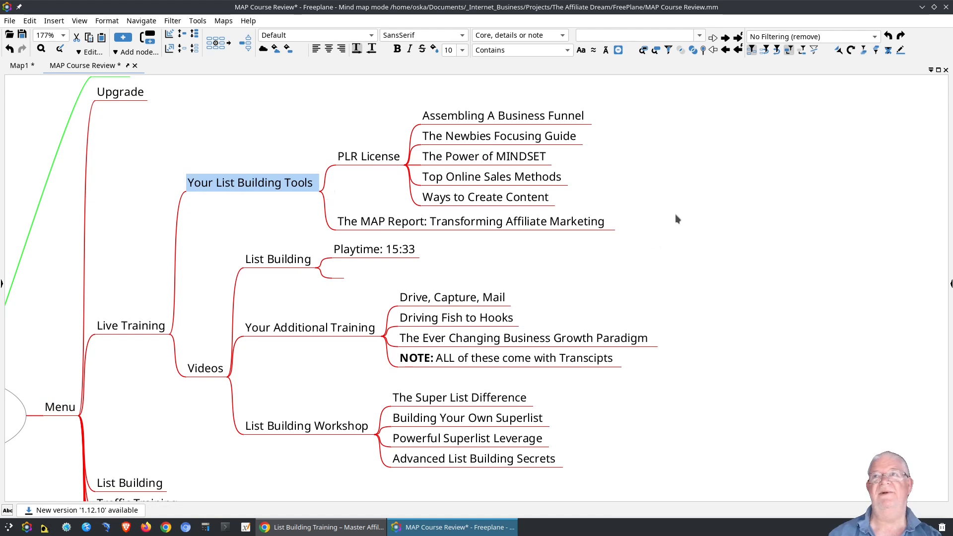
{"action": "right_click", "coordinate": [294, 109]}
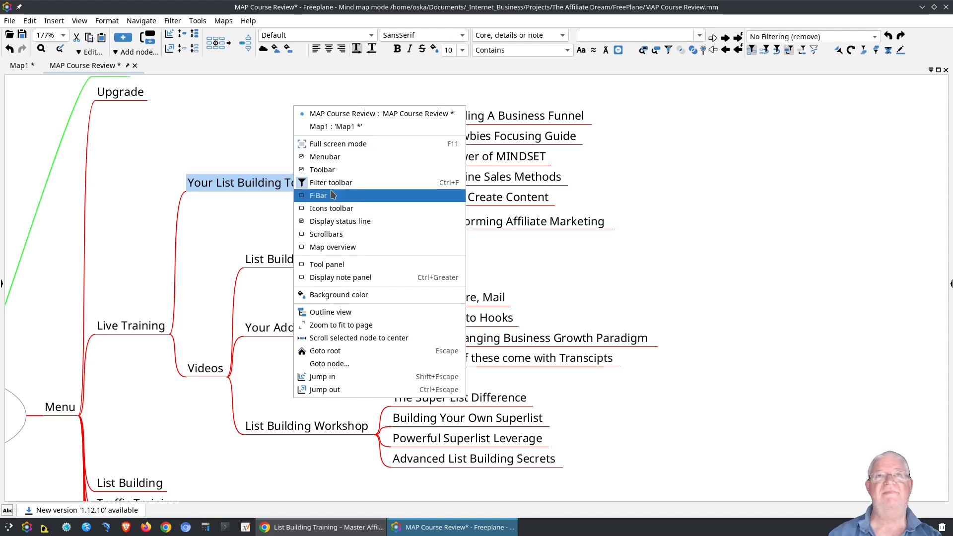
{"action": "left_click", "coordinate": [332, 264]}
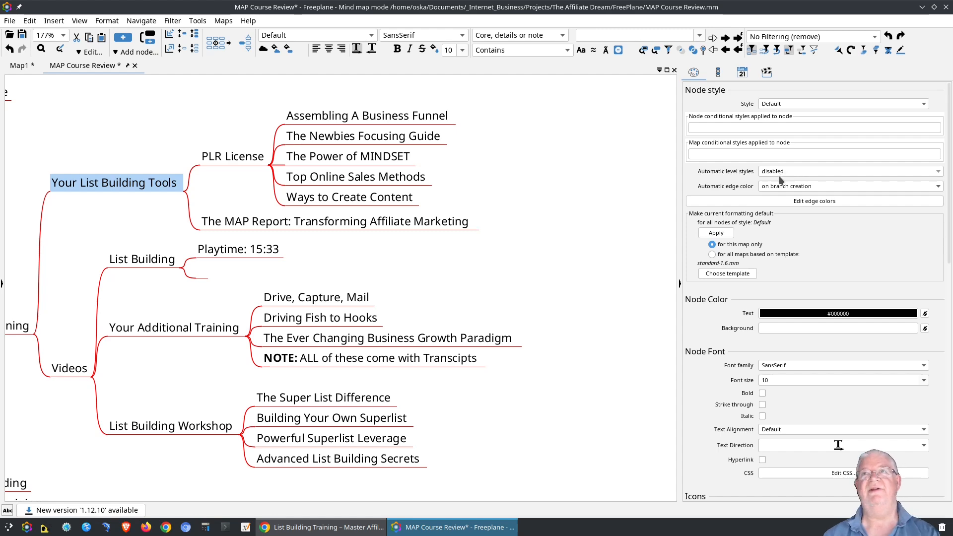
Set the selected node's shape to Bubble in the Tool panel.
{"action": "scroll", "coordinate": [779, 177], "scroll_direction": "down", "scroll_amount": 8}
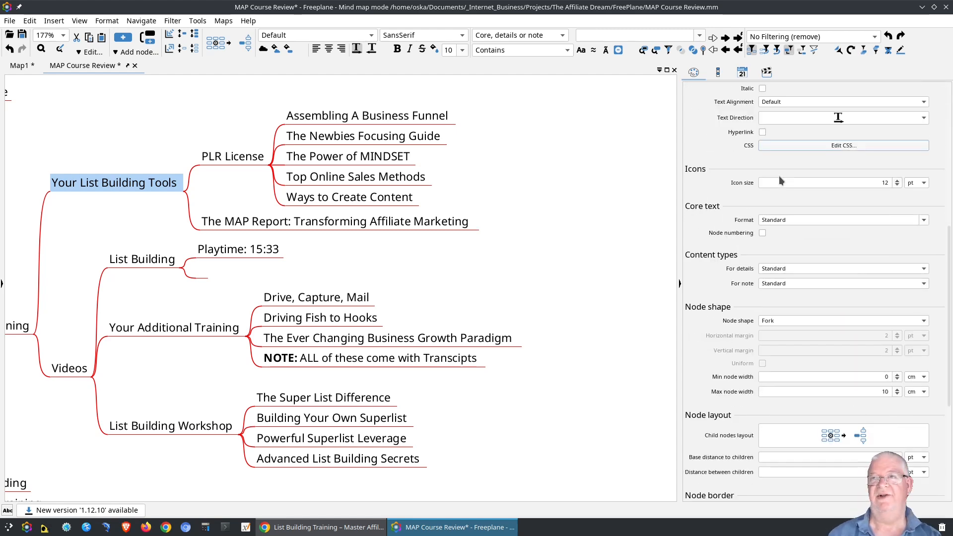
{"action": "scroll", "coordinate": [779, 176], "scroll_direction": "down", "scroll_amount": 5}
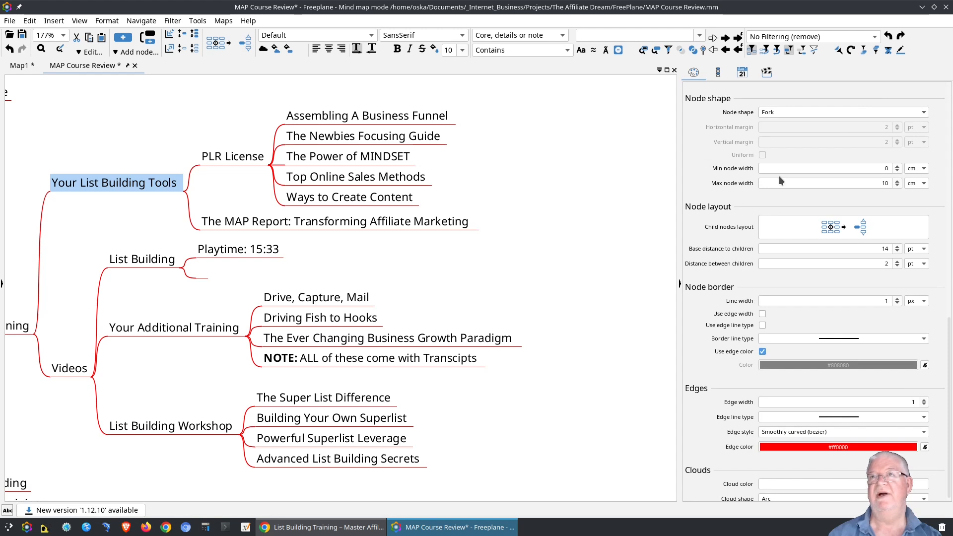
{"action": "scroll", "coordinate": [779, 176], "scroll_direction": "up", "scroll_amount": 2}
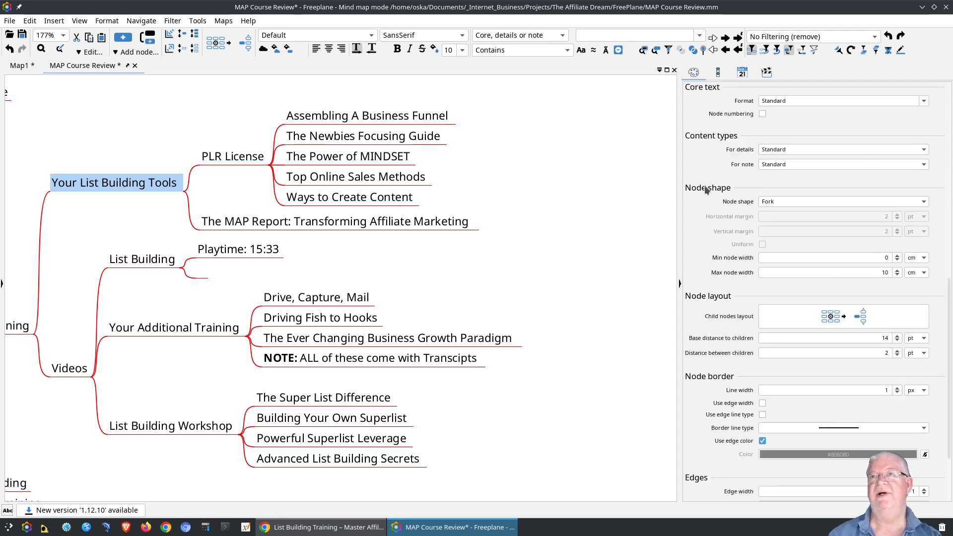
{"action": "left_click", "coordinate": [779, 201]}
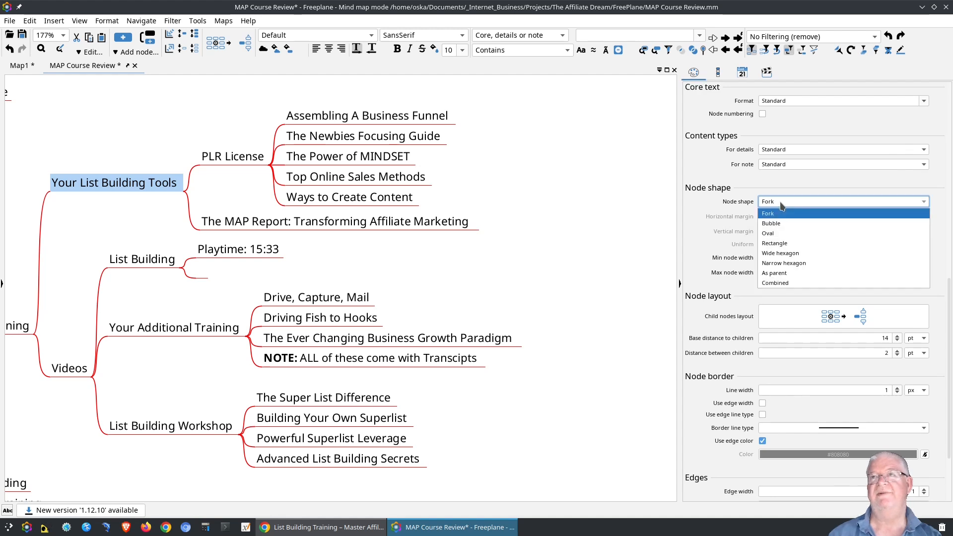
{"action": "left_click", "coordinate": [769, 224]}
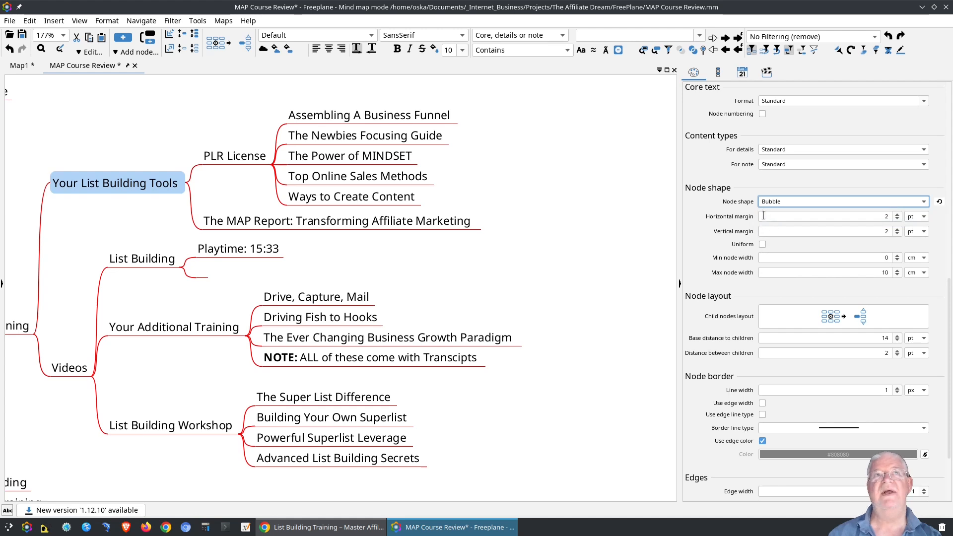
Compare with The MAP Report node, then confirm Your List Building Tools shows Bubble.
{"action": "left_click", "coordinate": [407, 222]}
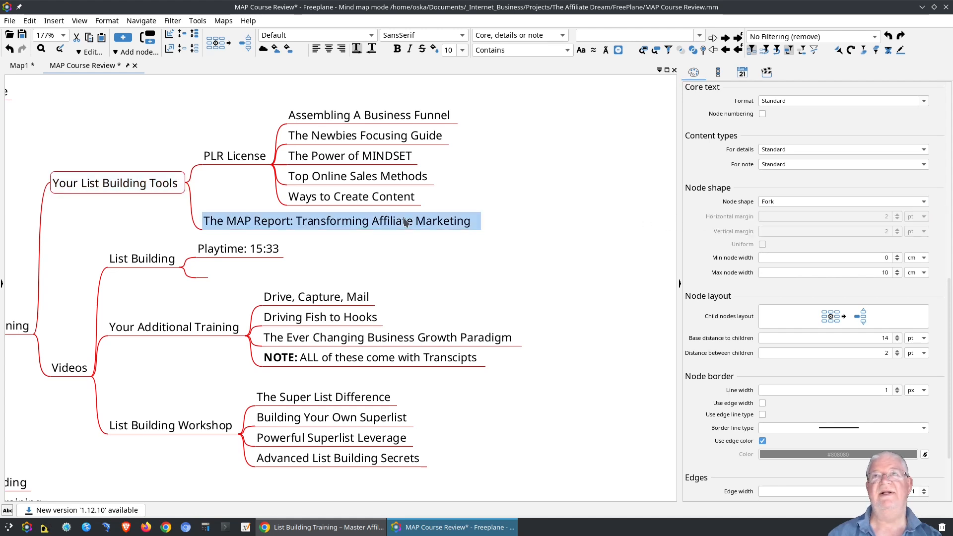
{"action": "left_click", "coordinate": [117, 187]}
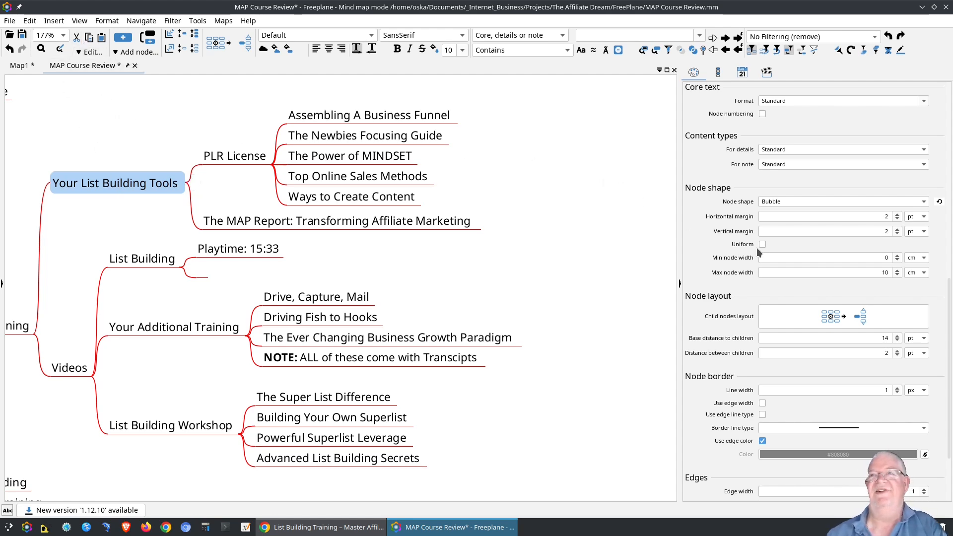
{"action": "scroll", "coordinate": [756, 248], "scroll_direction": "up", "scroll_amount": 10}
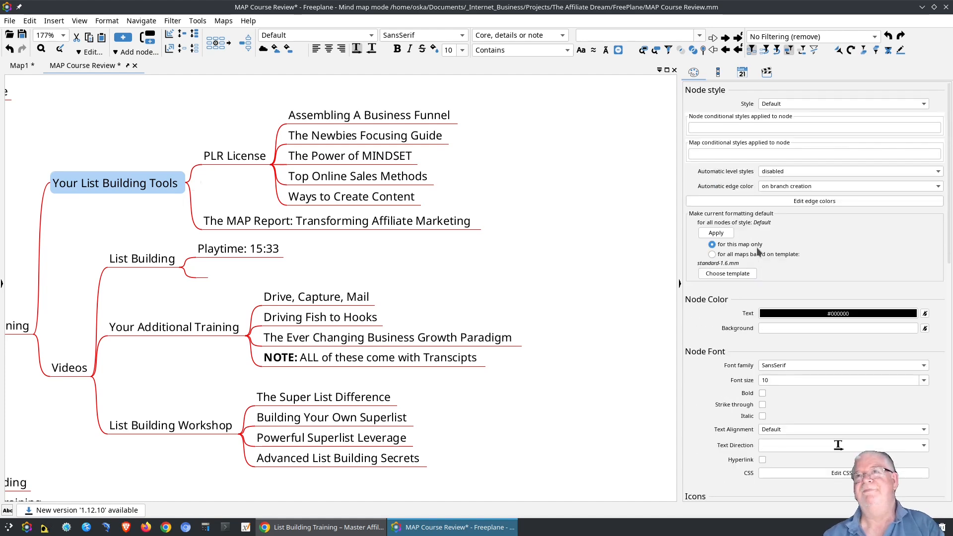
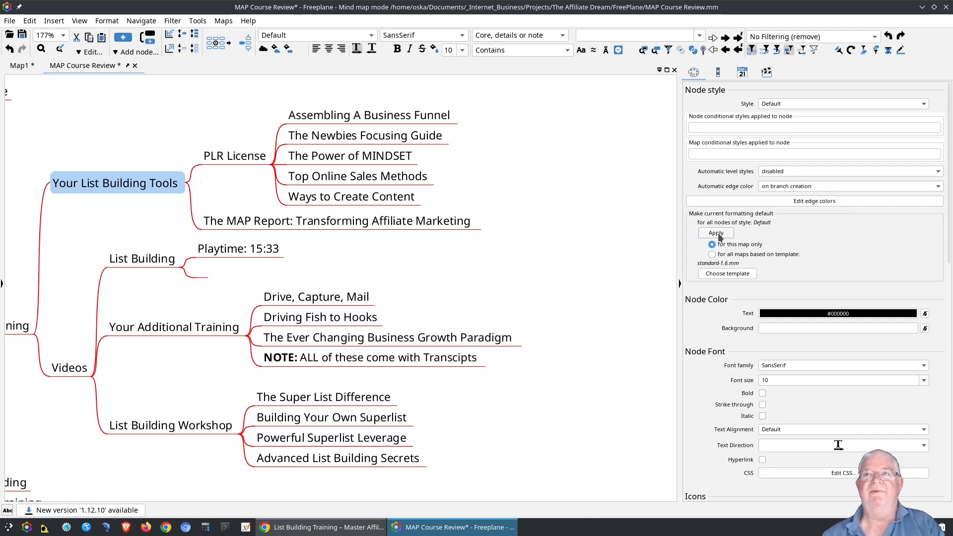
Apply the current formatting as the map-wide default so every node gets a bordered box.
{"action": "left_click", "coordinate": [717, 235]}
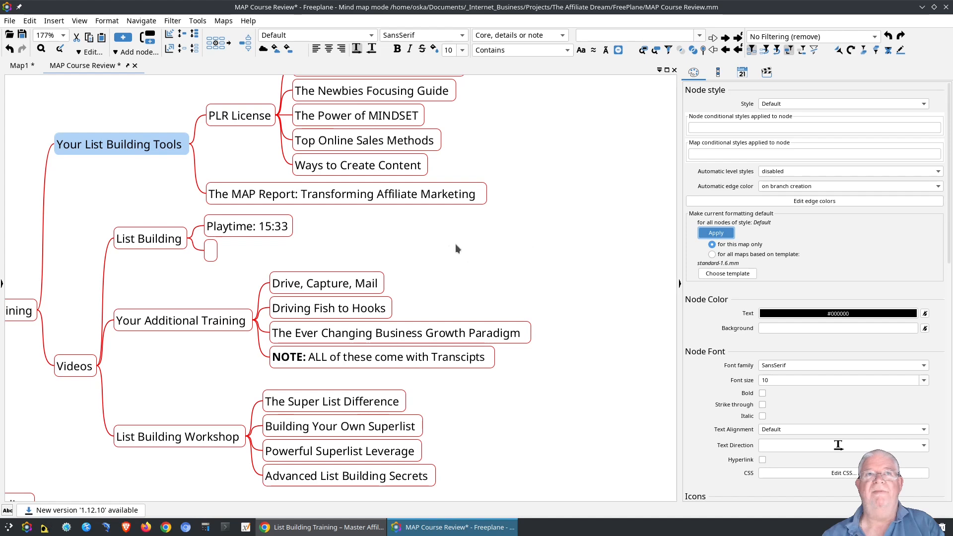
{"action": "left_click_drag", "start_coordinate": [455, 247], "coordinate": [540, 265]}
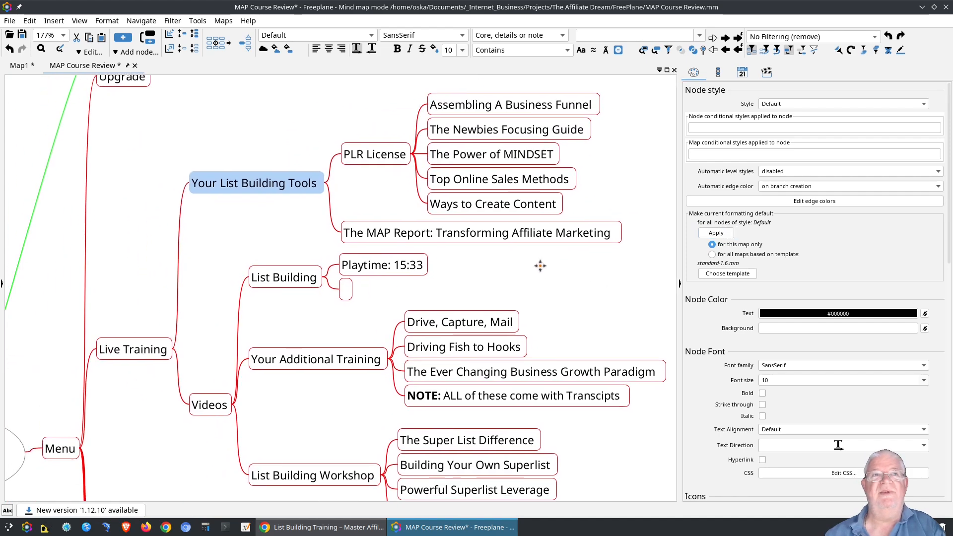
{"action": "scroll", "coordinate": [229, 292], "scroll_direction": "down", "scroll_amount": 3}
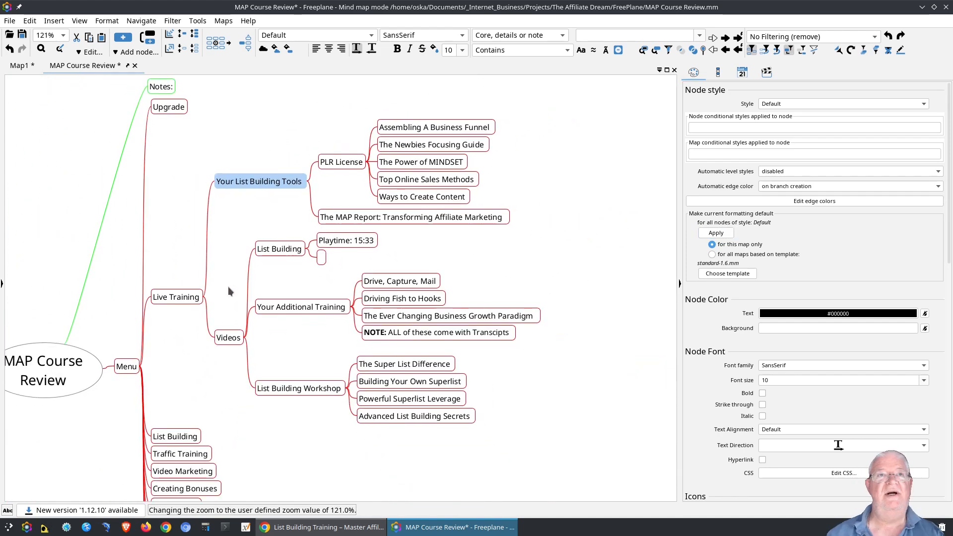
{"action": "scroll", "coordinate": [229, 291], "scroll_direction": "down", "scroll_amount": 1}
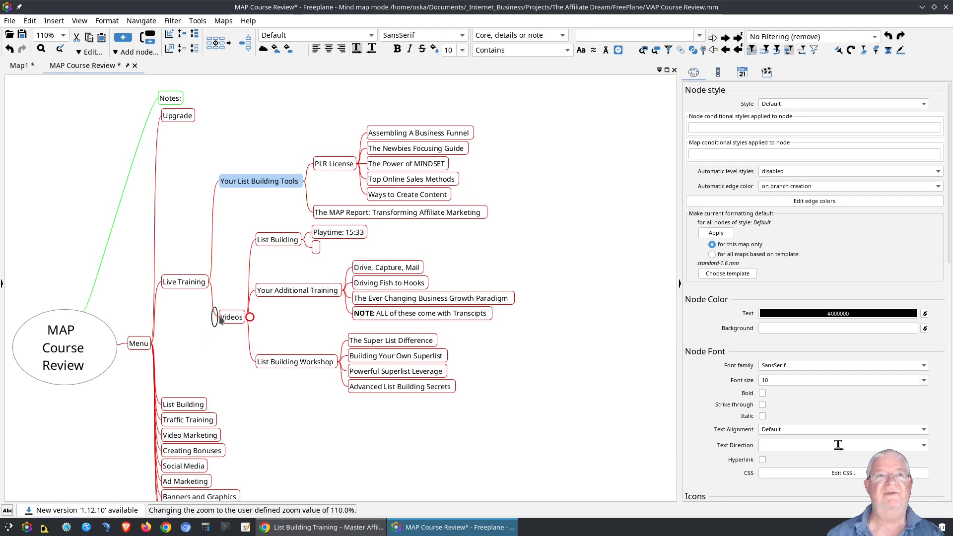
Collapse the Live Training branch and recentre the map.
{"action": "left_click", "coordinate": [211, 282]}
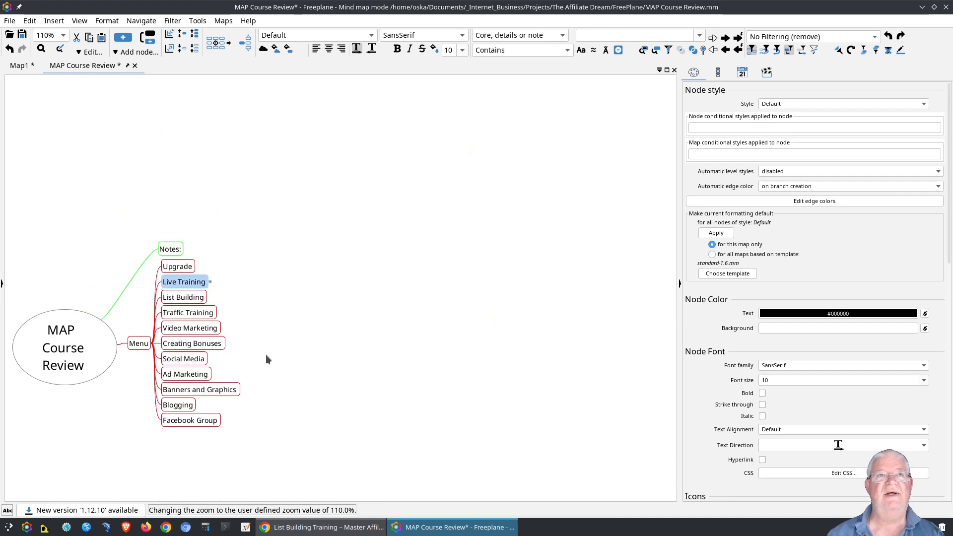
{"action": "left_click_drag", "start_coordinate": [298, 344], "coordinate": [355, 311]}
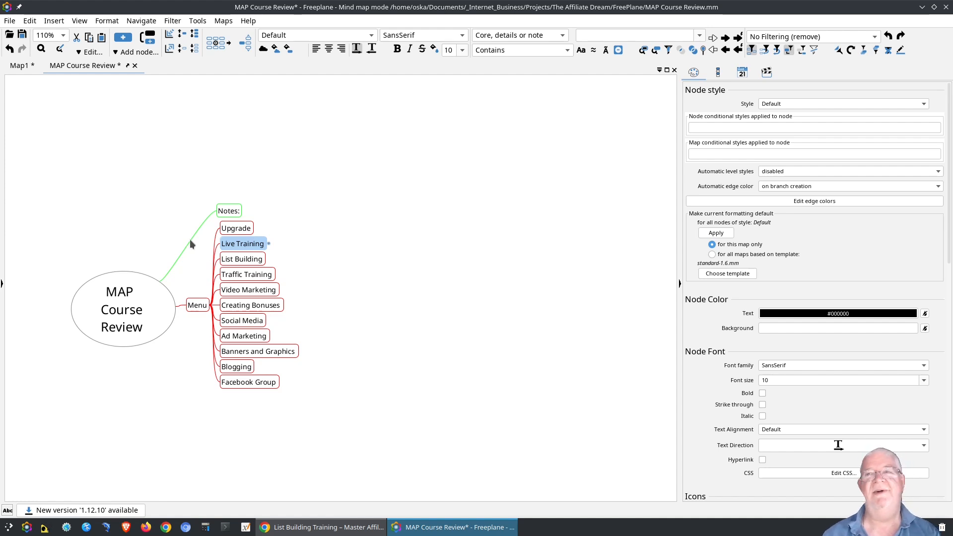
{"action": "left_click_drag", "start_coordinate": [197, 263], "coordinate": [194, 230]}
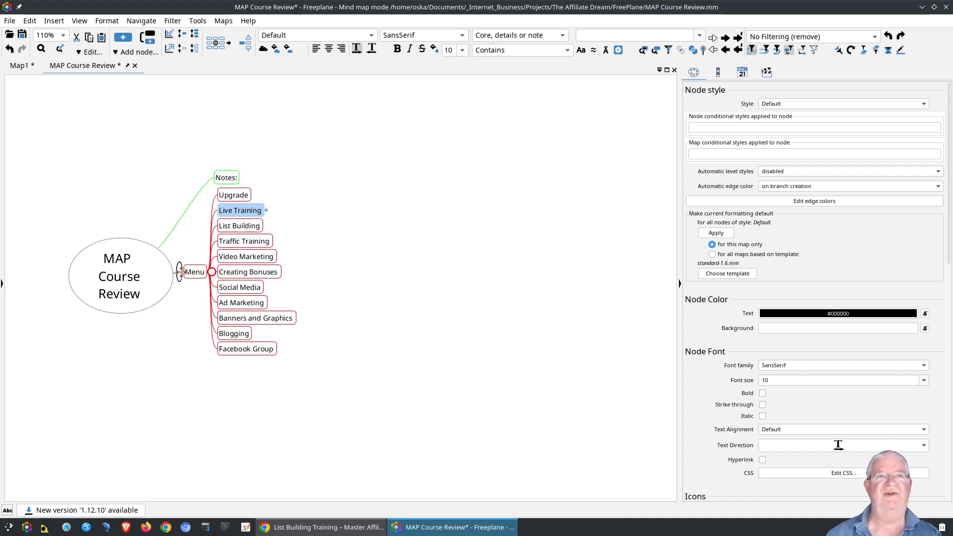
{"action": "left_click", "coordinate": [139, 295]}
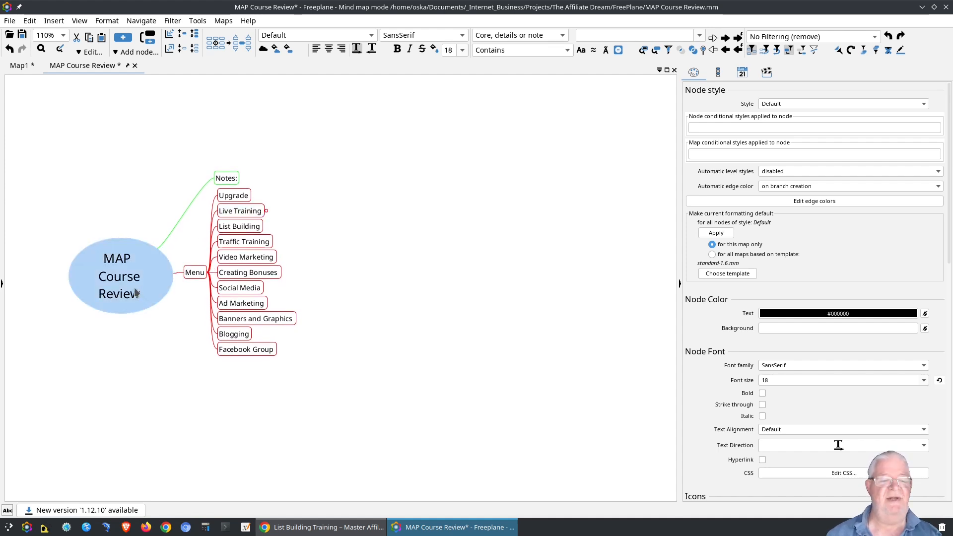
{"action": "key", "text": "Insert"}
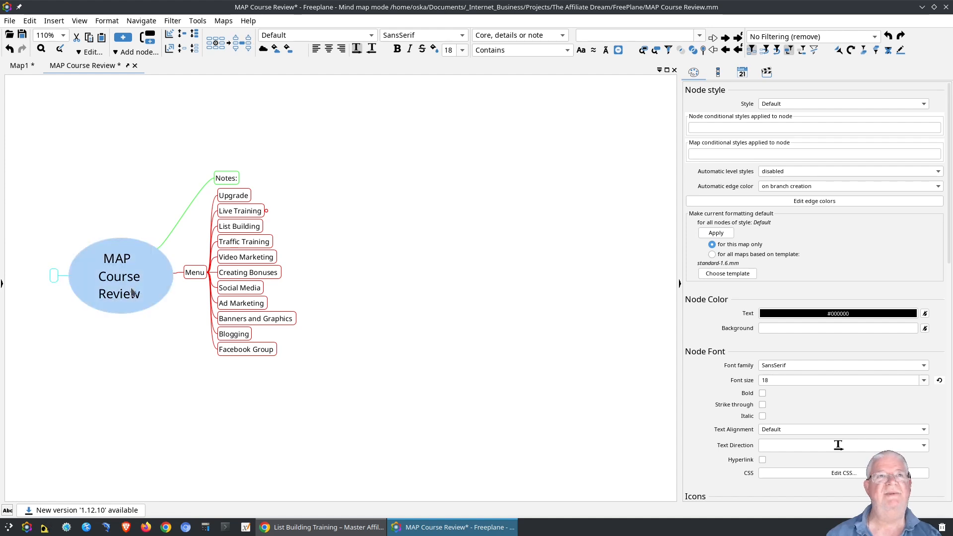
{"action": "key", "text": "Tab"}
{"action": "left_click", "coordinate": [131, 288]}
{"action": "key", "text": "Tab"}
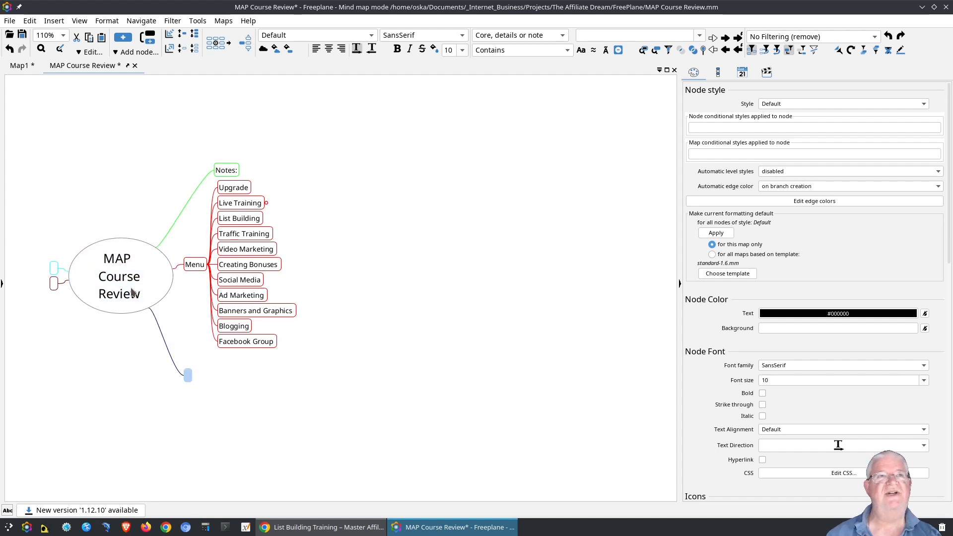
{"action": "left_click", "coordinate": [131, 291]}
{"action": "key", "text": "Tab"}
{"action": "left_click", "coordinate": [131, 291]}
{"action": "key", "text": "Tab"}
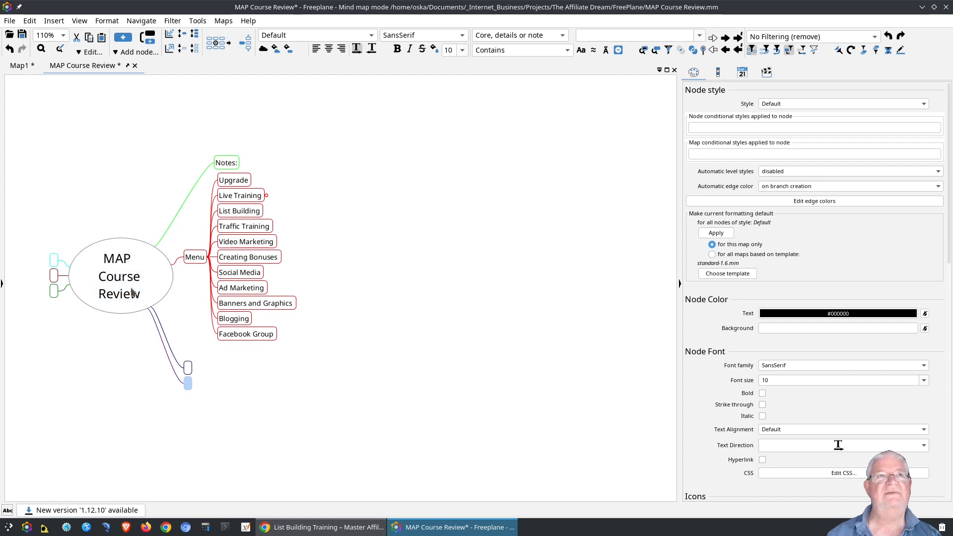
{"action": "left_click", "coordinate": [131, 291]}
{"action": "key", "text": "Tab"}
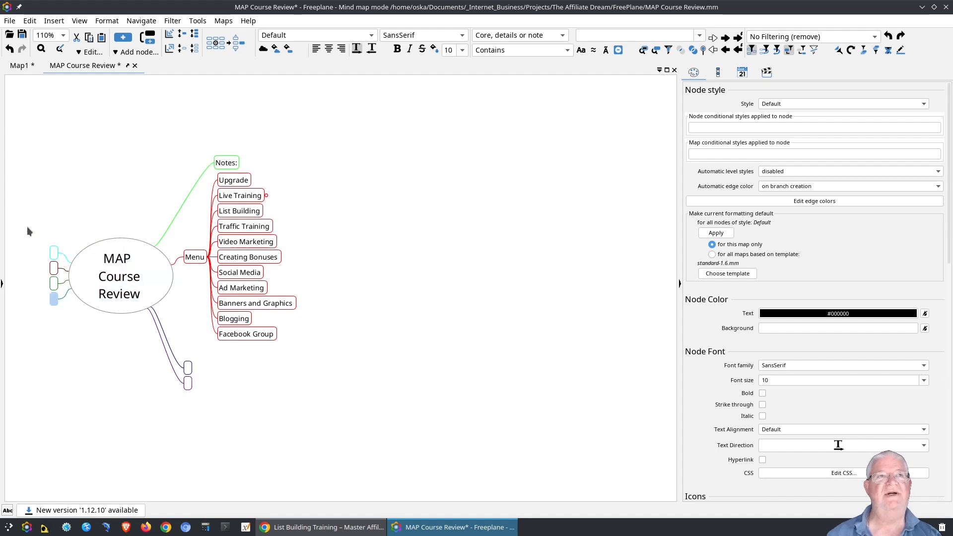
{"action": "left_click_drag", "start_coordinate": [27, 227], "coordinate": [61, 283]}
{"action": "left_click", "coordinate": [88, 308]}
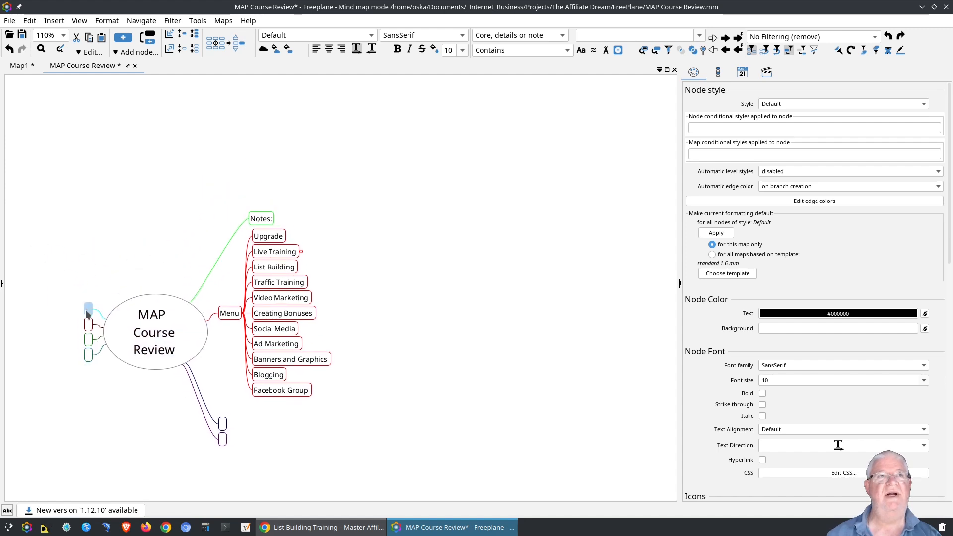
{"action": "left_click", "coordinate": [88, 323]}
{"action": "left_click", "coordinate": [89, 308]}
{"action": "left_click", "coordinate": [88, 339], "text": "shift"}
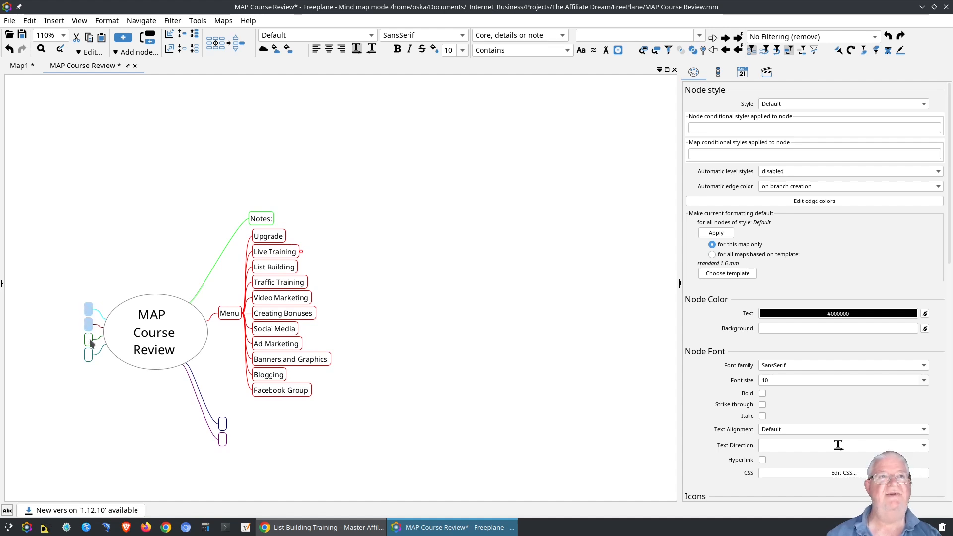
{"action": "left_click", "coordinate": [89, 355], "text": "shift"}
{"action": "key", "text": "Delete"}
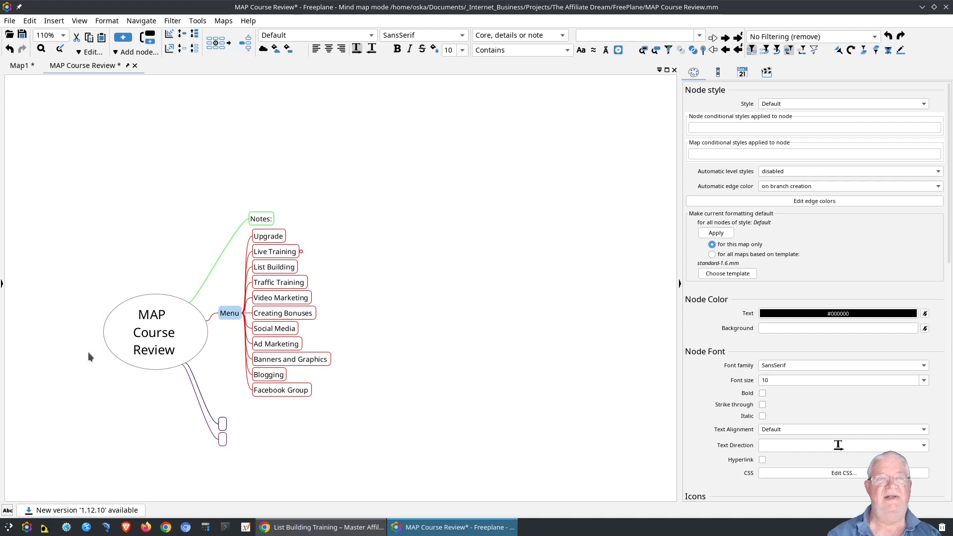
{"action": "left_click", "coordinate": [223, 425]}
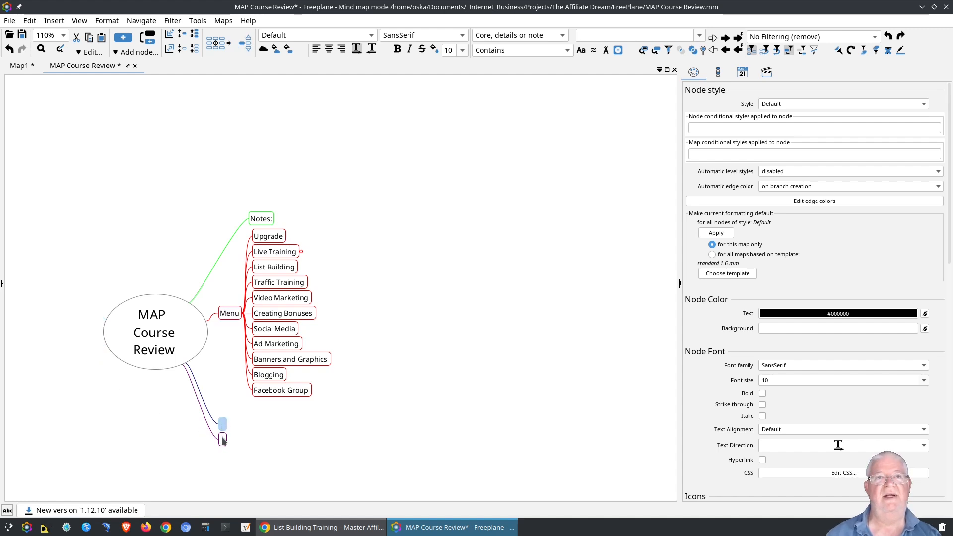
{"action": "key", "text": "Delete"}
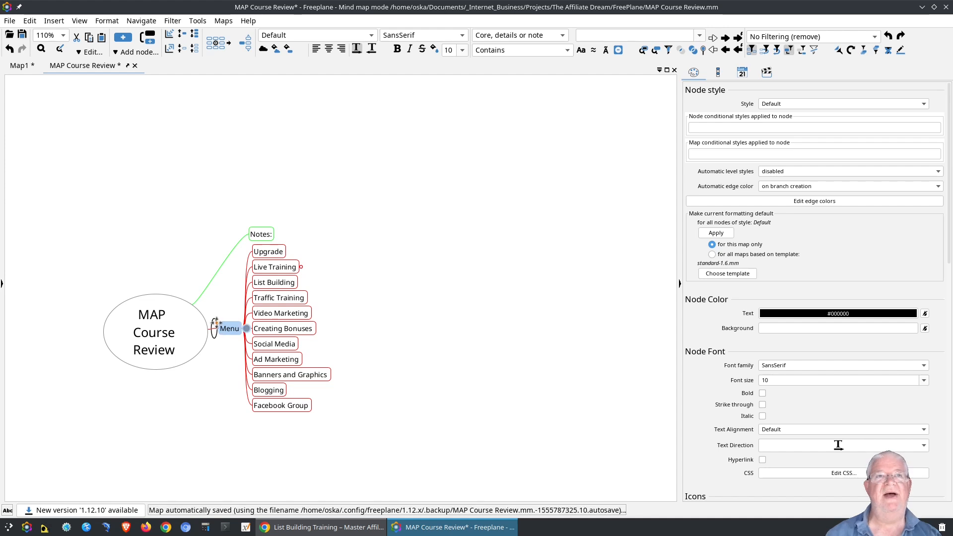
{"action": "left_click_drag", "start_coordinate": [216, 322], "coordinate": [217, 323]}
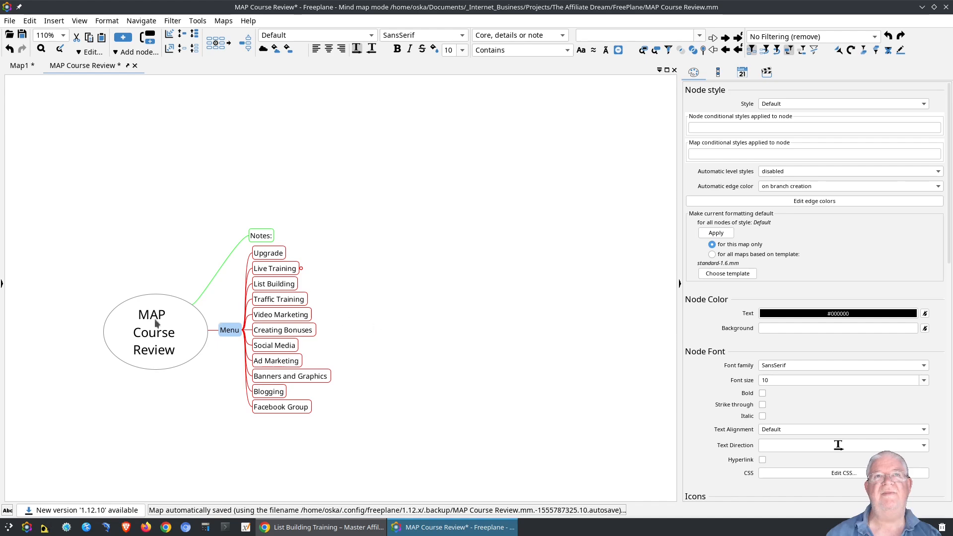
{"action": "left_click", "coordinate": [139, 320]}
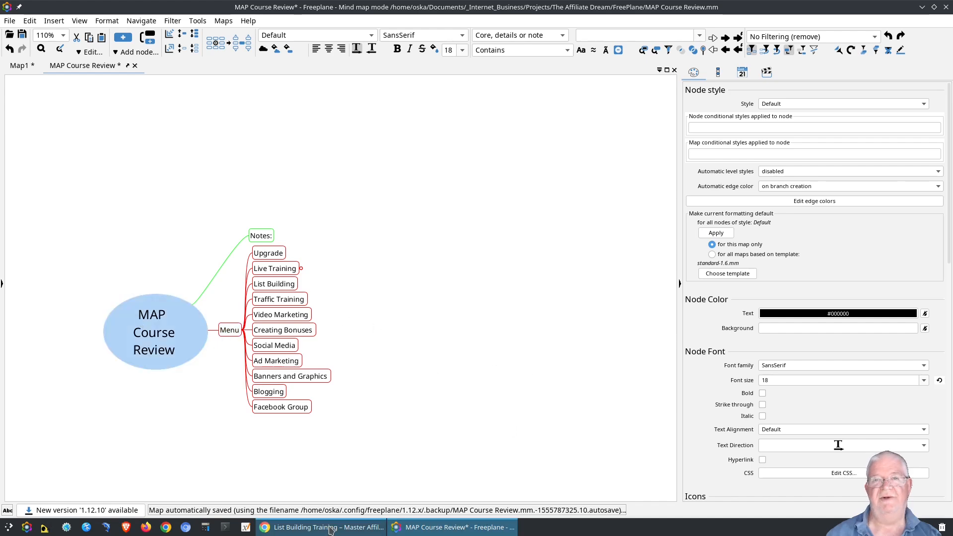
{"action": "left_click", "coordinate": [416, 529]}
{"action": "left_click", "coordinate": [416, 529]}
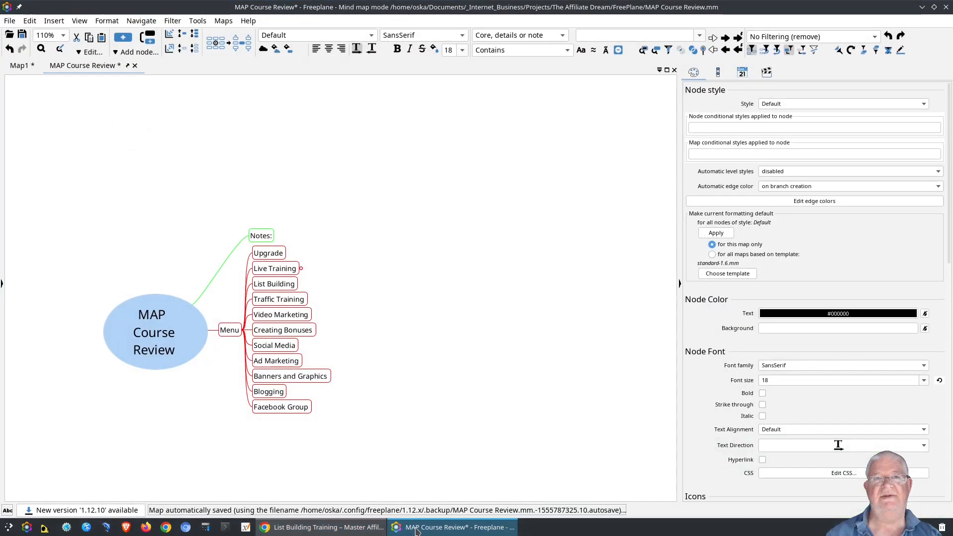
{"action": "left_click", "coordinate": [331, 529]}
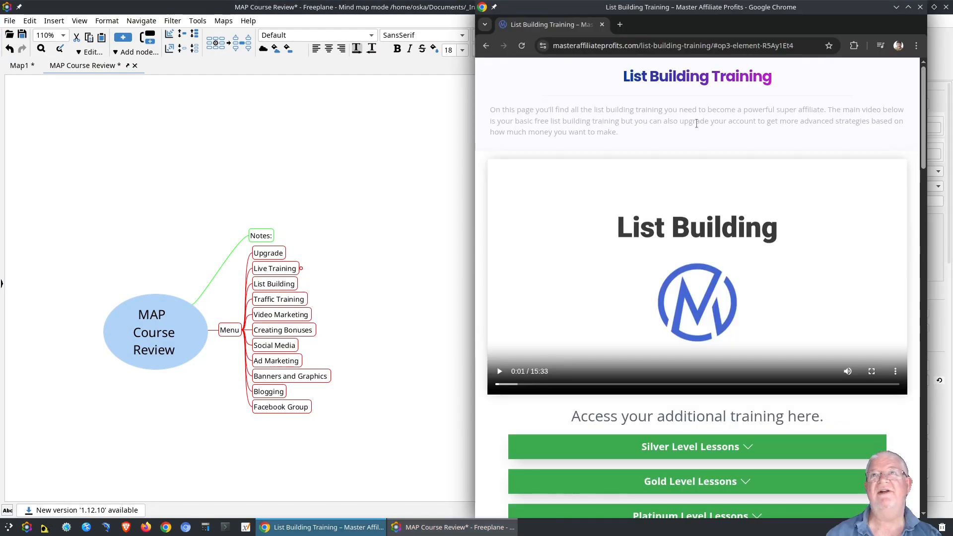
{"action": "left_click", "coordinate": [908, 7]}
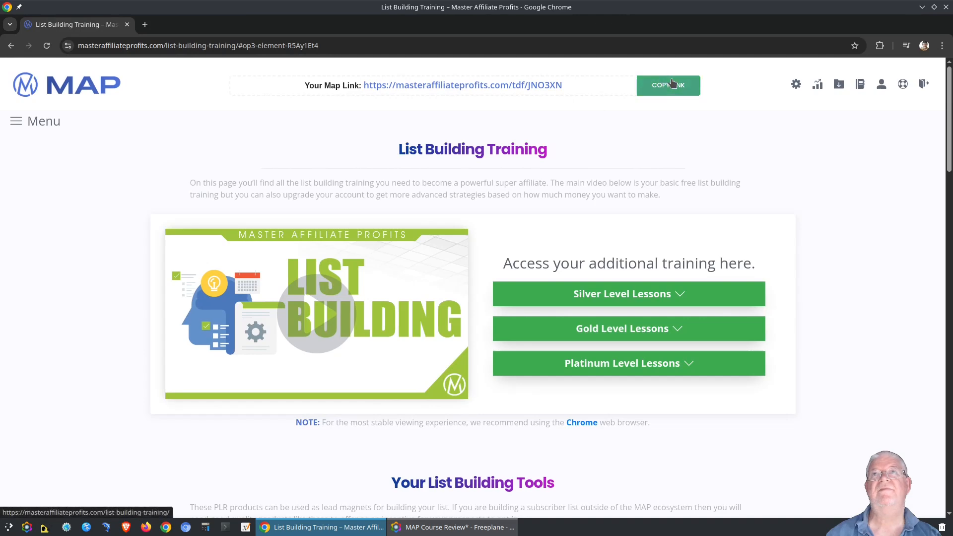
{"action": "left_click", "coordinate": [922, 6]}
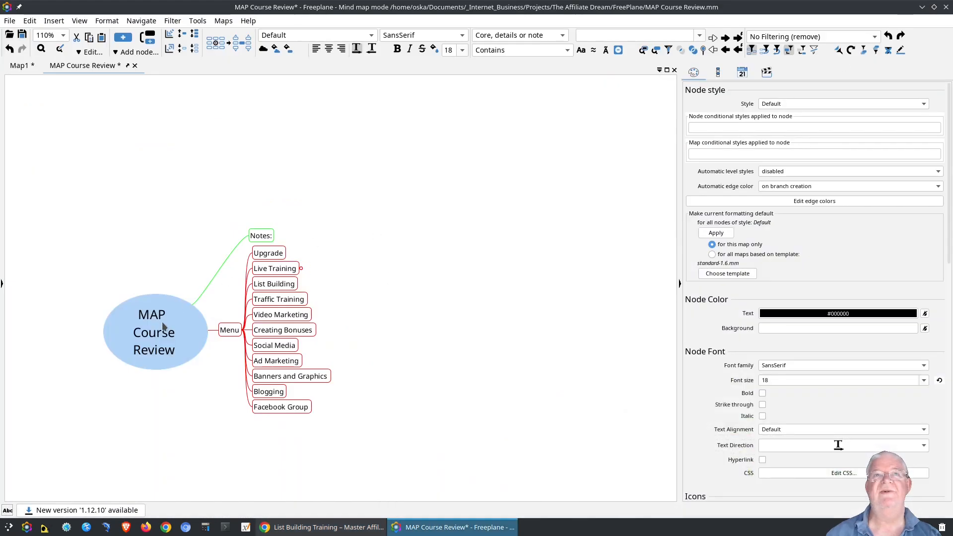
Add an 'Information' child node to the root on the left side.
{"action": "key", "text": "Insert"}
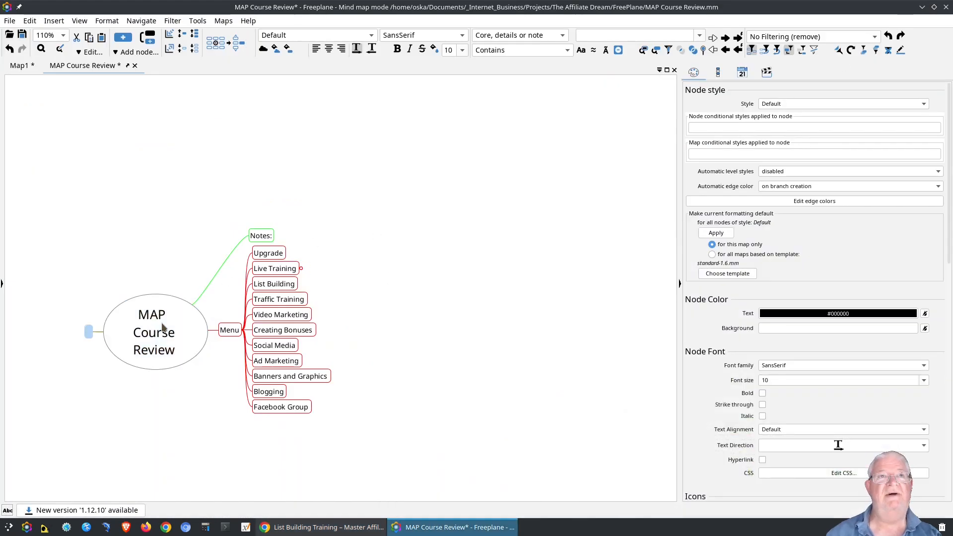
{"action": "type", "text": "iNFOR"}
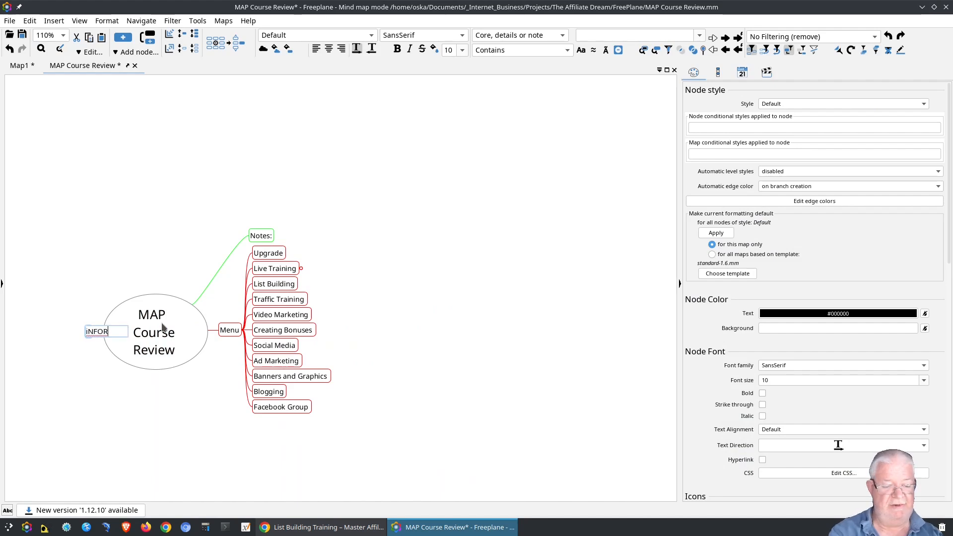
{"action": "key", "text": "BackSpace"}
{"action": "key", "text": "BackSpace"}
{"action": "key", "text": "BackSpace"}
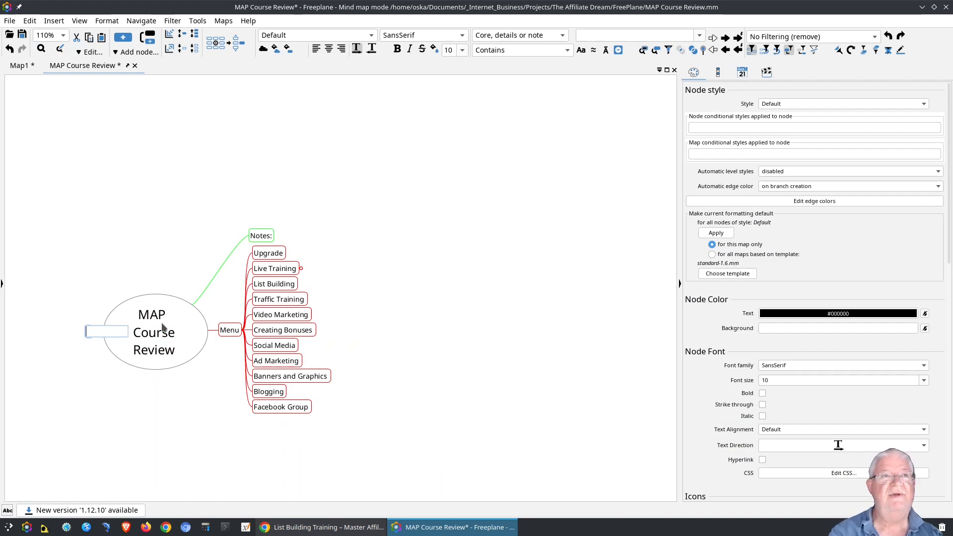
{"action": "type", "text": "Infor"}
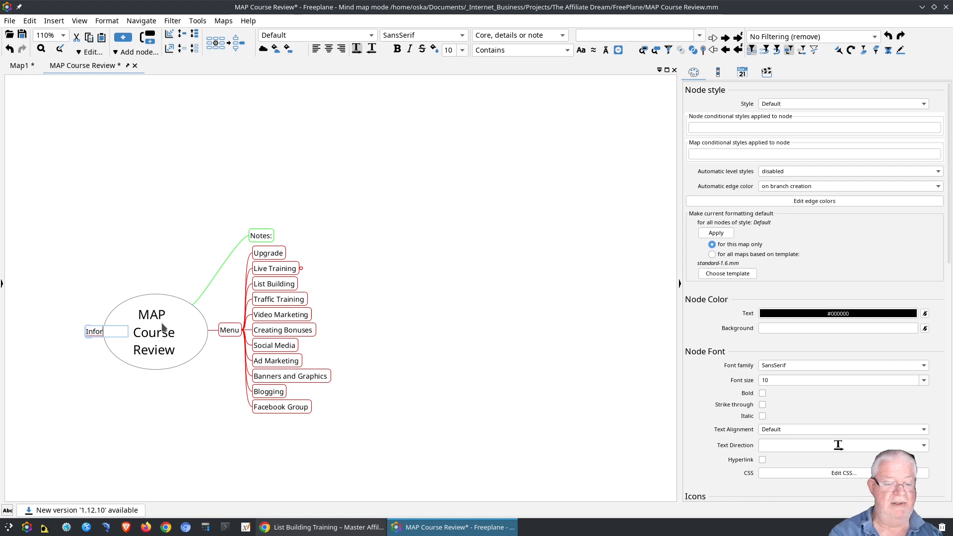
{"action": "type", "text": "mation"}
{"action": "key", "text": "Return"}
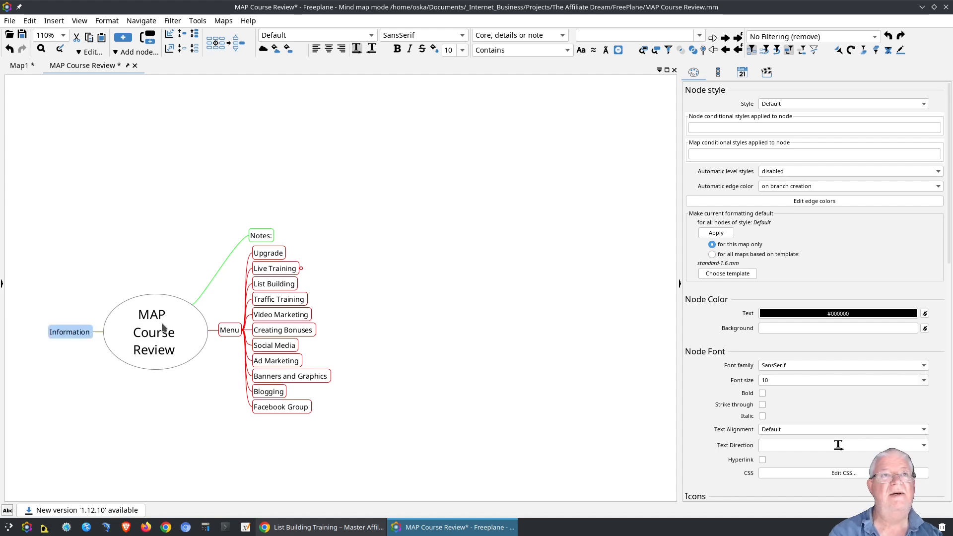
{"action": "left_click_drag", "start_coordinate": [85, 359], "coordinate": [267, 355]}
Add an 'Affiliate Link' node under Information, plus a sibling holding the pasted affiliate URL.
{"action": "key", "text": "Tab"}
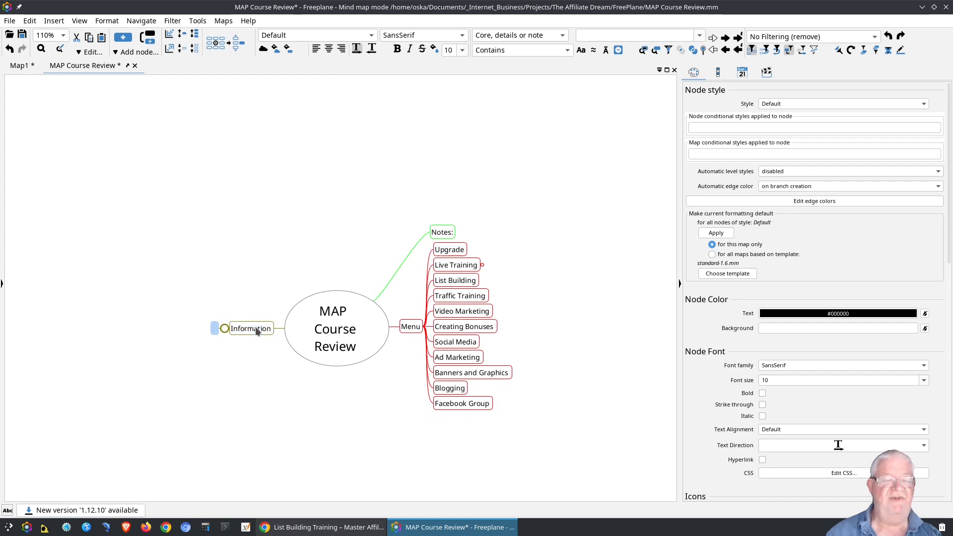
{"action": "type", "text": "Affil"}
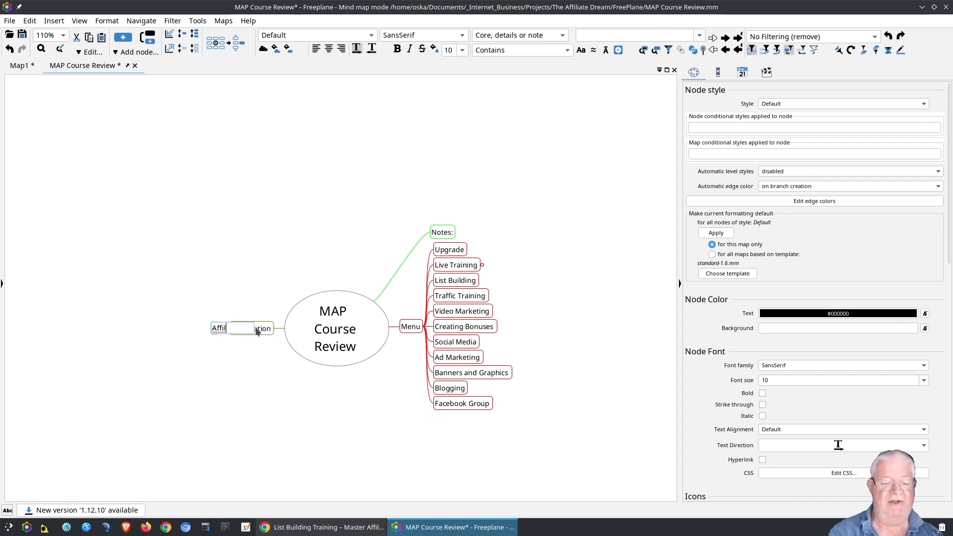
{"action": "type", "text": "iate Link"}
{"action": "key", "text": "Return"}
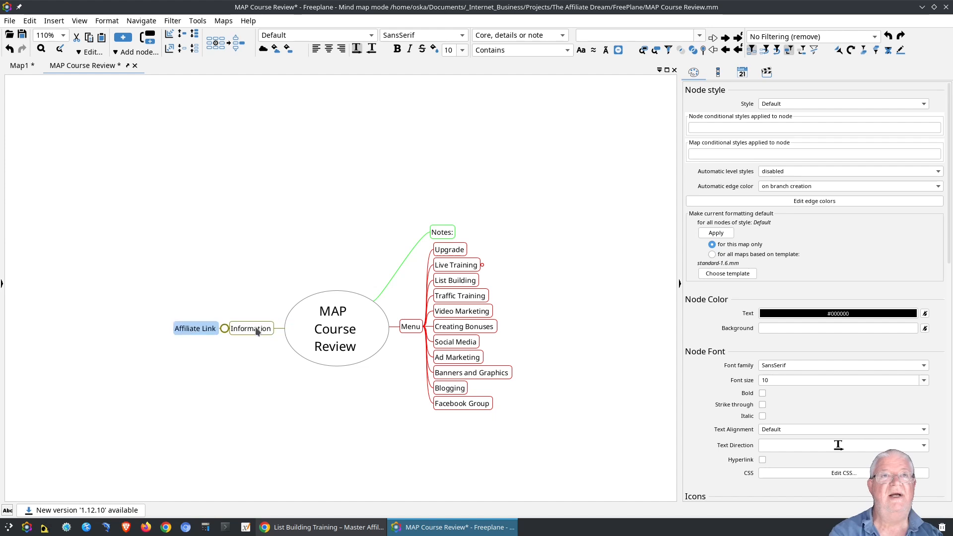
{"action": "key", "text": "Return"}
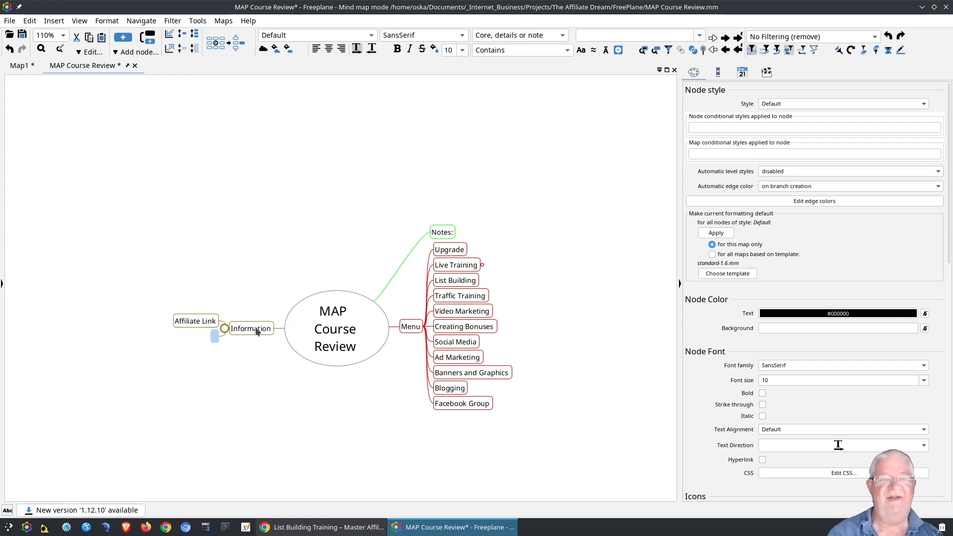
{"action": "key", "text": "Return"}
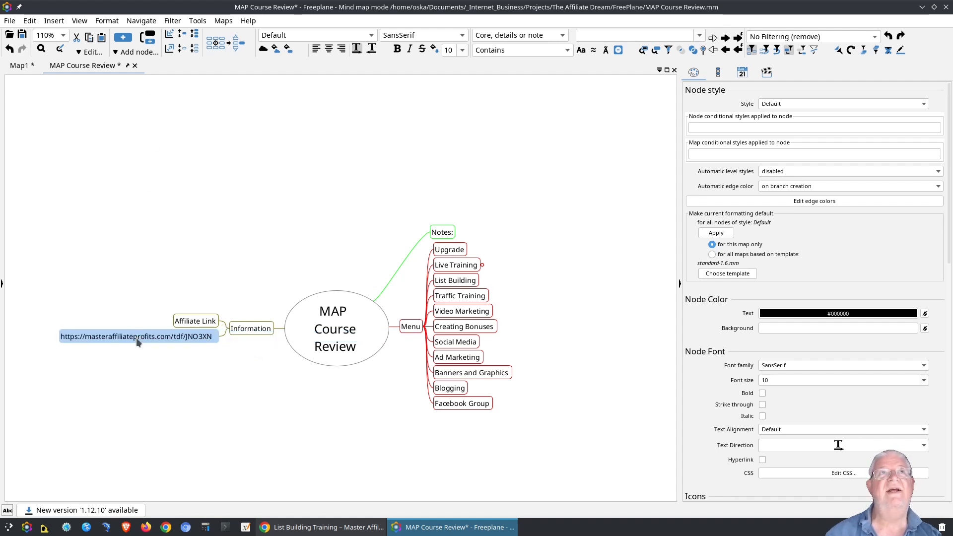
{"action": "left_click", "coordinate": [53, 21]}
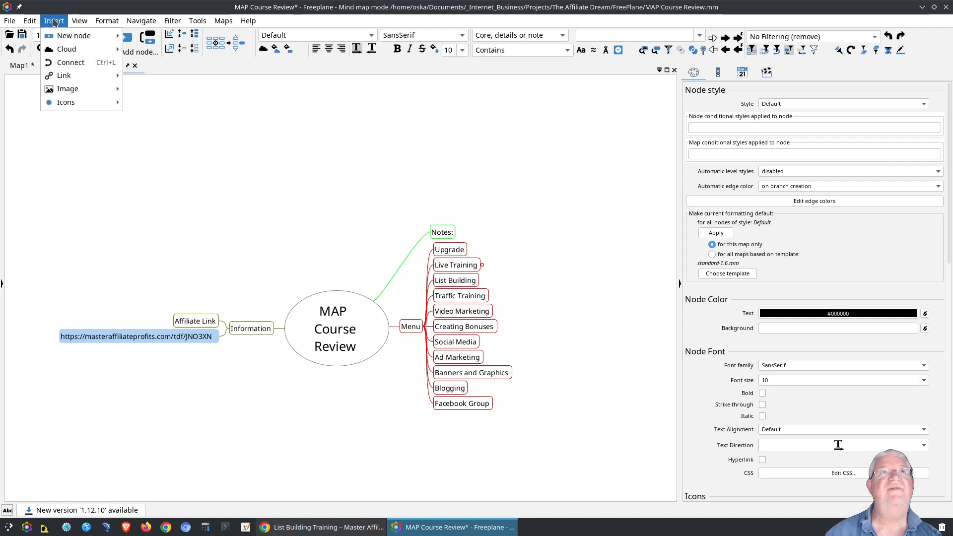
{"action": "mouse_move", "coordinate": [63, 37]}
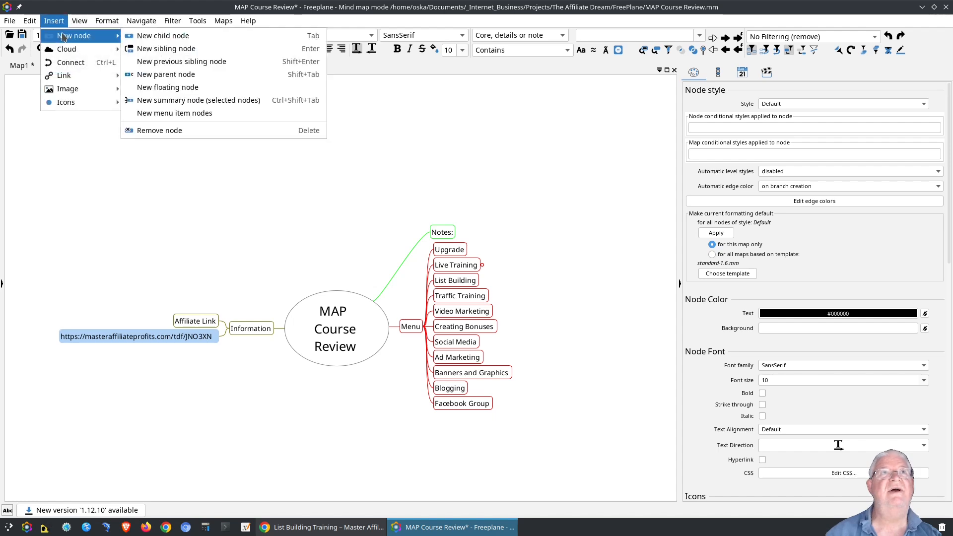
Attach a web hyperlink (URL) to the URL node, accepting the same affiliate address.
{"action": "mouse_move", "coordinate": [70, 75]}
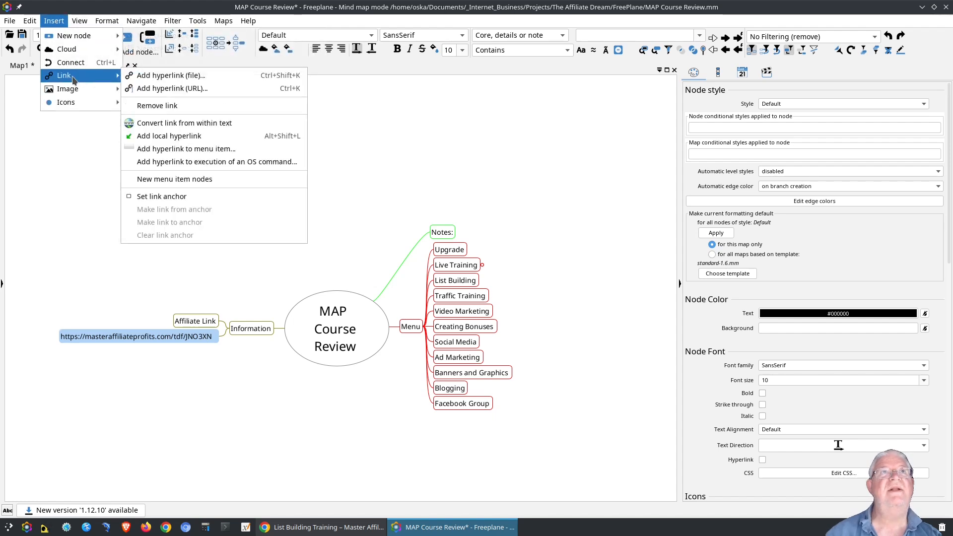
{"action": "left_click", "coordinate": [164, 89]}
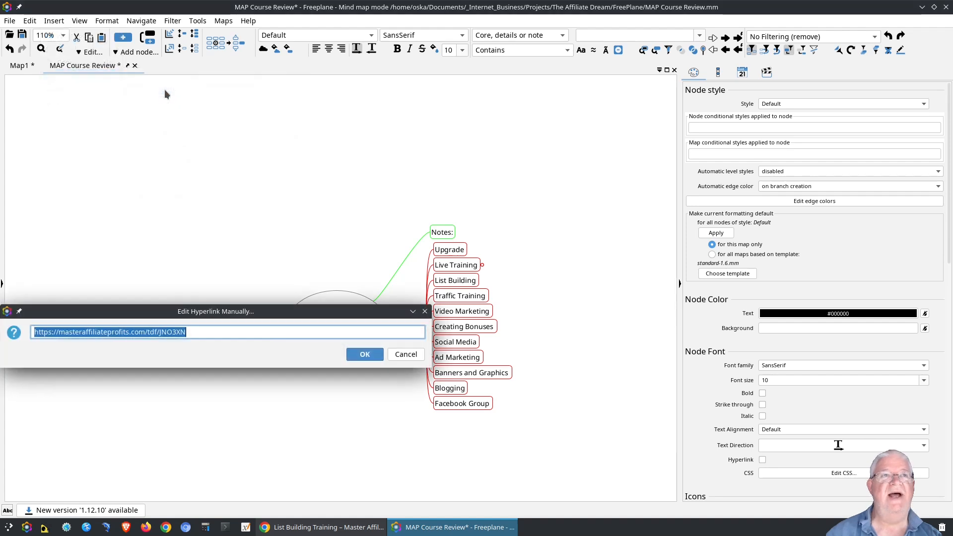
{"action": "left_click_drag", "start_coordinate": [172, 310], "coordinate": [207, 193]}
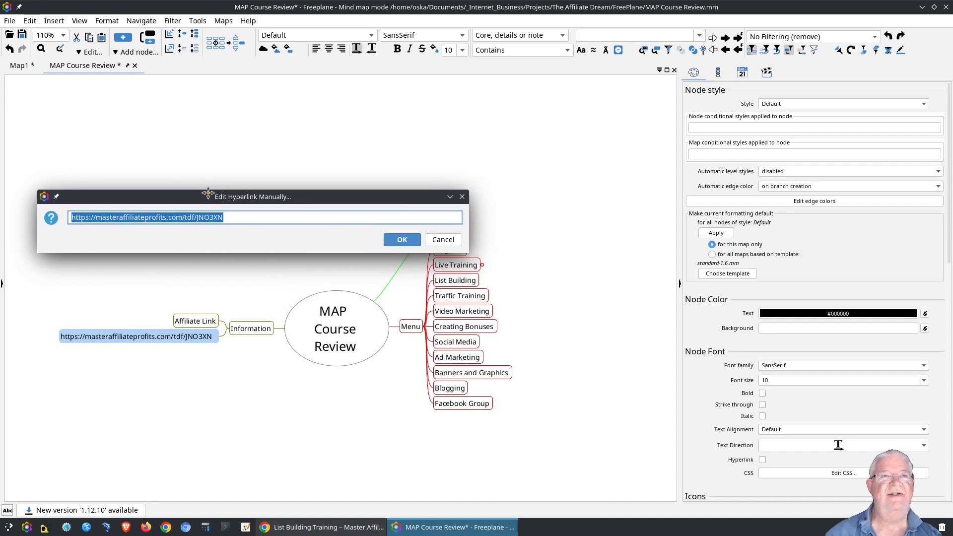
{"action": "left_click", "coordinate": [401, 239]}
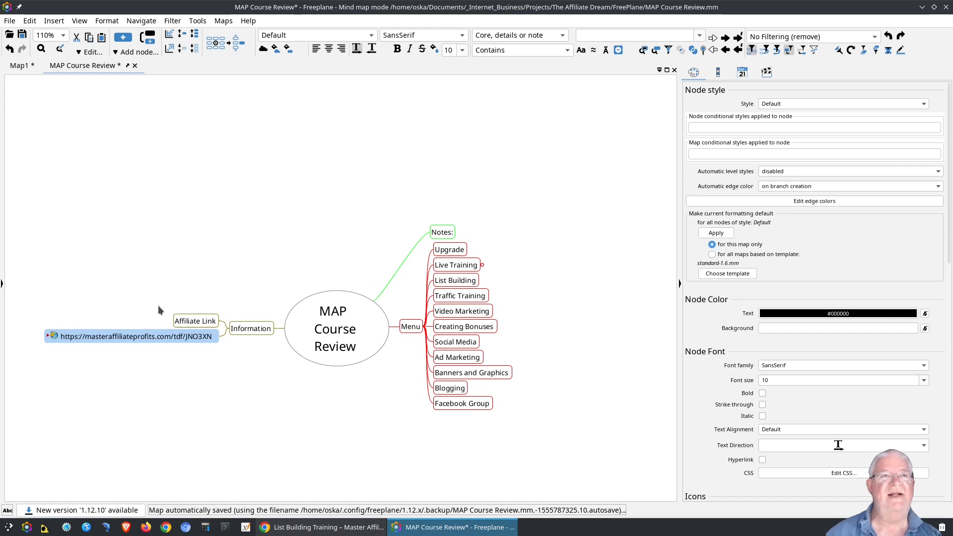
Drop the URL node onto Affiliate Link to make it its child, then zoom in on it.
{"action": "left_click_drag", "start_coordinate": [184, 322], "coordinate": [185, 322]}
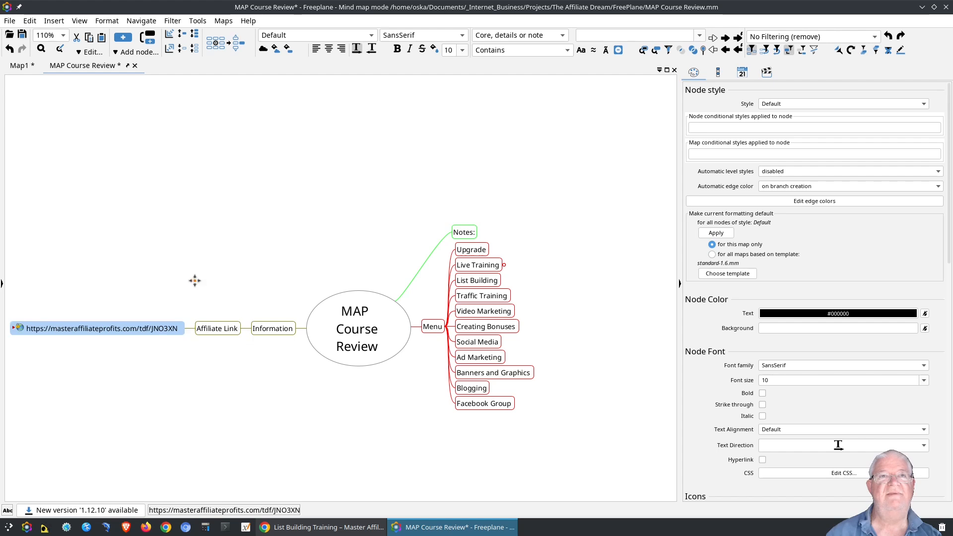
{"action": "left_click_drag", "start_coordinate": [194, 279], "coordinate": [255, 272]}
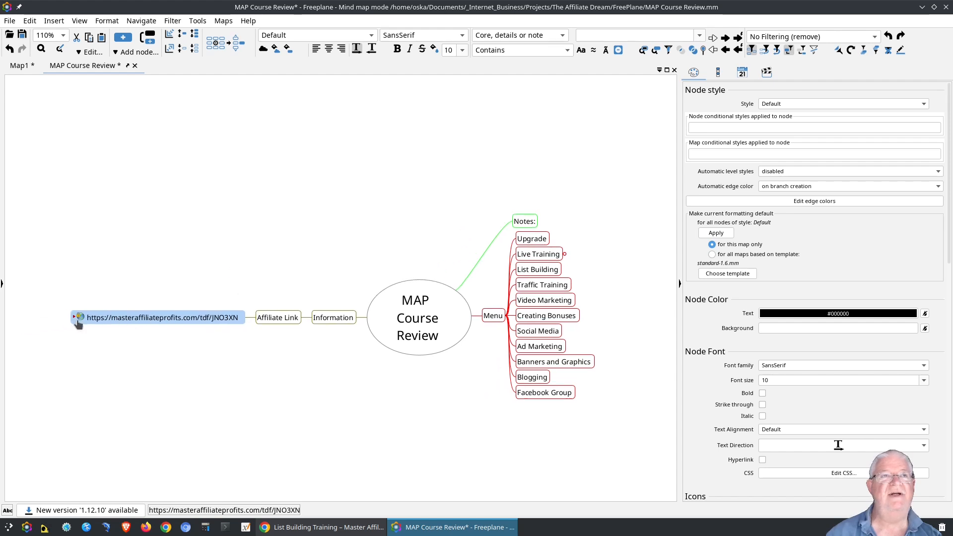
{"action": "scroll", "coordinate": [81, 328], "scroll_direction": "up", "scroll_amount": 4}
{"action": "scroll", "coordinate": [82, 332], "scroll_direction": "up", "scroll_amount": 5}
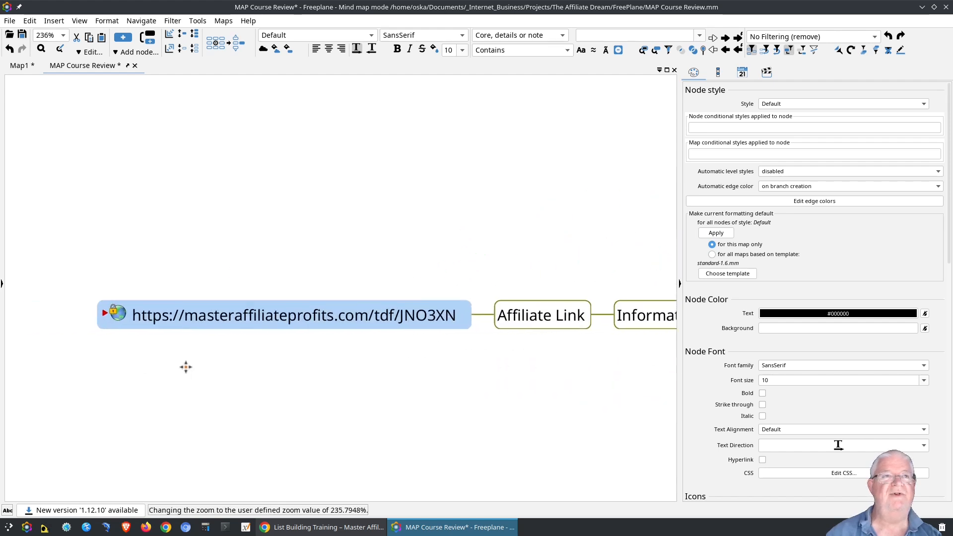
{"action": "left_click_drag", "start_coordinate": [139, 342], "coordinate": [165, 342]}
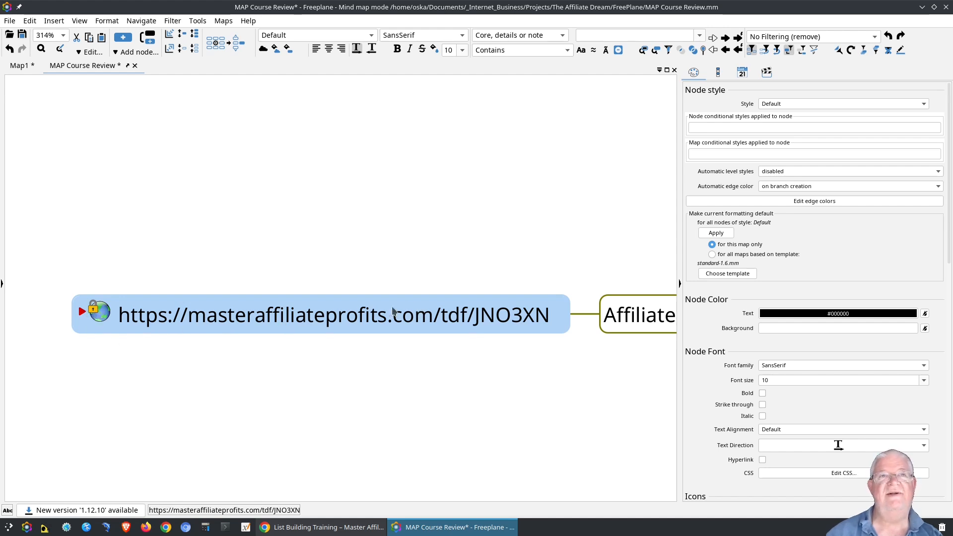
{"action": "left_click", "coordinate": [98, 311]}
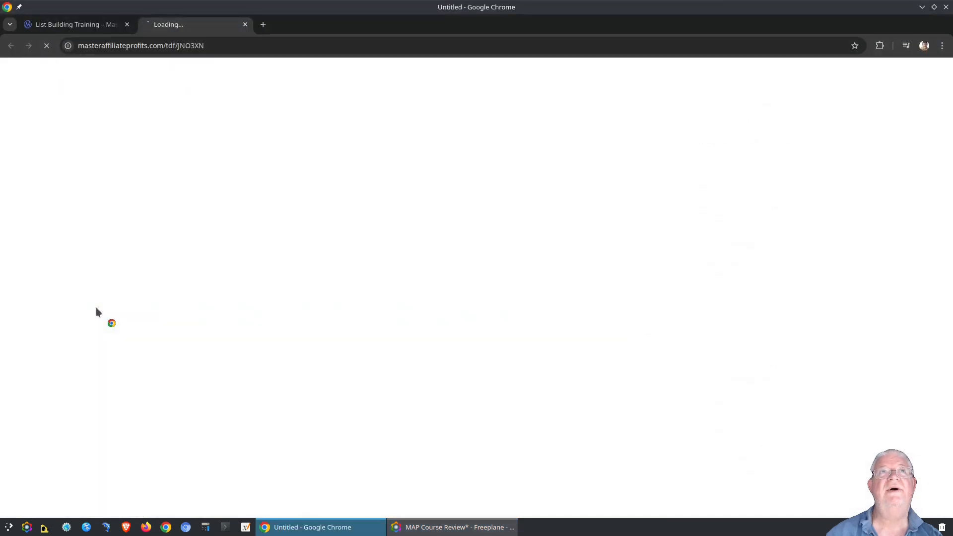
{"action": "left_click", "coordinate": [244, 25]}
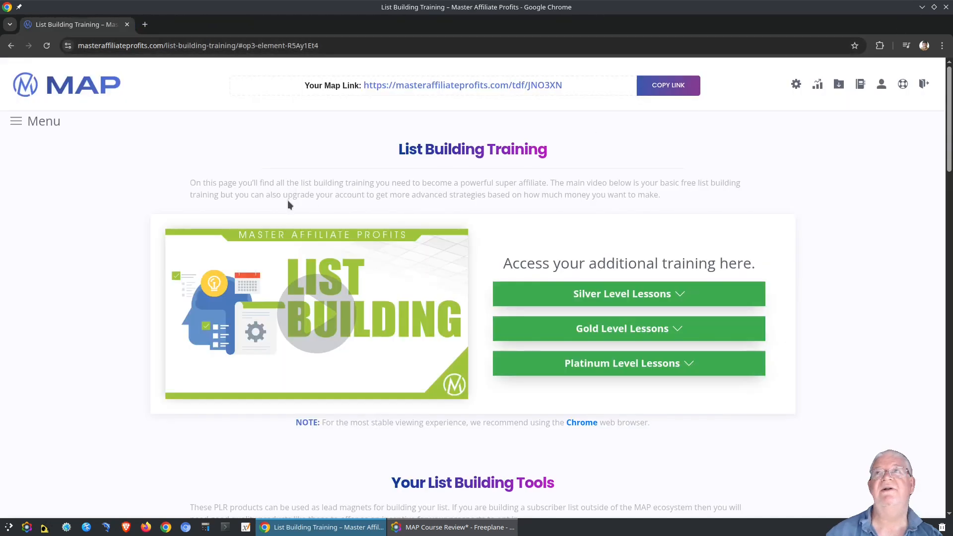
{"action": "key", "text": "alt+Tab"}
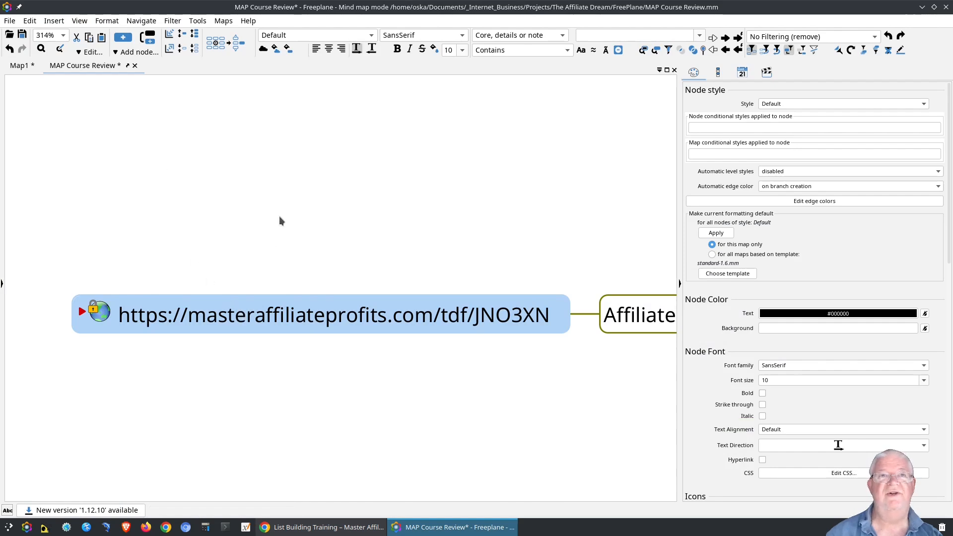
Unfold Live Training to reveal its Your List Building Tools and Videos children.
{"action": "scroll", "coordinate": [290, 235], "scroll_direction": "down", "scroll_amount": 4}
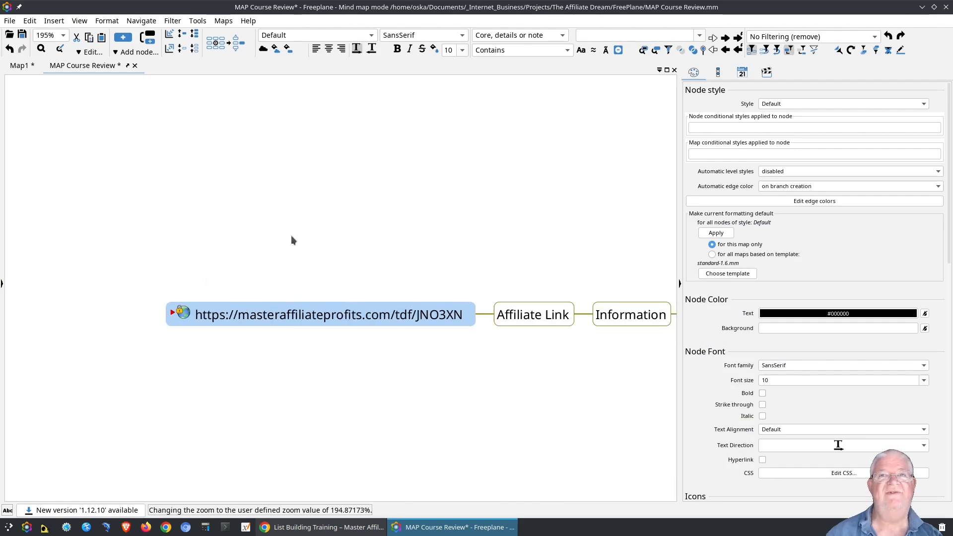
{"action": "scroll", "coordinate": [290, 235], "scroll_direction": "down", "scroll_amount": 4}
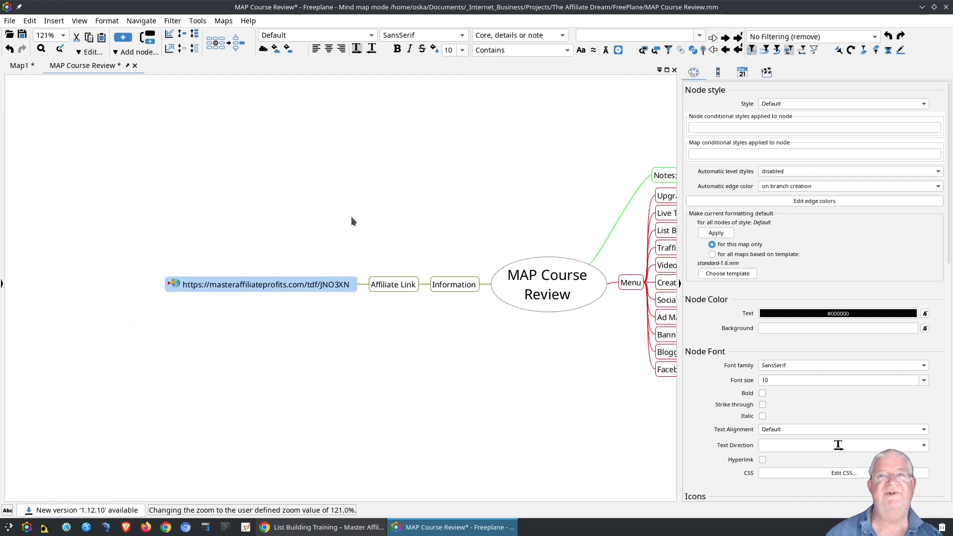
{"action": "left_click_drag", "start_coordinate": [437, 203], "coordinate": [305, 162]}
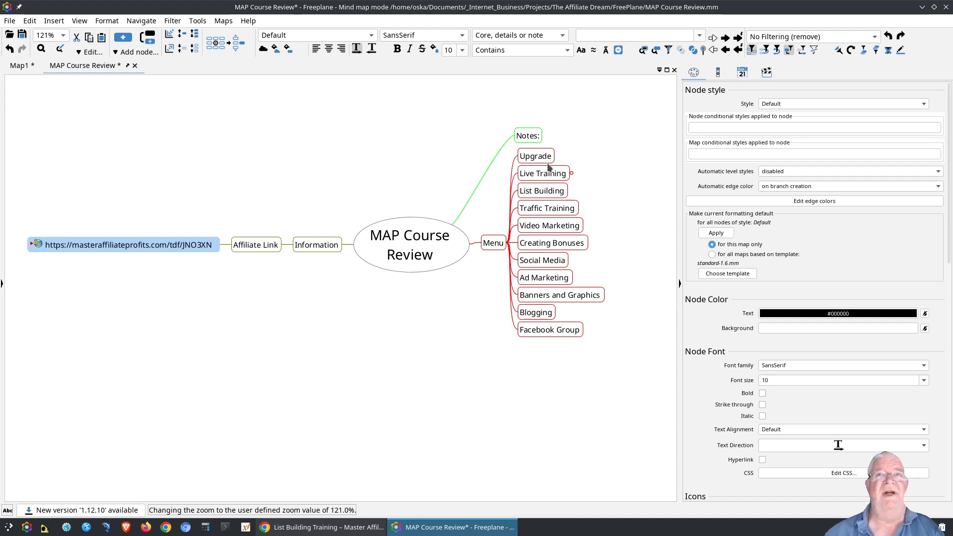
{"action": "left_click", "coordinate": [544, 176]}
{"action": "left_click", "coordinate": [574, 174]}
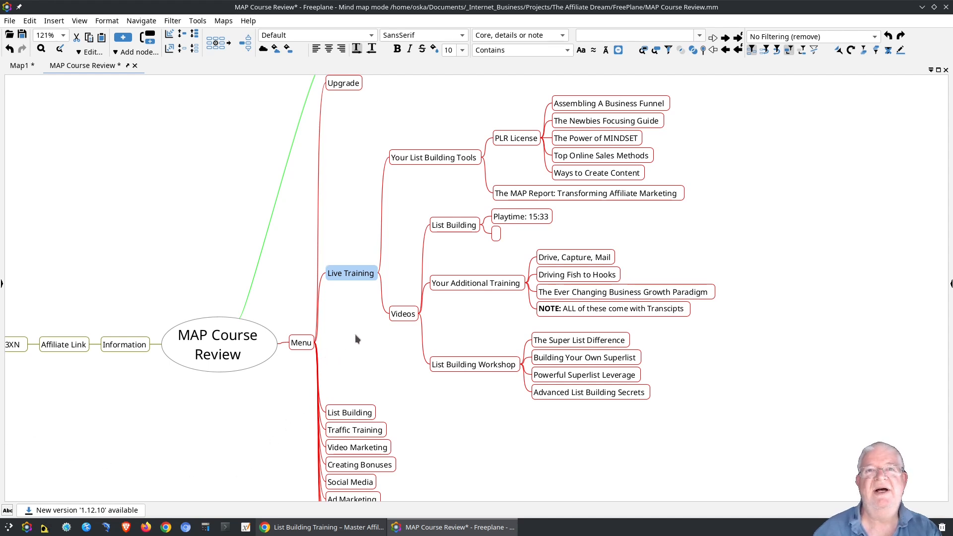
Select Your List Building Tools and Videos together and drag both onto List Building.
{"action": "left_click", "coordinate": [411, 158]}
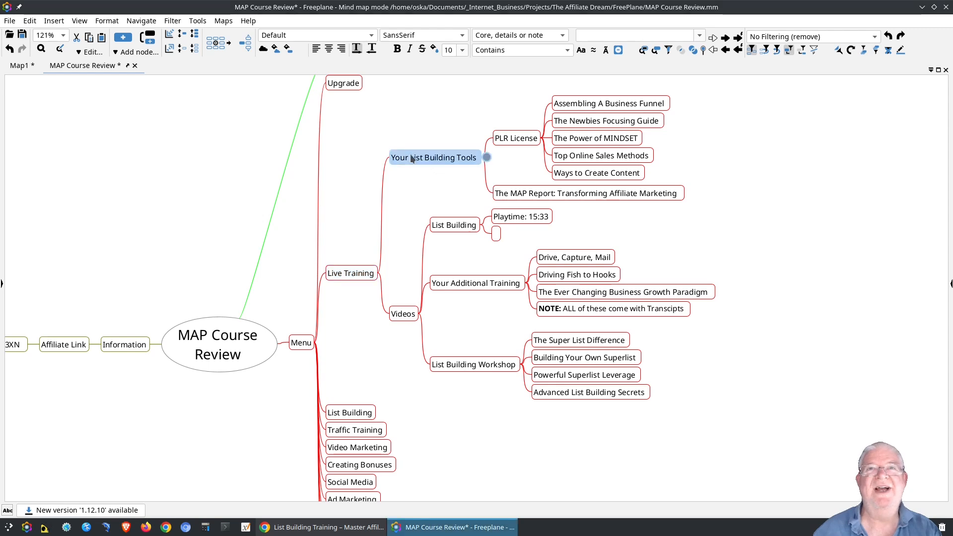
{"action": "left_click", "coordinate": [401, 315]}
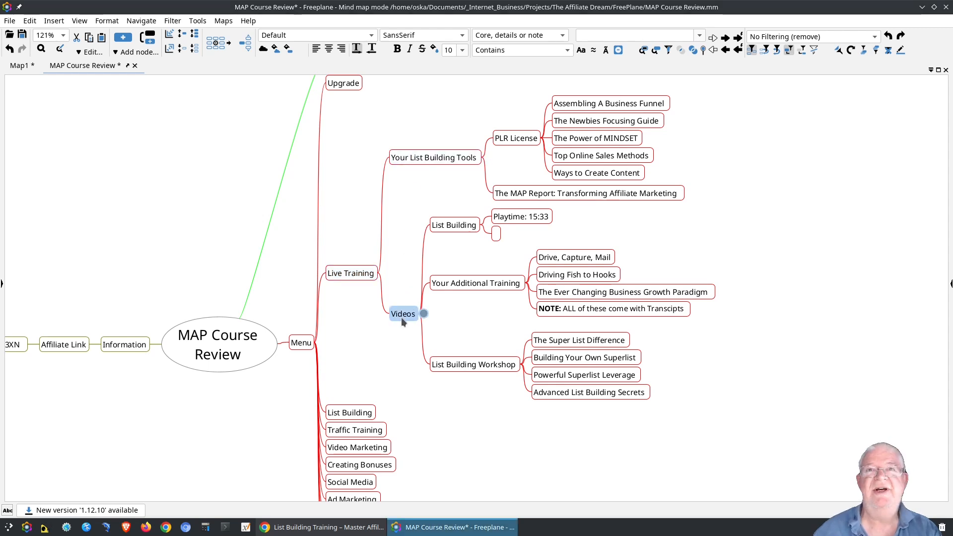
{"action": "left_click", "coordinate": [415, 157], "text": "ctrl"}
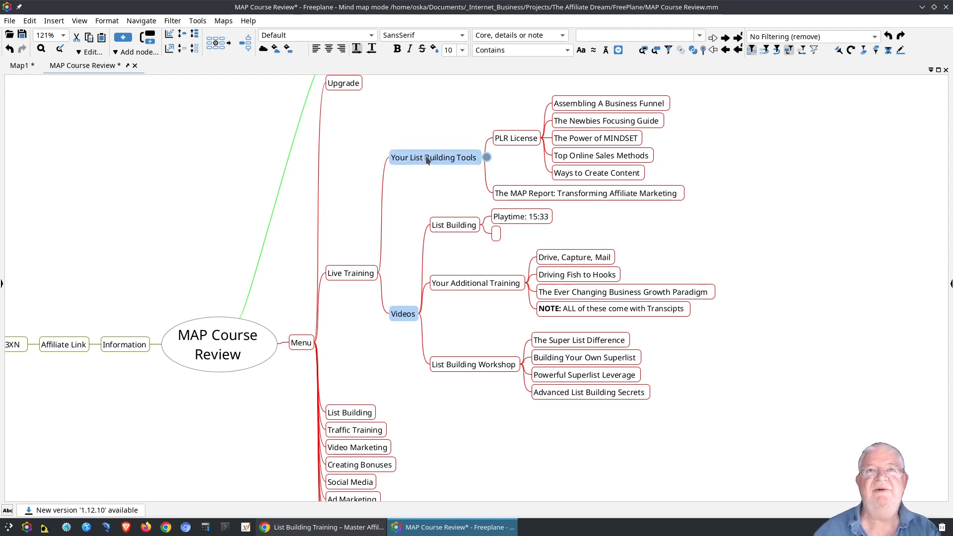
{"action": "left_click_drag", "start_coordinate": [405, 156], "coordinate": [371, 414]}
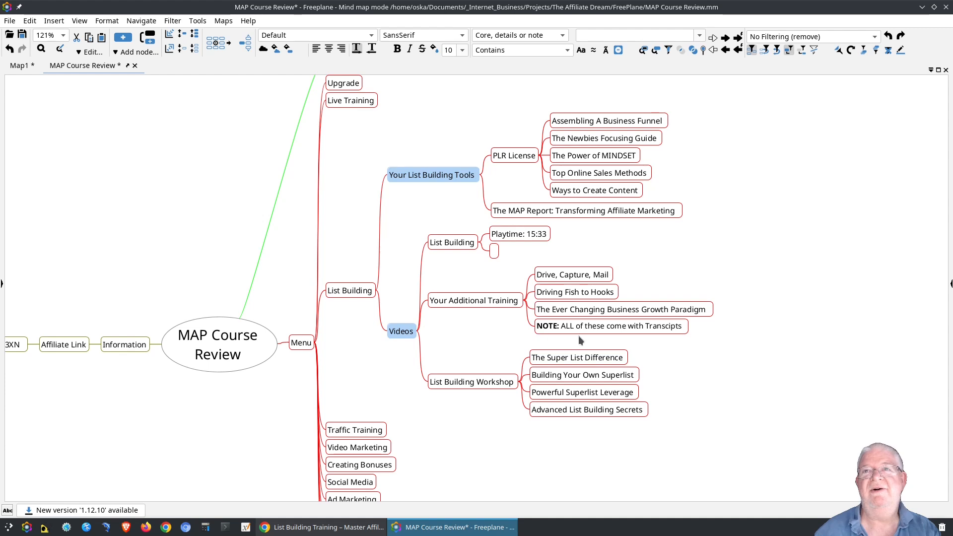
Insert the missing R into 'Transcipts' in the NOTE node.
{"action": "double_click", "coordinate": [665, 325]}
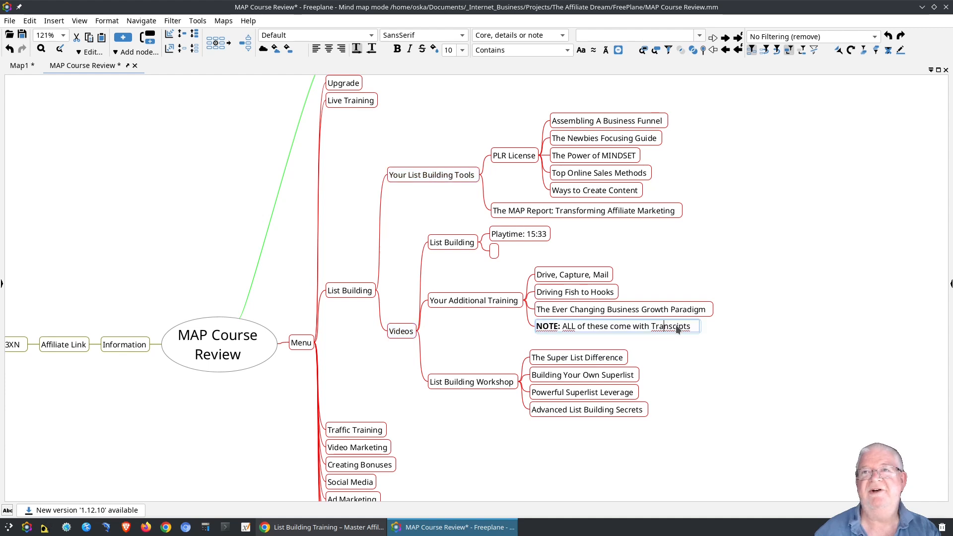
{"action": "left_click", "coordinate": [671, 327]}
{"action": "type", "text": "R"}
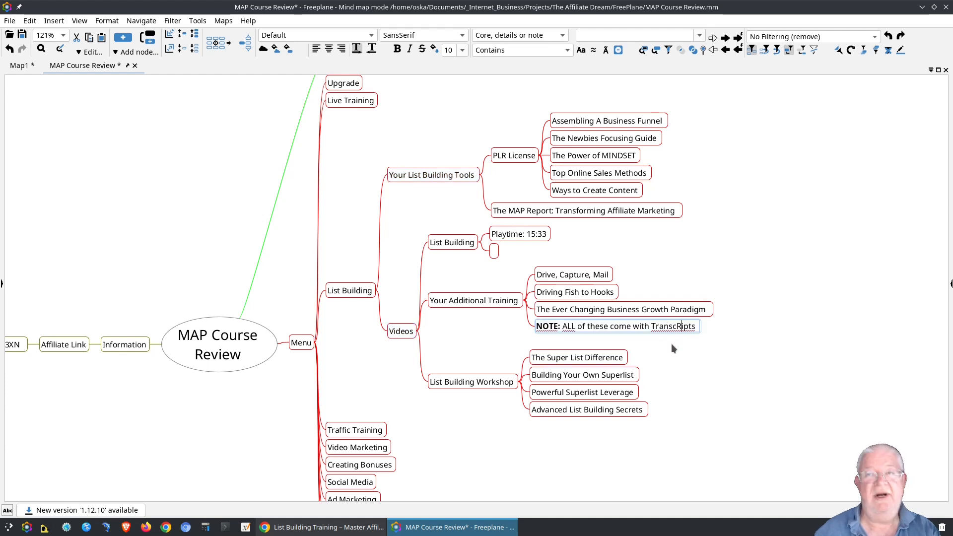
{"action": "key", "text": "Return"}
{"action": "double_click", "coordinate": [673, 325]}
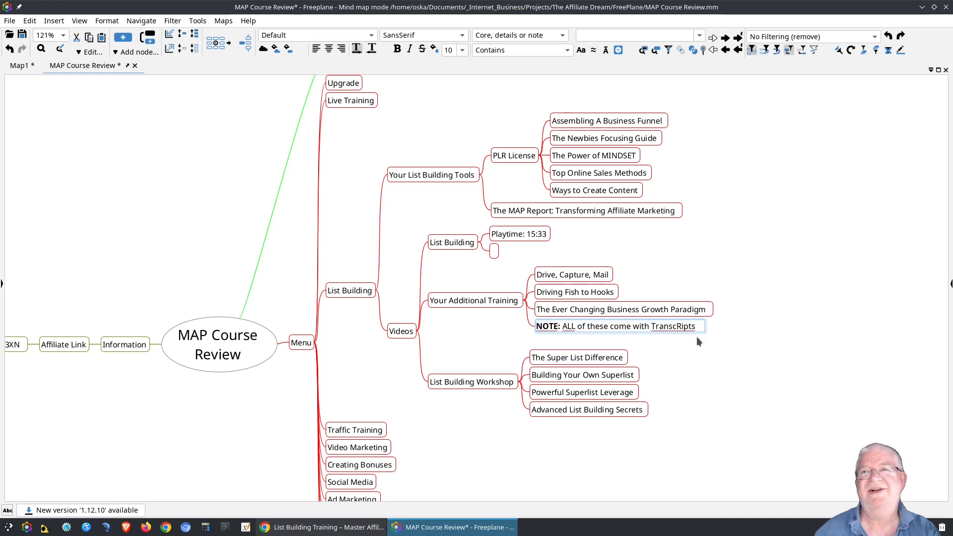
{"action": "key", "text": "Return"}
{"action": "scroll", "coordinate": [693, 347], "scroll_direction": "up", "scroll_amount": 6}
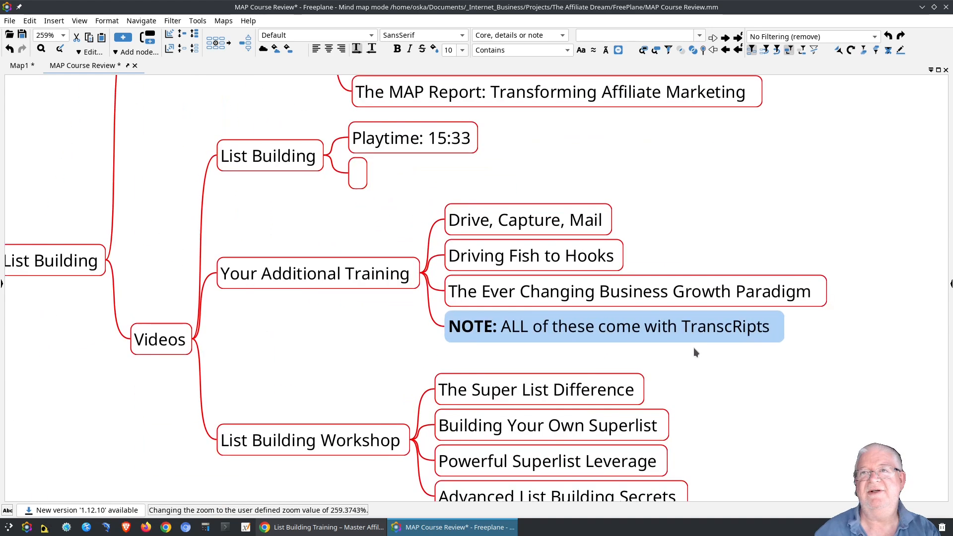
Make the inserted letter lowercase so the NOTE reads 'ALL of these come with Transcripts'.
{"action": "double_click", "coordinate": [704, 308]}
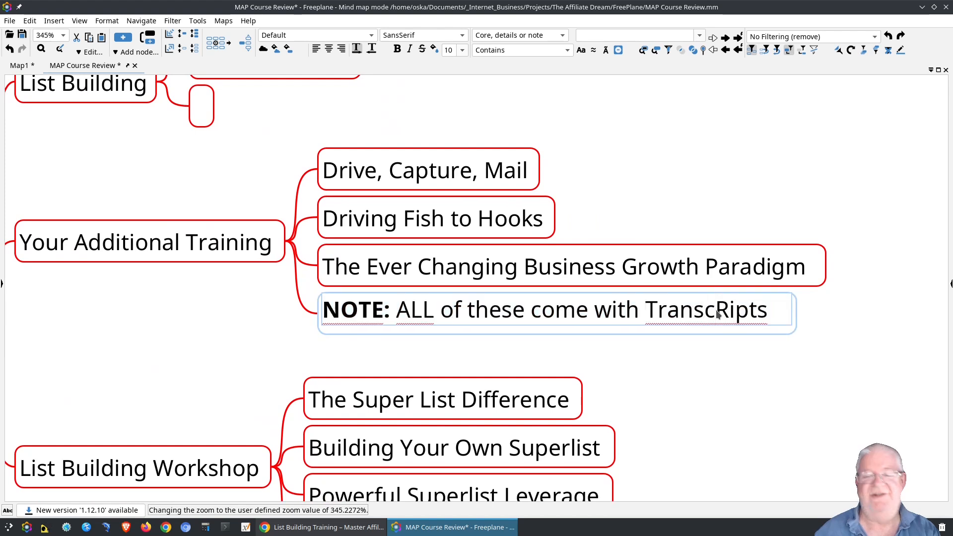
{"action": "key", "text": "Delete"}
{"action": "type", "text": "R"}
{"action": "key", "text": "BackSpace"}
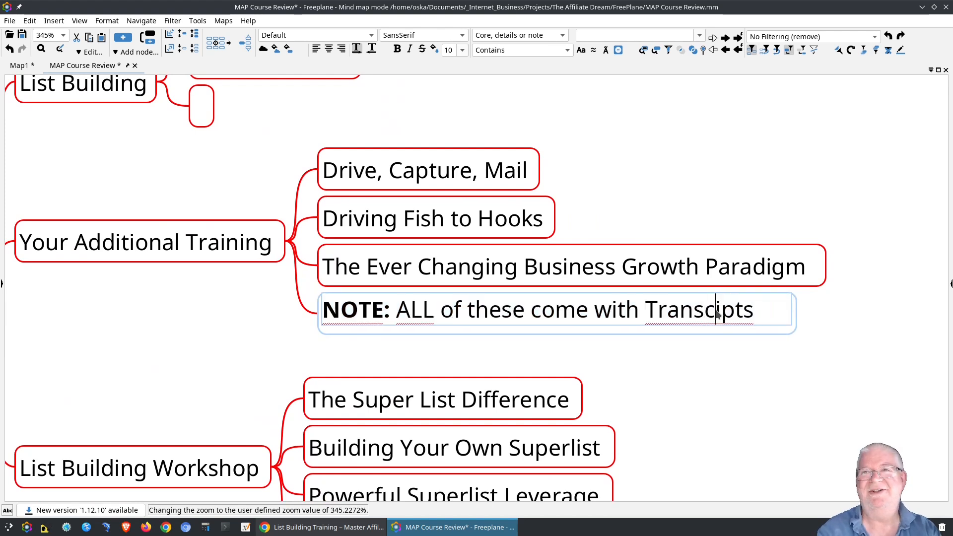
{"action": "type", "text": "r"}
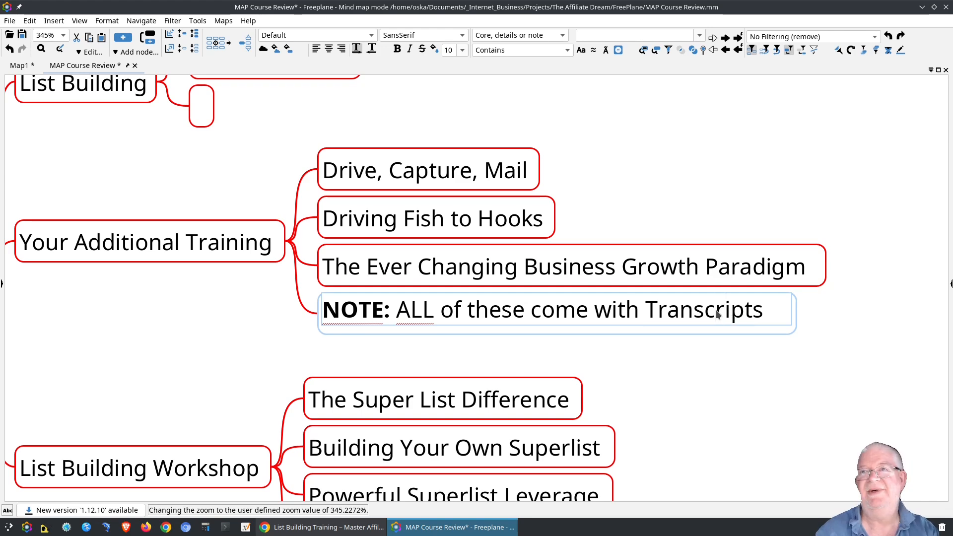
{"action": "left_click", "coordinate": [258, 343]}
{"action": "scroll", "coordinate": [138, 322], "scroll_direction": "down", "scroll_amount": 10}
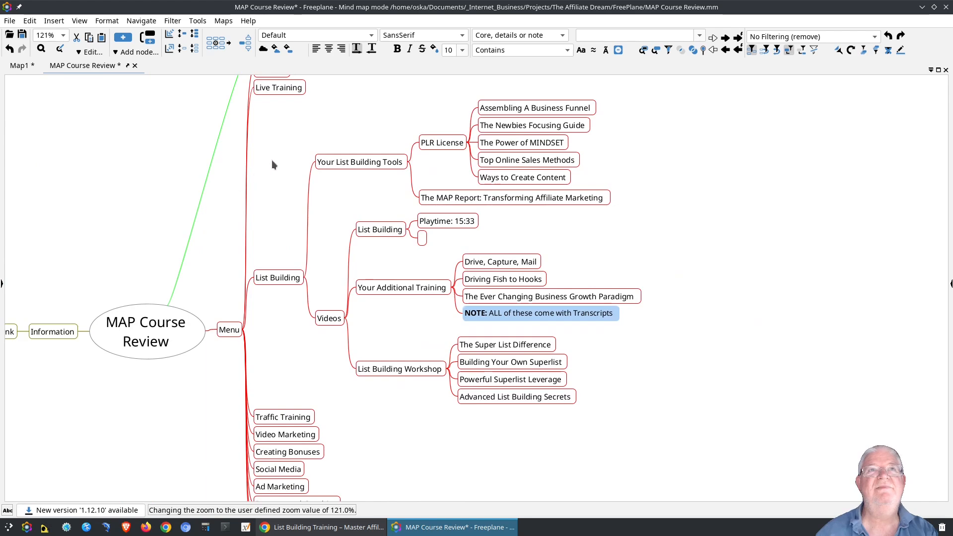
Collapse Your List Building Tools, List Building, List Building Workshop and Videos branches.
{"action": "scroll", "coordinate": [272, 160], "scroll_direction": "down", "scroll_amount": 2}
{"action": "scroll", "coordinate": [271, 173], "scroll_direction": "up", "scroll_amount": 4}
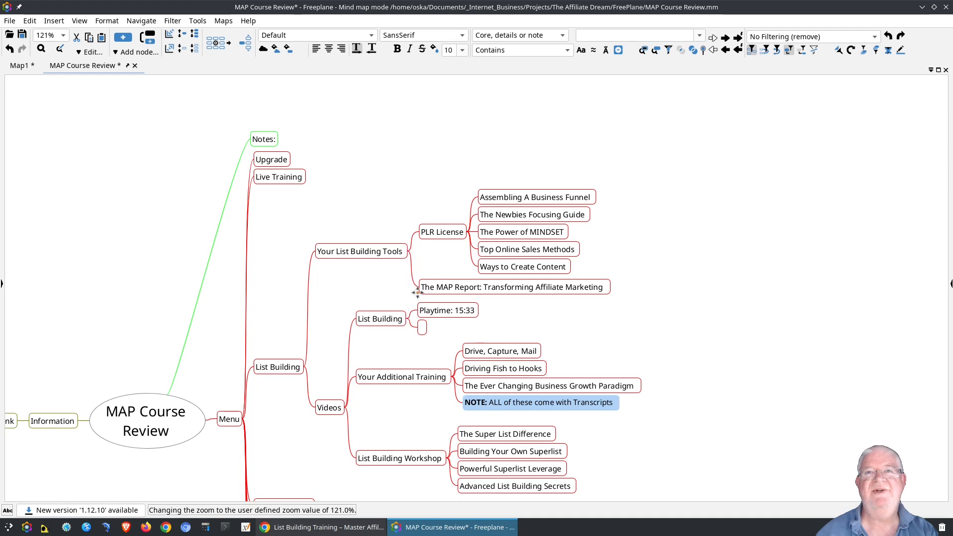
{"action": "left_click", "coordinate": [413, 252]}
{"action": "left_click", "coordinate": [408, 280]}
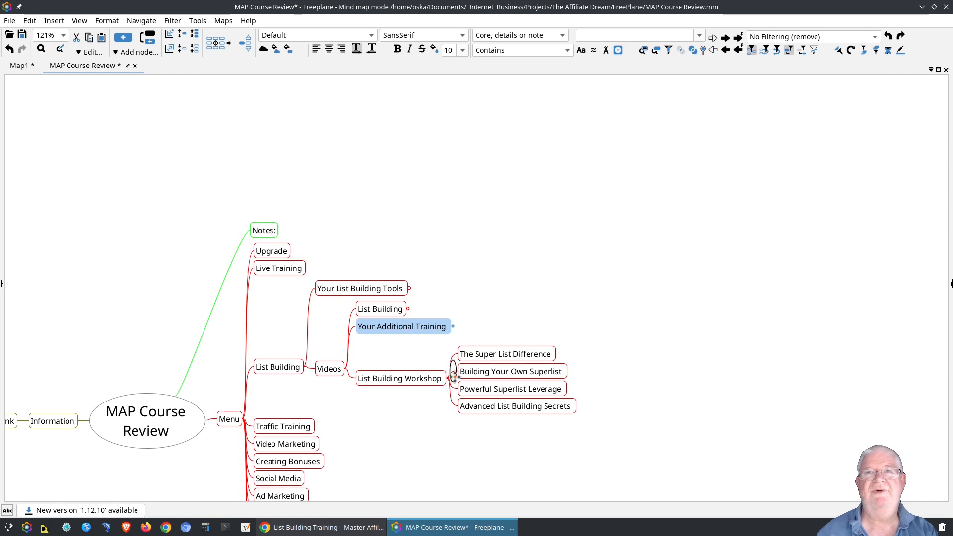
{"action": "left_click", "coordinate": [449, 379]}
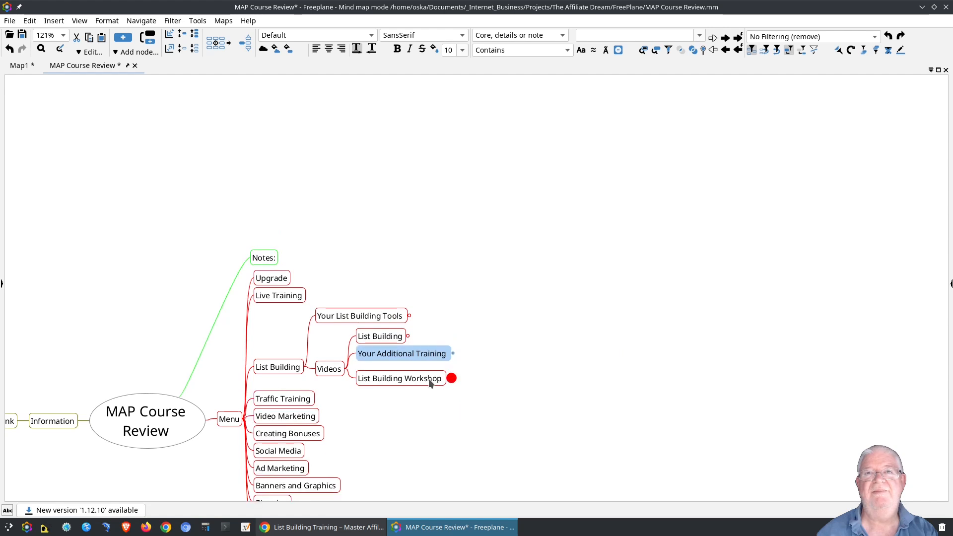
{"action": "left_click", "coordinate": [350, 369]}
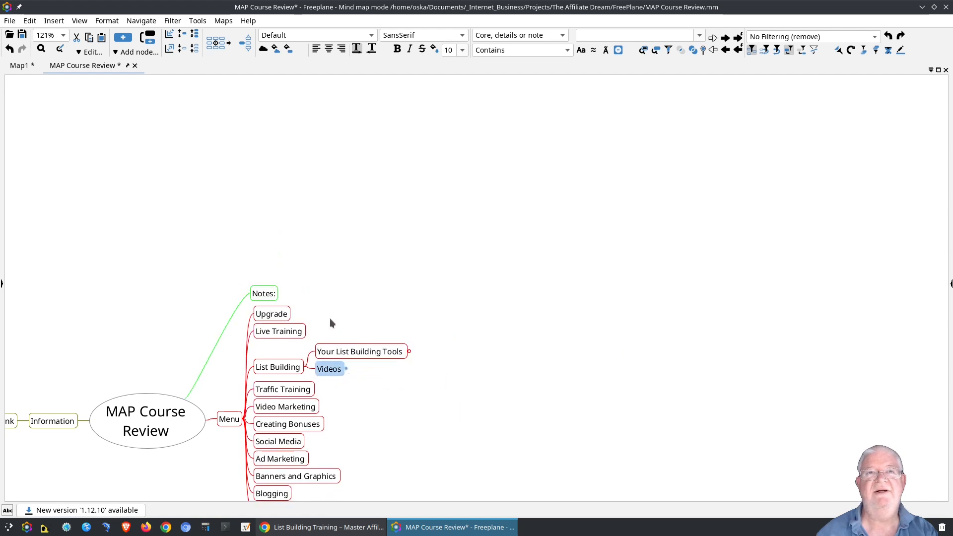
{"action": "left_click_drag", "start_coordinate": [330, 319], "coordinate": [332, 275]}
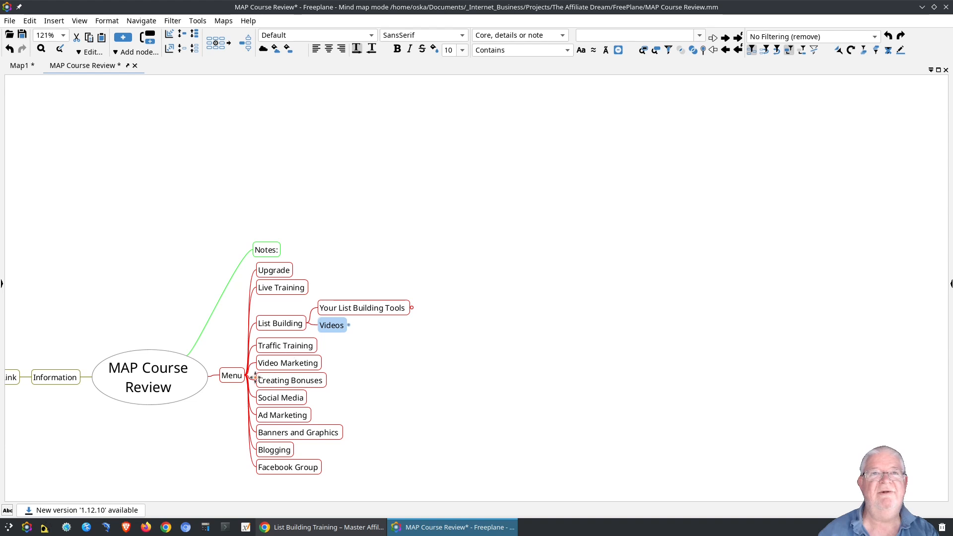
Fold the Information branch to hide Affiliate Link, then recentre the map.
{"action": "left_click_drag", "start_coordinate": [206, 413], "coordinate": [314, 374]}
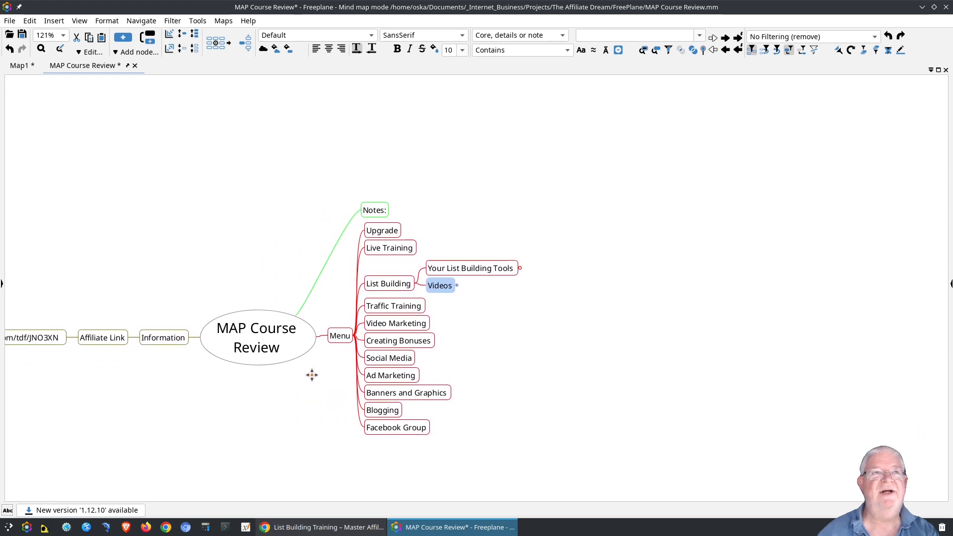
{"action": "left_click", "coordinate": [134, 338]}
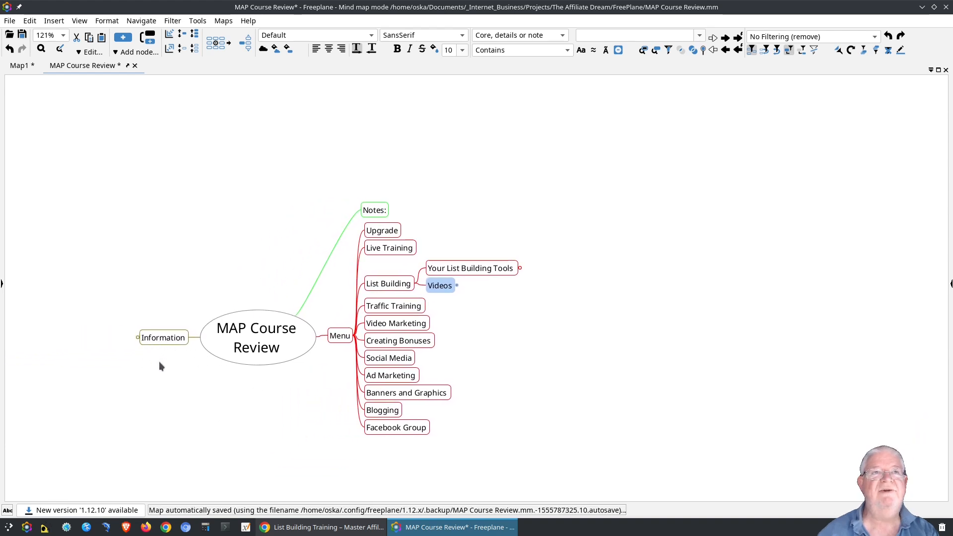
{"action": "left_click_drag", "start_coordinate": [206, 365], "coordinate": [114, 366]}
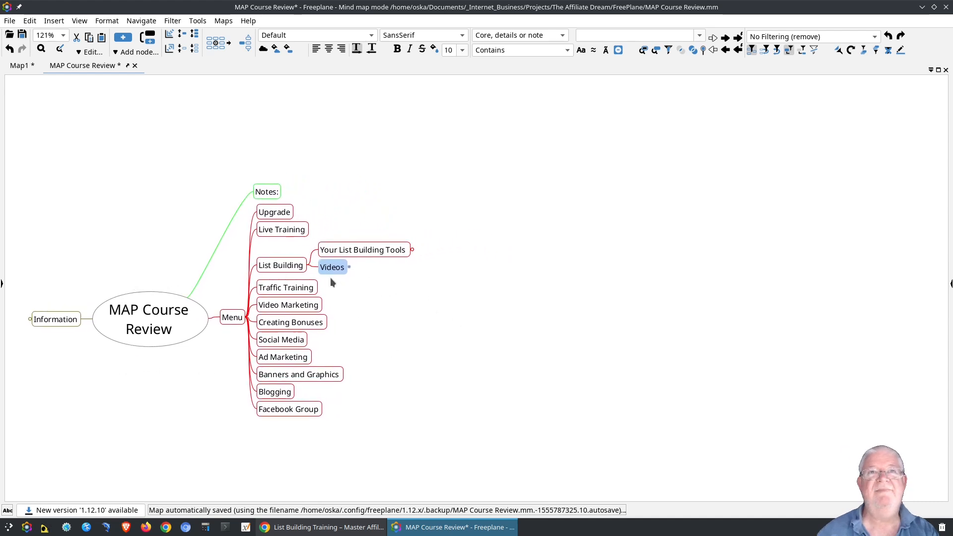
{"action": "double_click", "coordinate": [316, 262]}
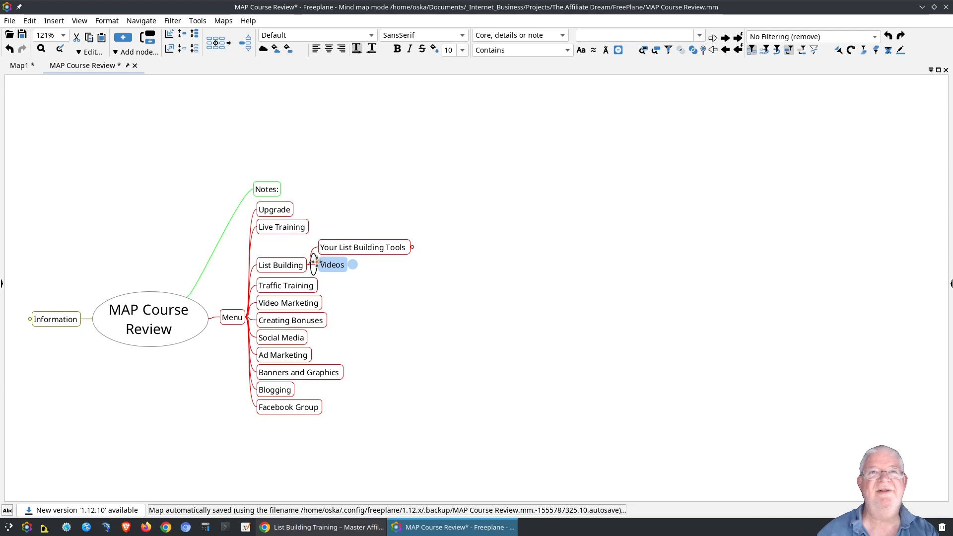